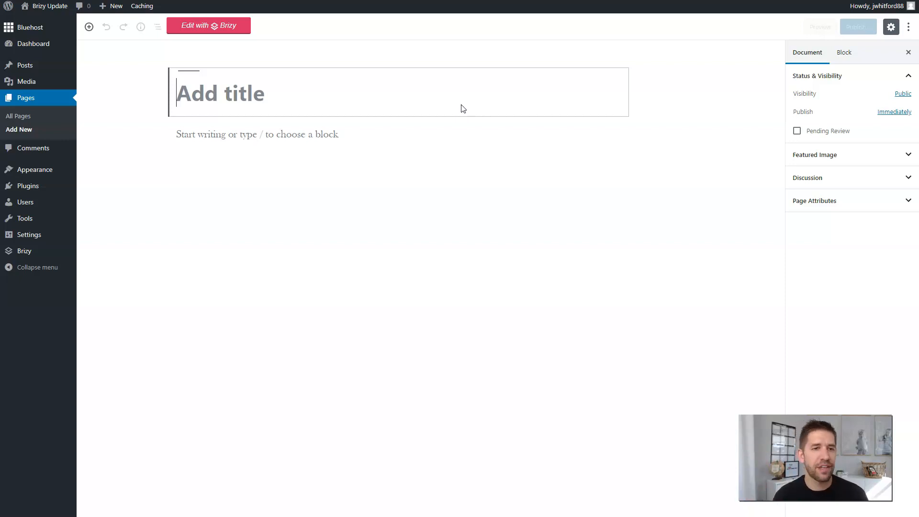
Step: Title the new page "Home Page" and publish it
click(199, 98)
text(Home Page)
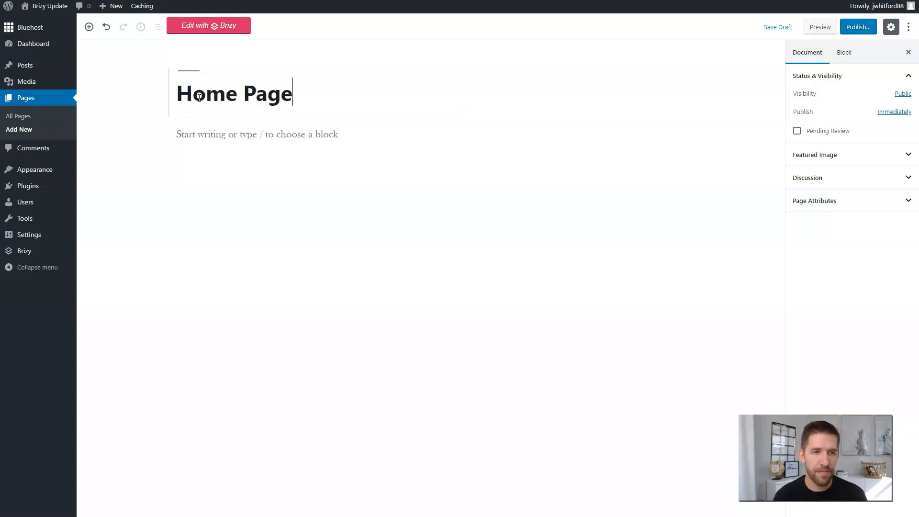
click(643, 61)
click(857, 27)
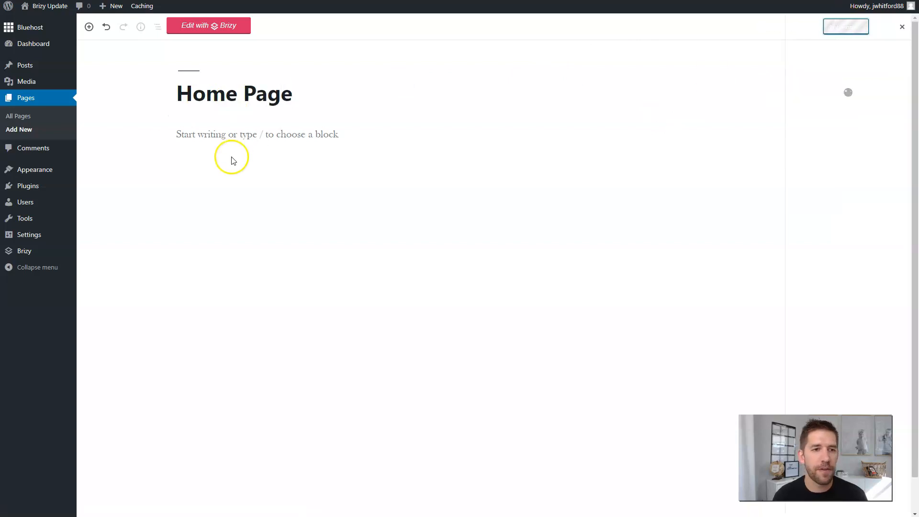
Step: Open the published page in the Brizy editor and bring up the library for adding a block
click(217, 29)
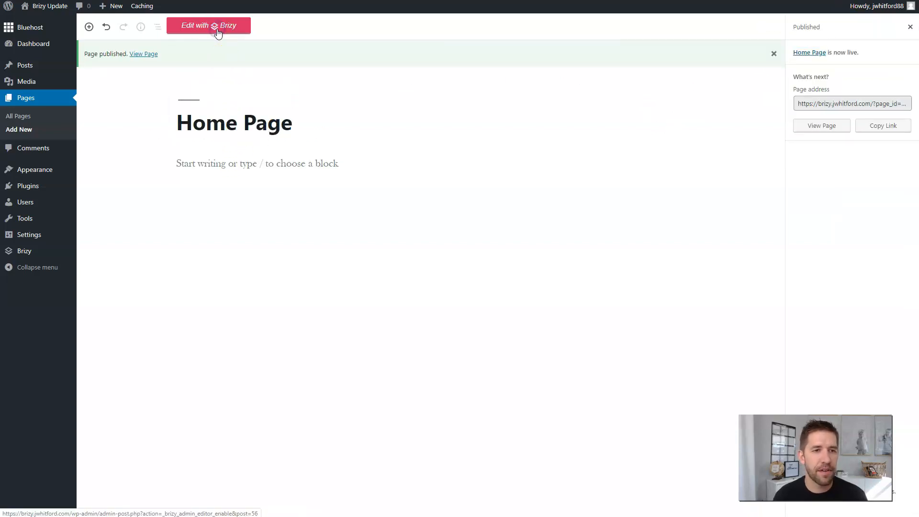
click(204, 31)
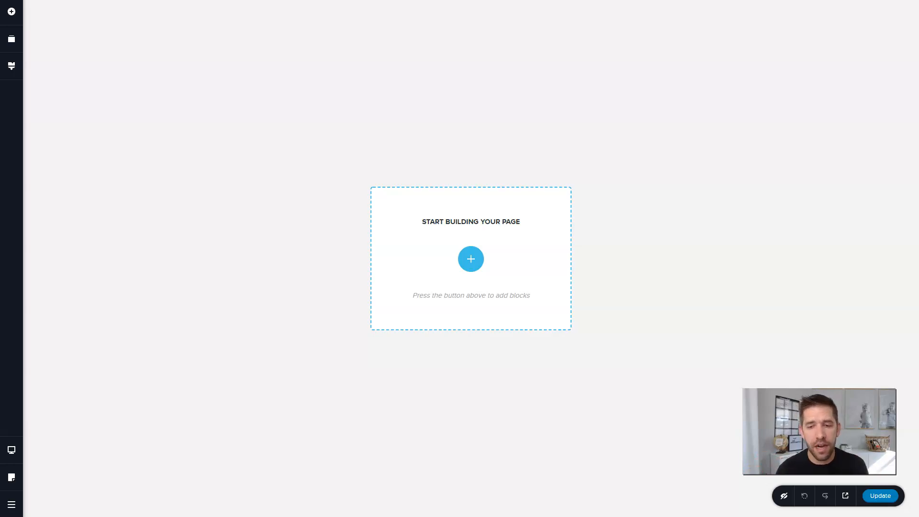
click(471, 259)
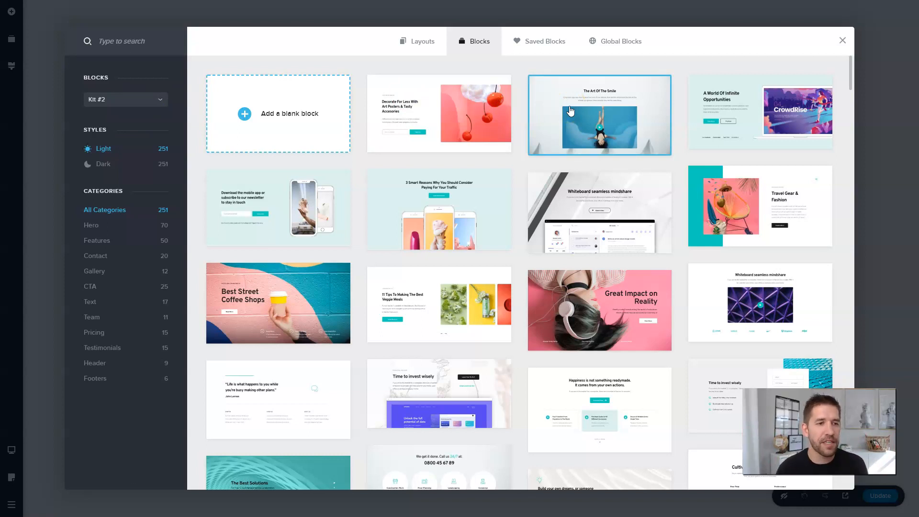
Step: Switch the block library to Kit #1 and look through its blocks across all categories
click(104, 106)
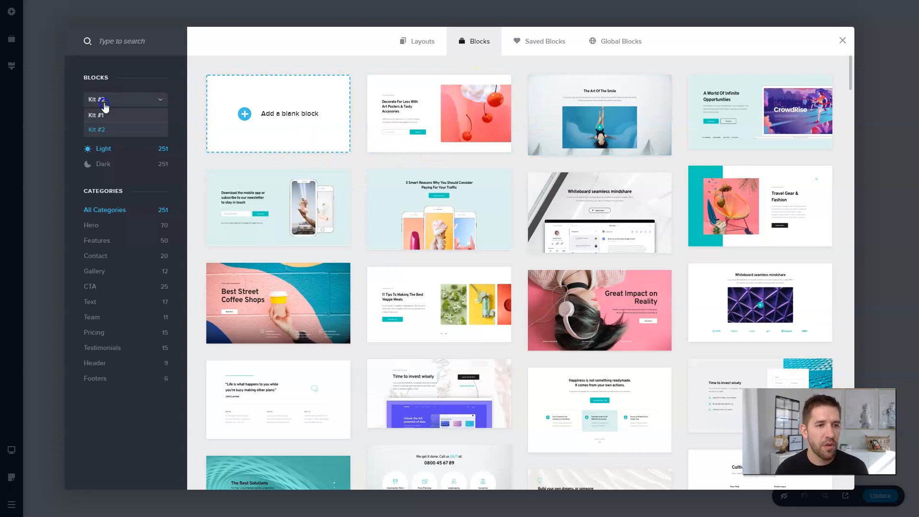
click(106, 115)
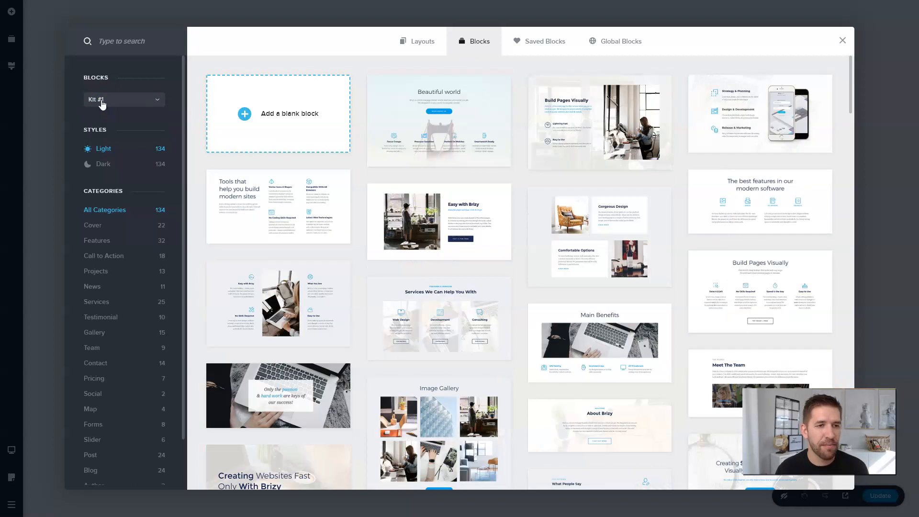
click(102, 101)
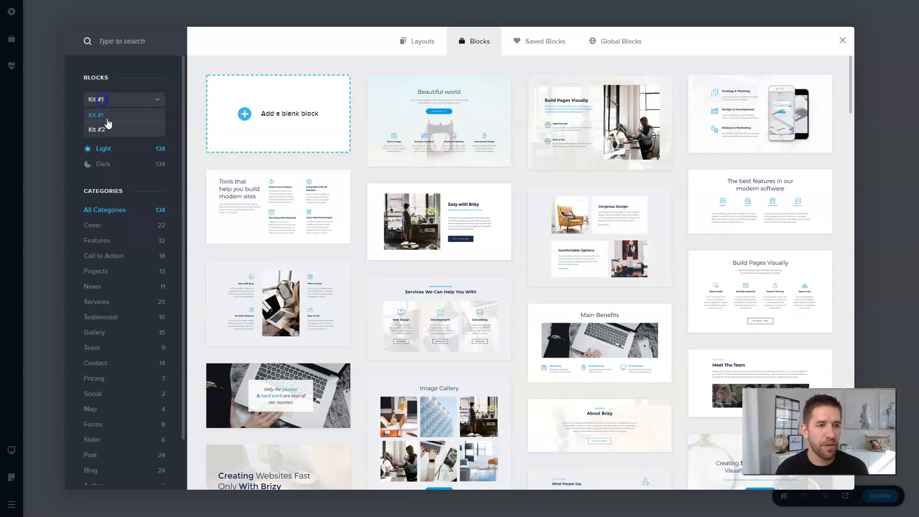
click(105, 103)
drag(851, 102, 846, 180)
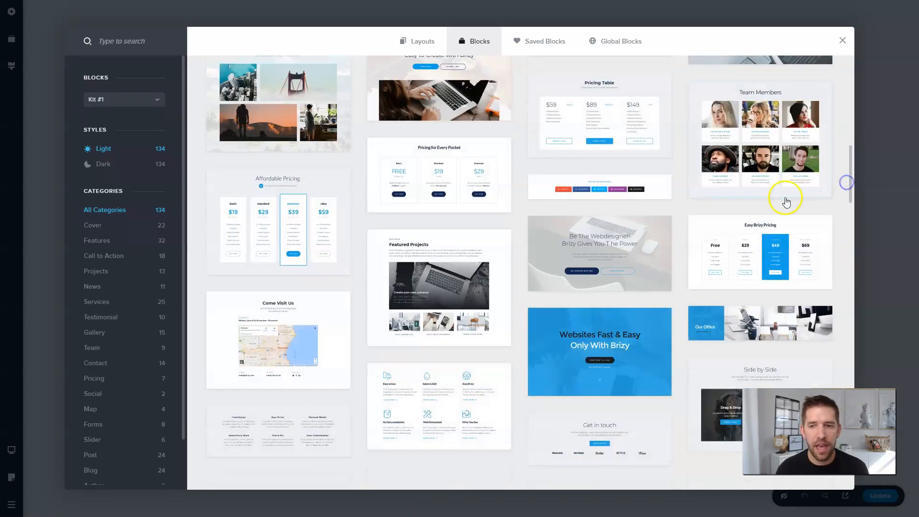
scroll(766, 206, down, 10)
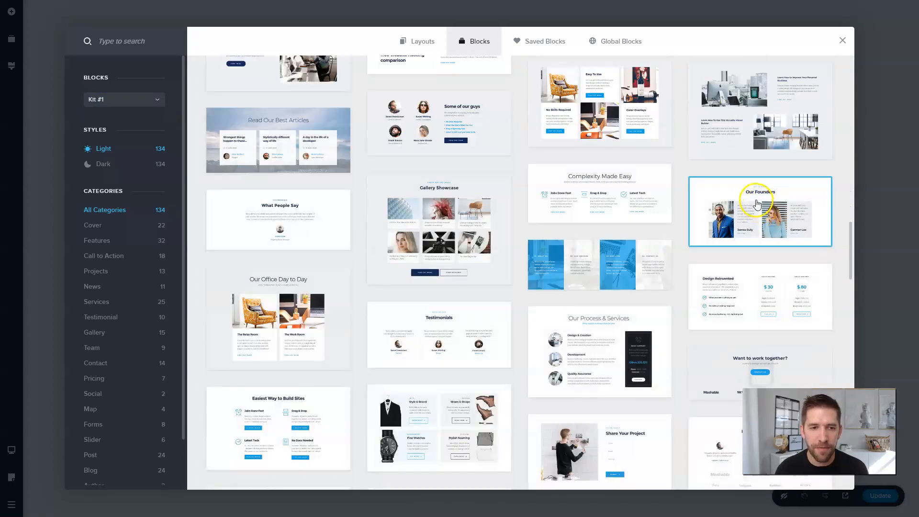
scroll(745, 210, down, 5)
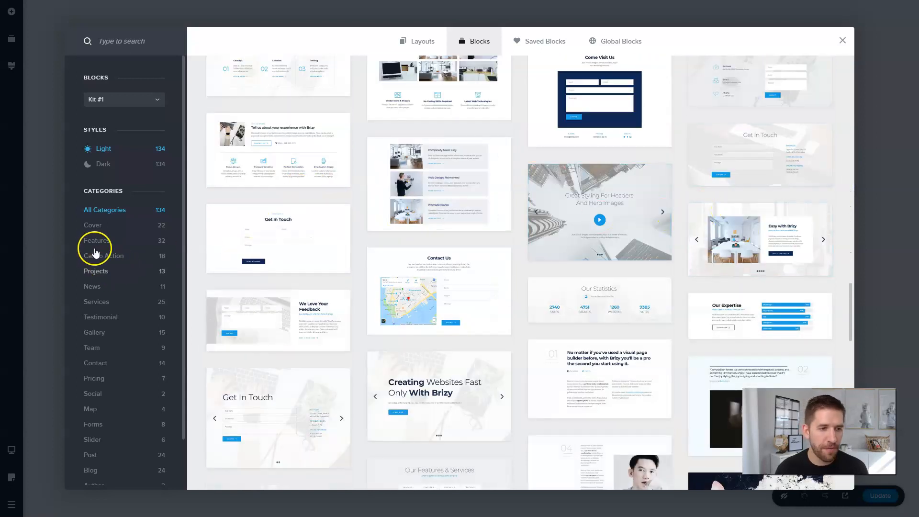
Step: Filter Kit #1 to the Features category and compare its blocks in the Light and Dark styles, ending on Light
click(93, 240)
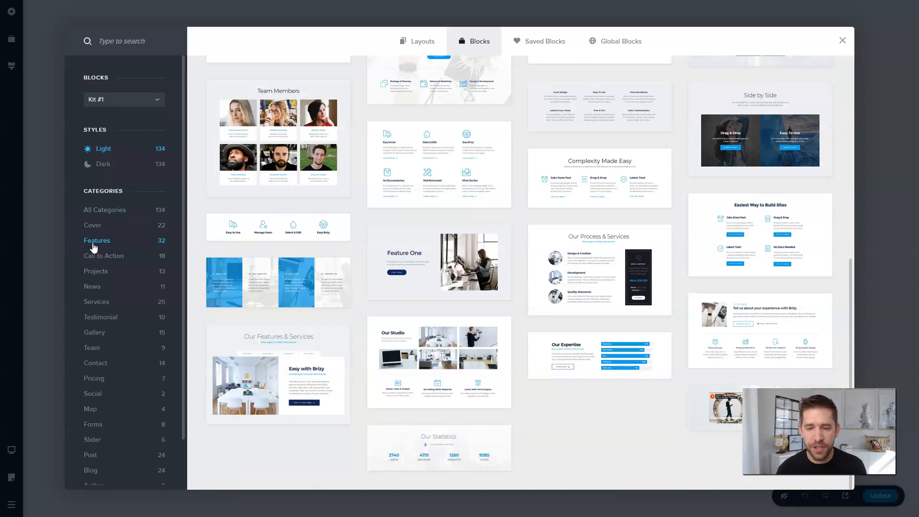
scroll(512, 246, up, 5)
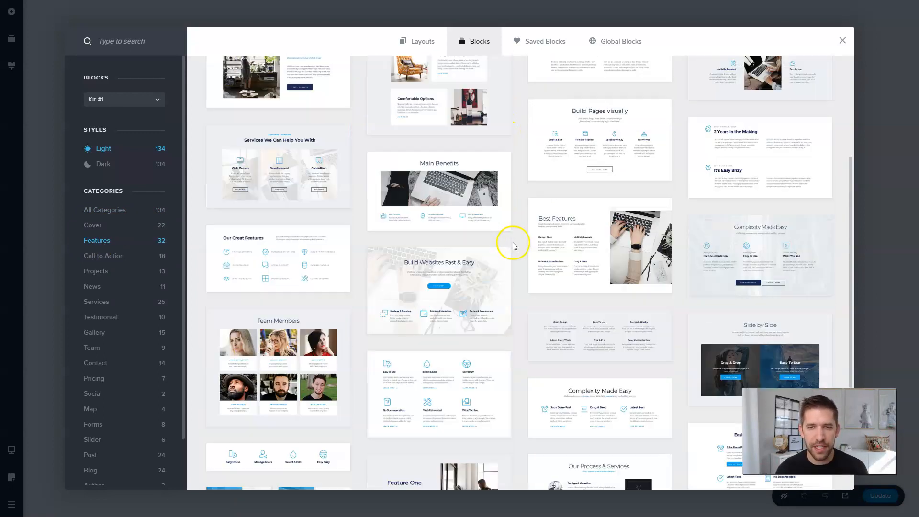
scroll(512, 245, up, 3)
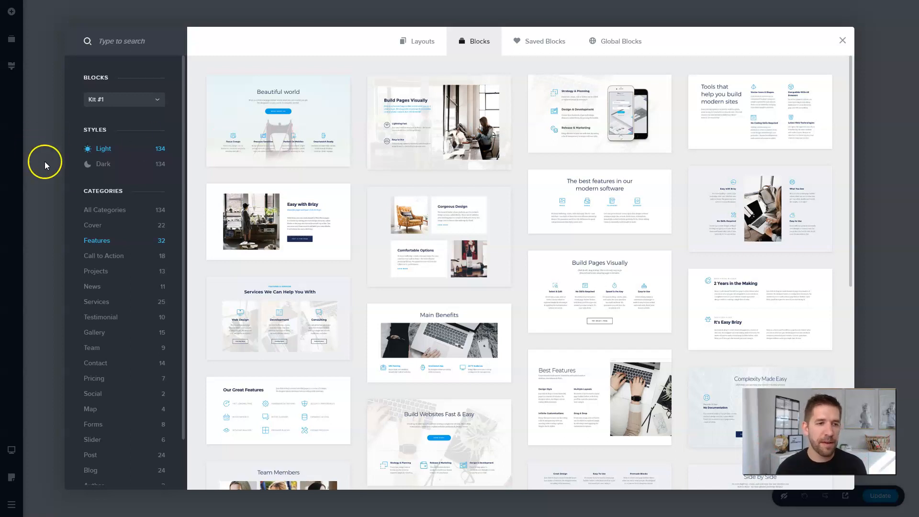
click(109, 166)
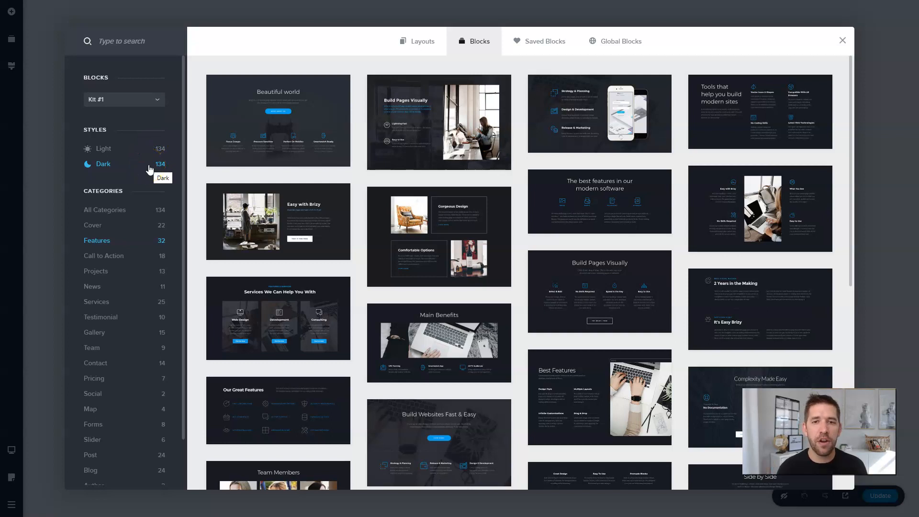
scroll(402, 253, down, 8)
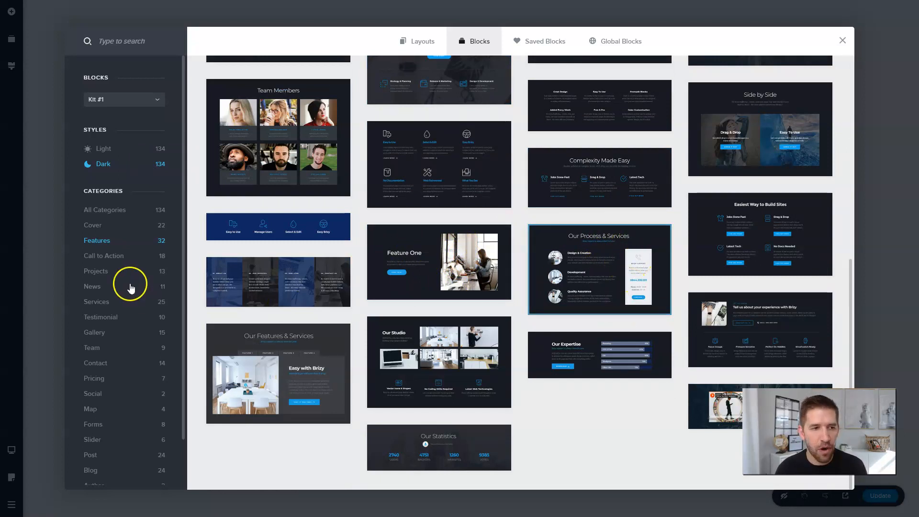
click(106, 151)
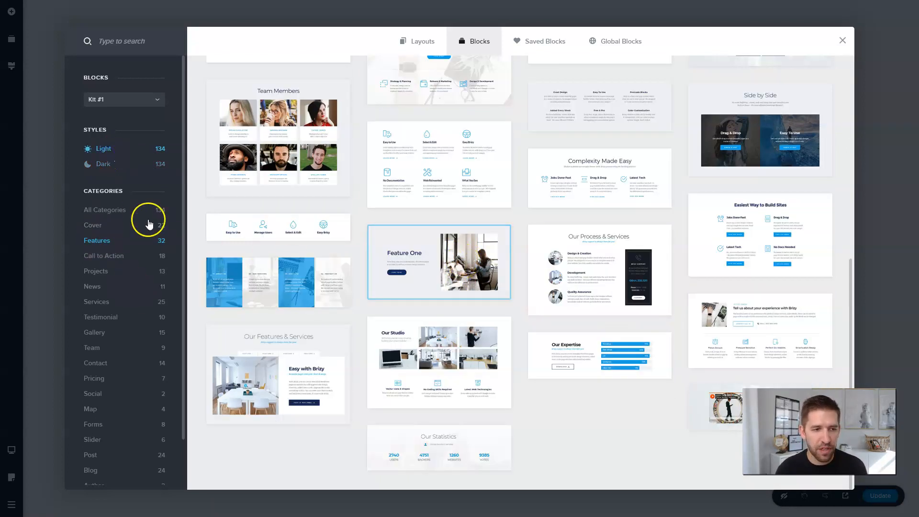
Step: View the Call to Action, News and Services block categories of Kit #1
click(105, 256)
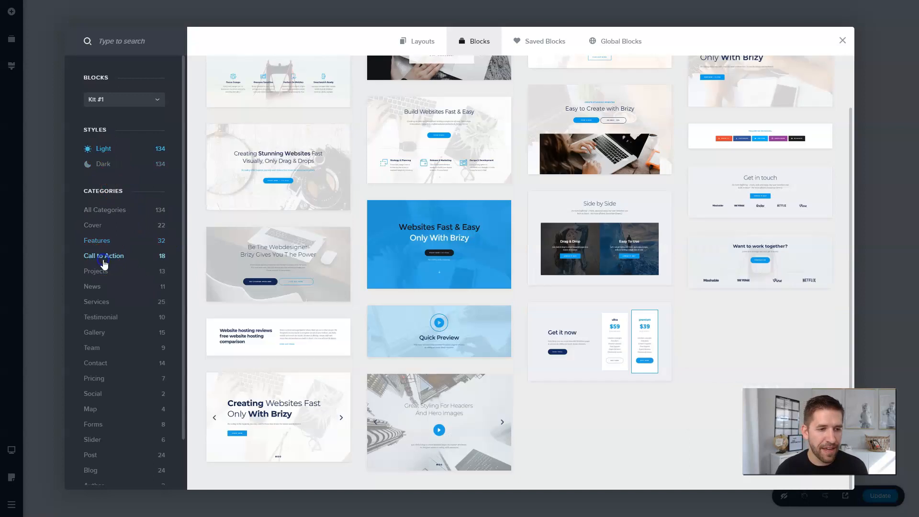
click(112, 293)
click(106, 306)
scroll(120, 358, down, 1)
scroll(118, 335, up, 1)
Step: Switch the block library to Kit #2 in the Light style and show all categories
click(139, 100)
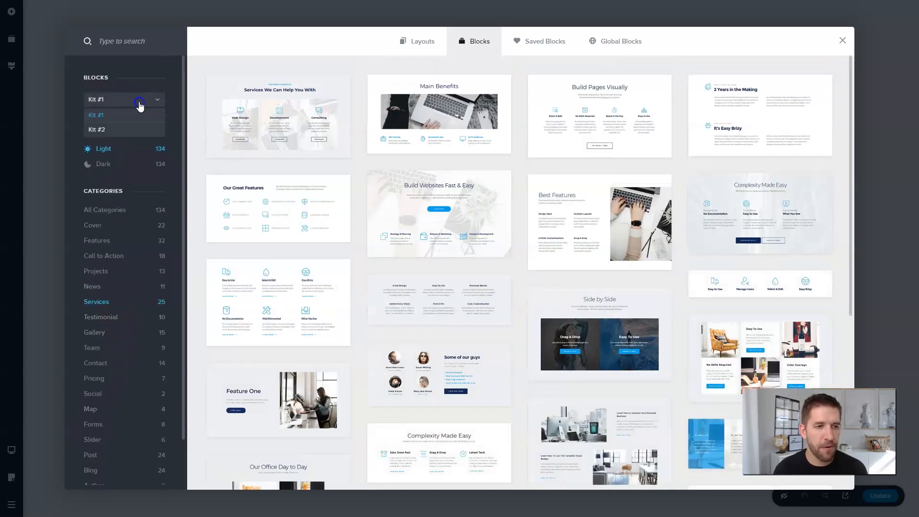
click(128, 130)
click(113, 149)
click(112, 247)
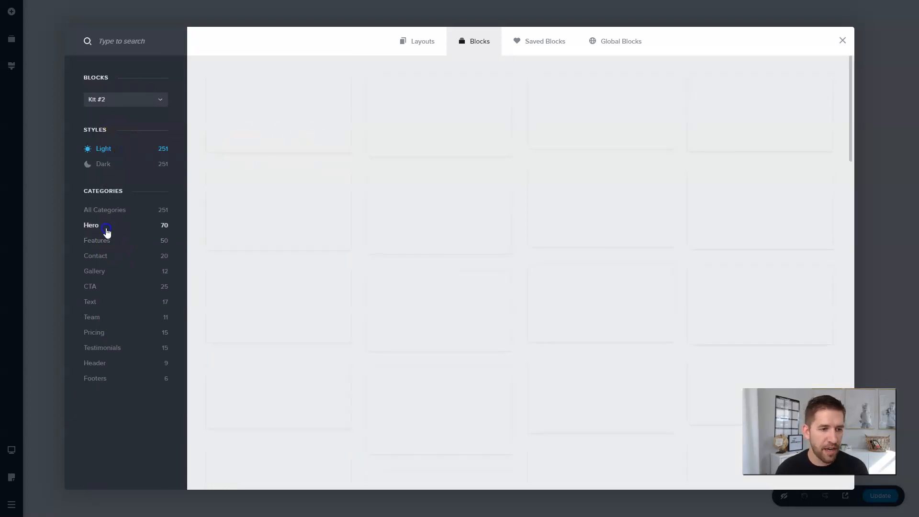
click(113, 210)
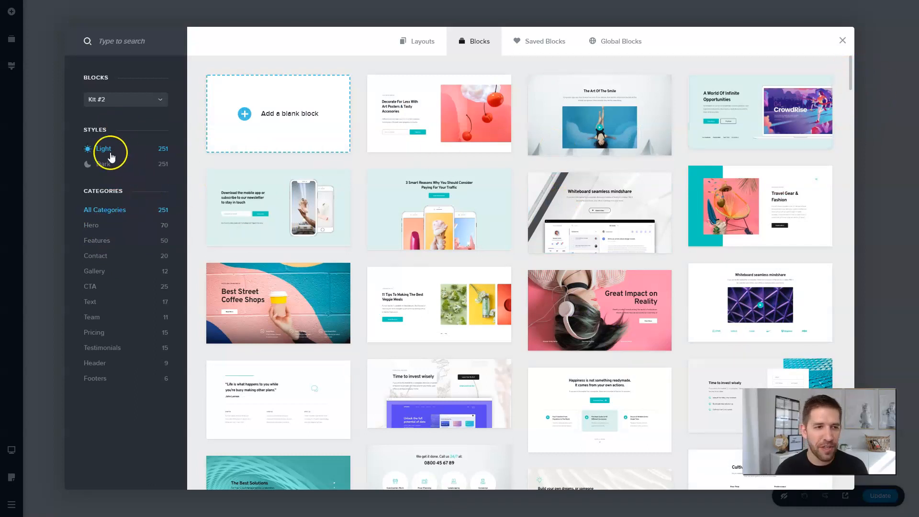
Step: Show the Kit #1 blocks again for comparison, and return the library to Kit #2
click(121, 99)
click(116, 117)
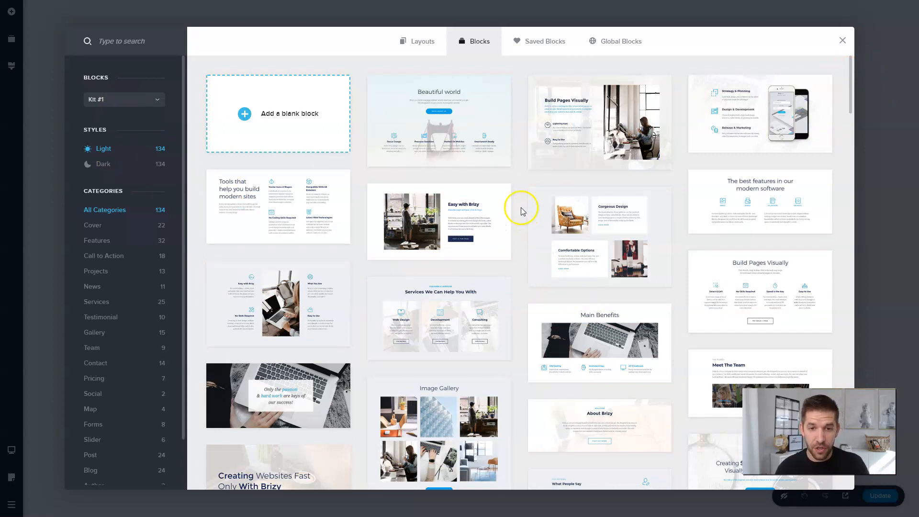
click(613, 241)
click(123, 99)
click(113, 118)
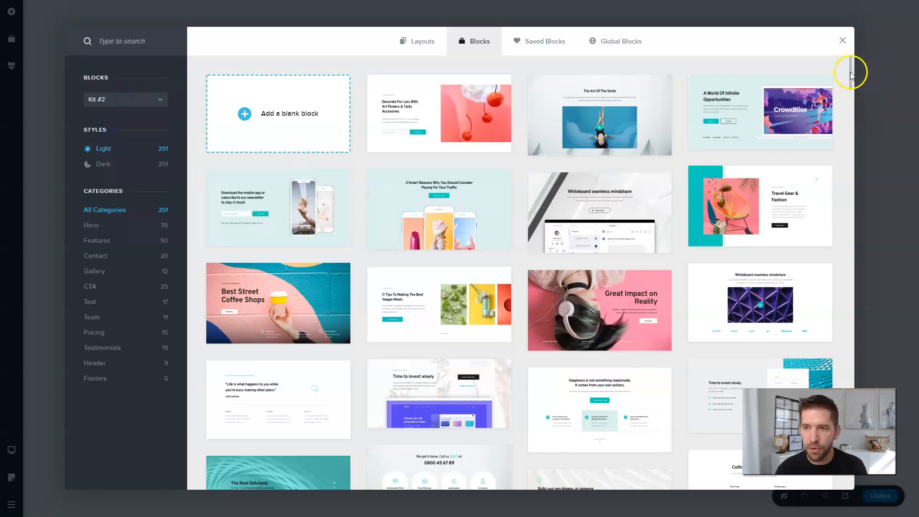
Step: Look through the Light-style block designs of Kit #2 across all categories
drag(850, 75, 849, 78)
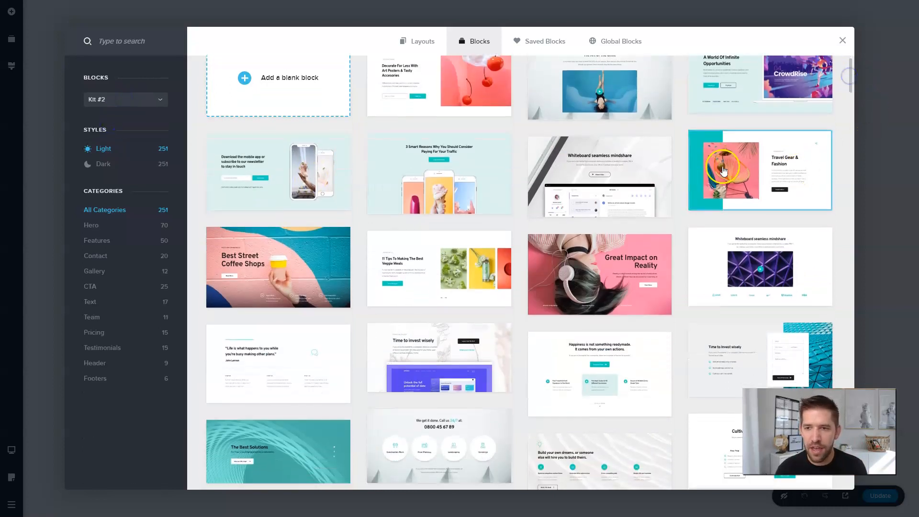
click(703, 185)
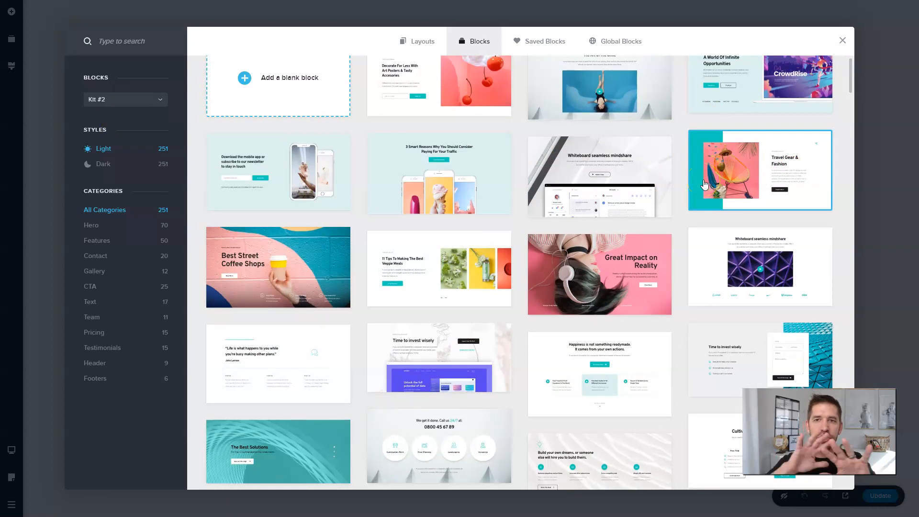
scroll(744, 302, down, 3)
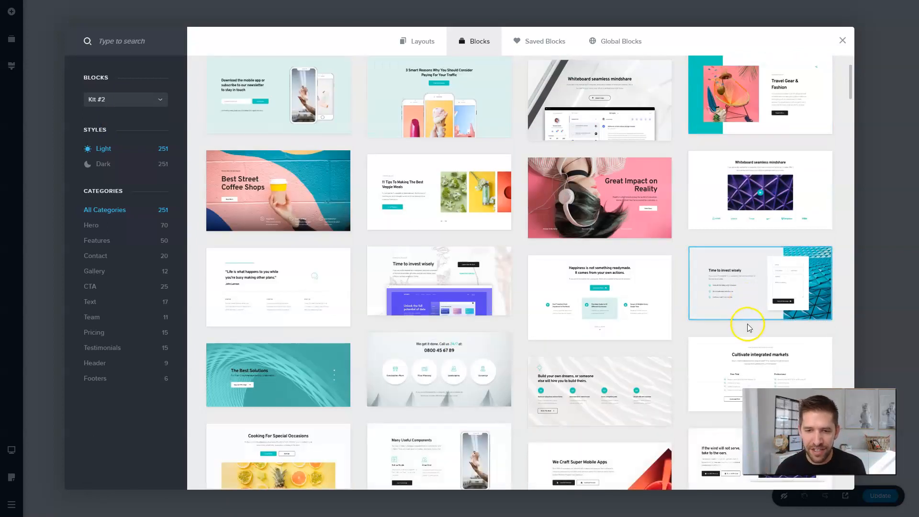
click(744, 322)
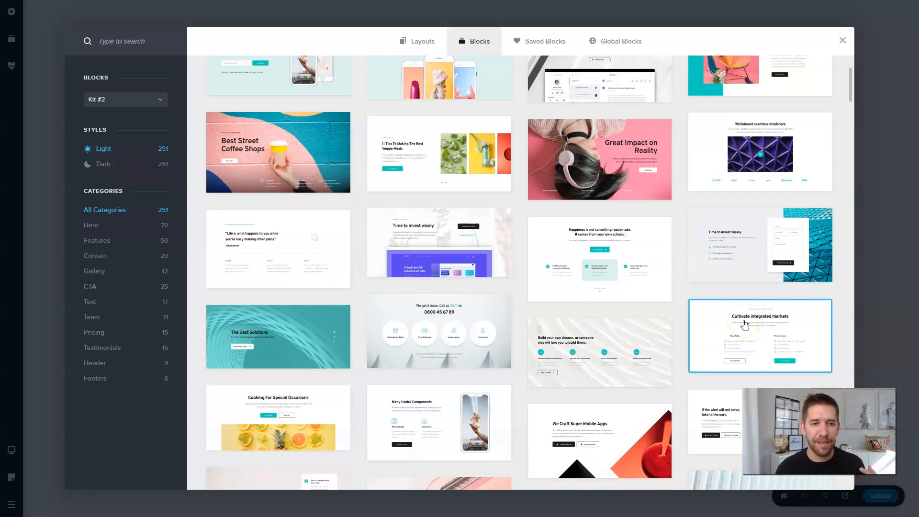
scroll(717, 311, down, 8)
click(541, 300)
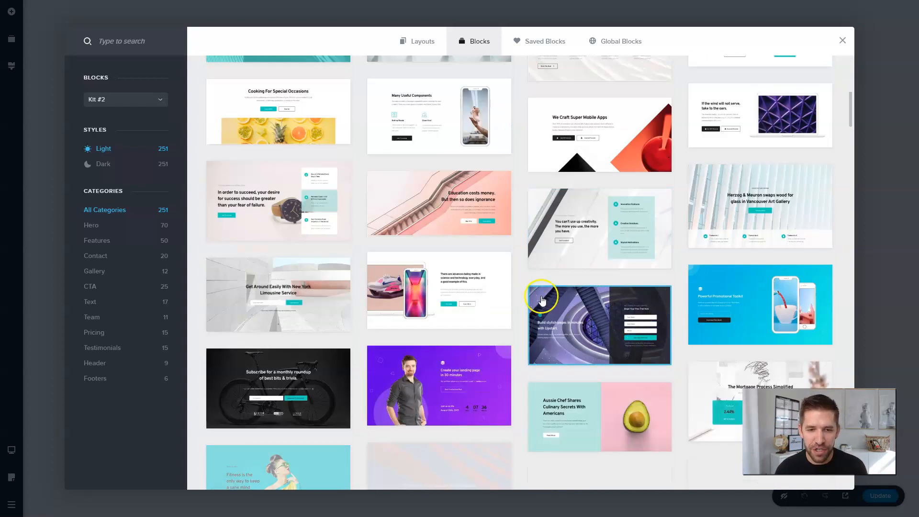
scroll(518, 277, down, 6)
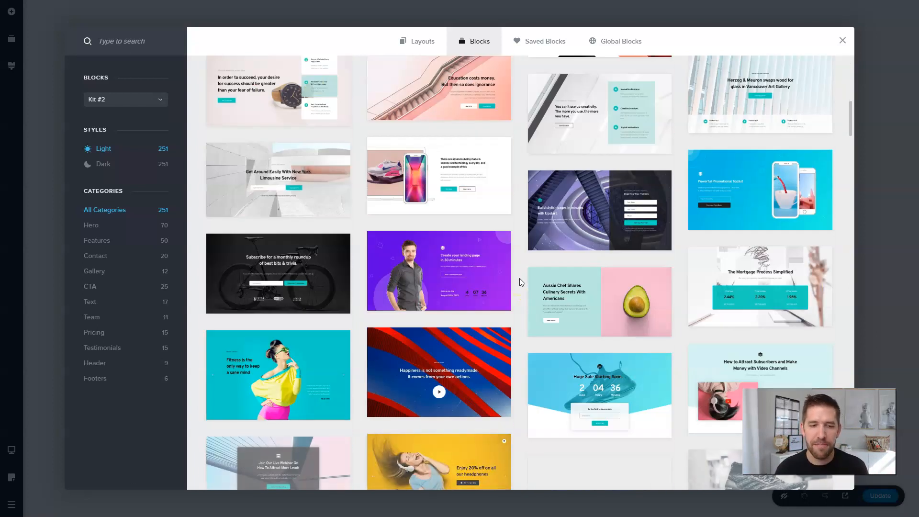
scroll(518, 297, down, 4)
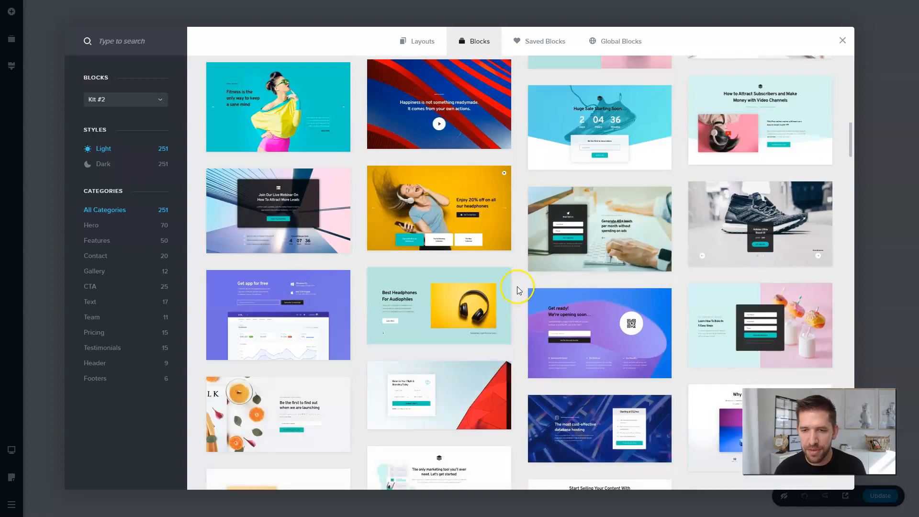
scroll(516, 277, down, 3)
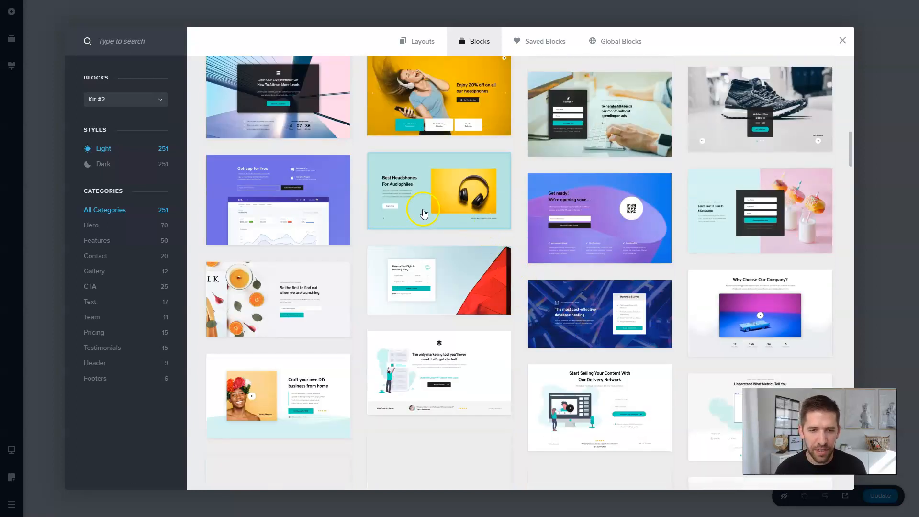
scroll(424, 215, up, 1)
scroll(489, 242, down, 3)
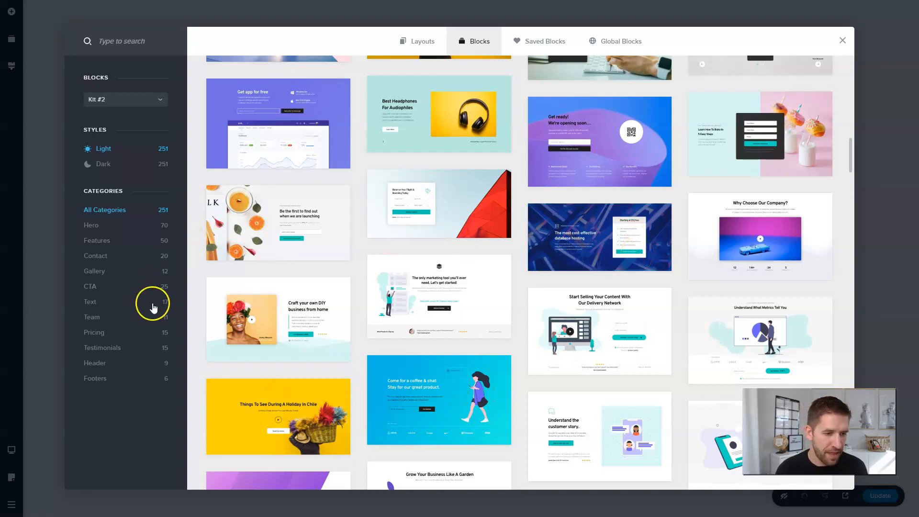
Step: Filter the Kit #2 blocks to the Hero category and look through the designs
click(96, 227)
scroll(483, 292, up, 6)
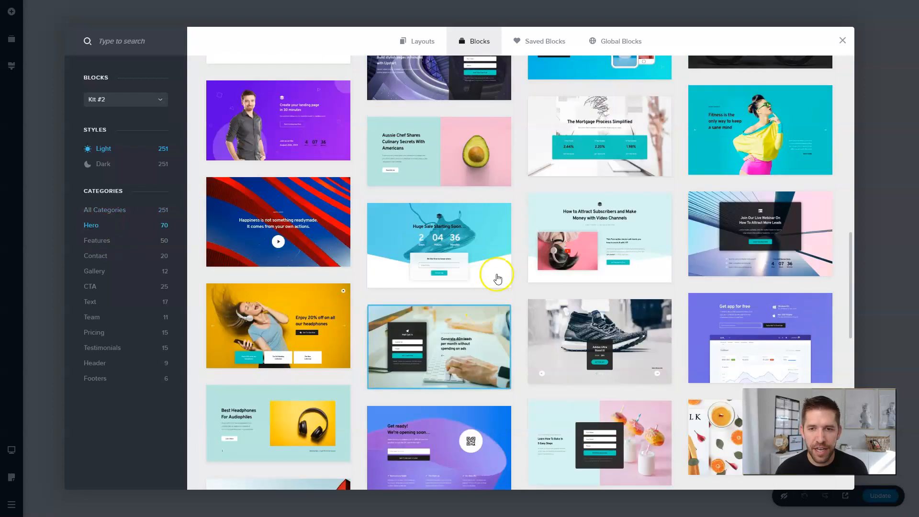
scroll(549, 268, up, 5)
scroll(766, 206, up, 10)
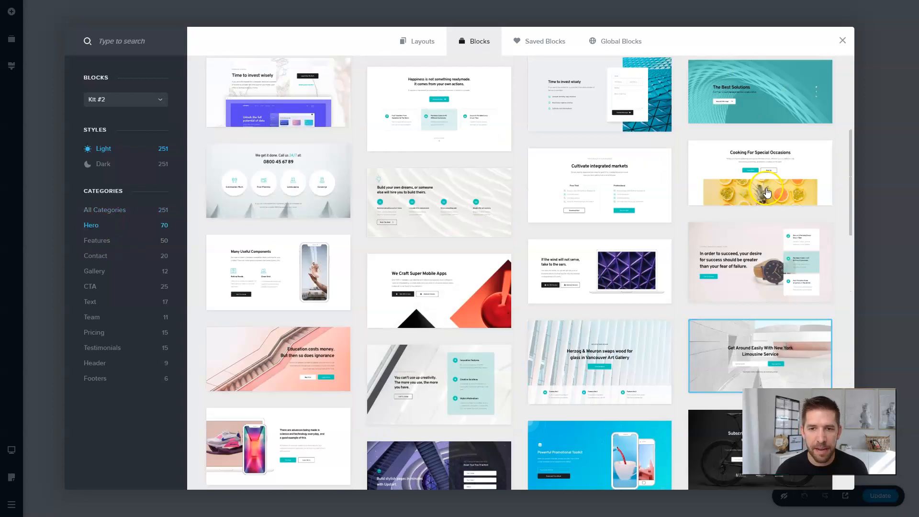
scroll(766, 207, up, 2)
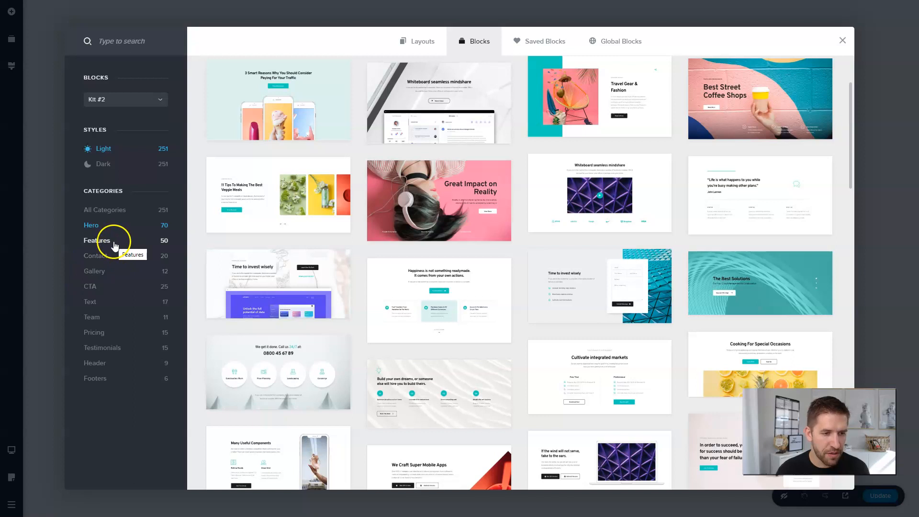
Step: Look through the Light-style CTA and Text block designs of Kit #2
click(108, 288)
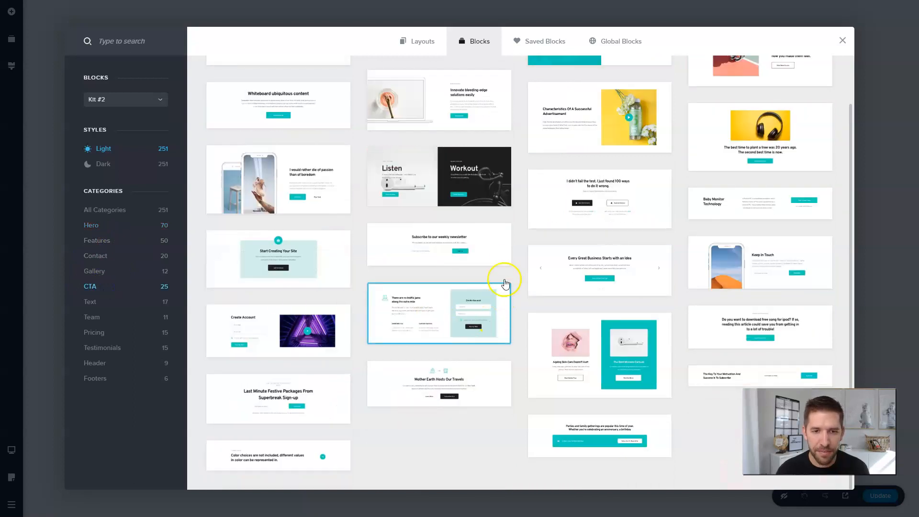
scroll(523, 261, up, 2)
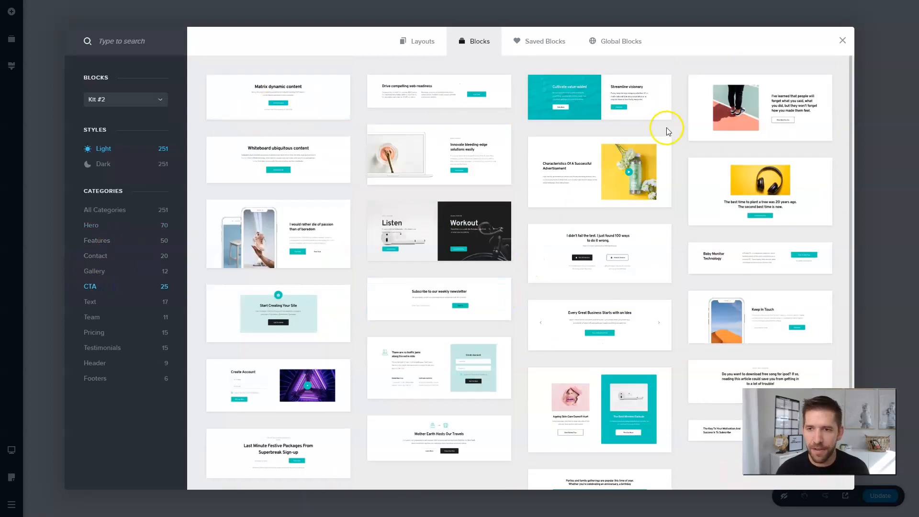
scroll(689, 282, down, 1)
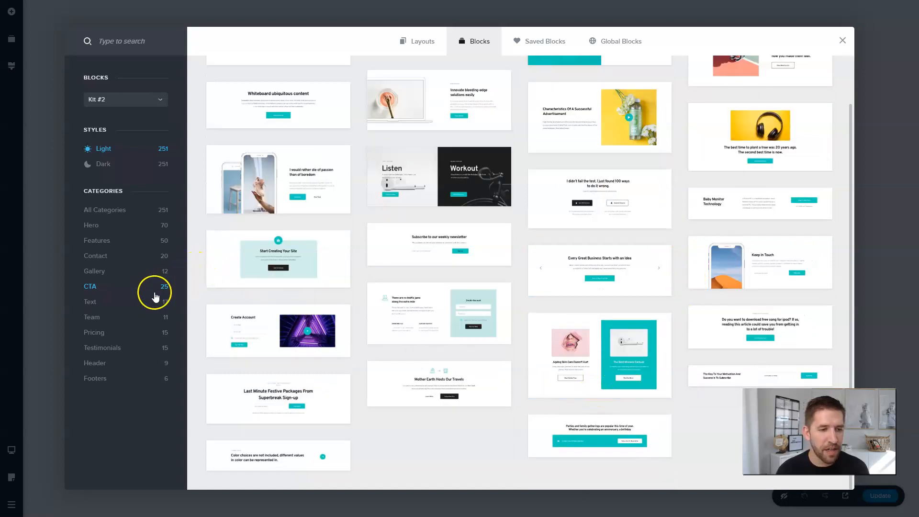
click(117, 304)
click(291, 331)
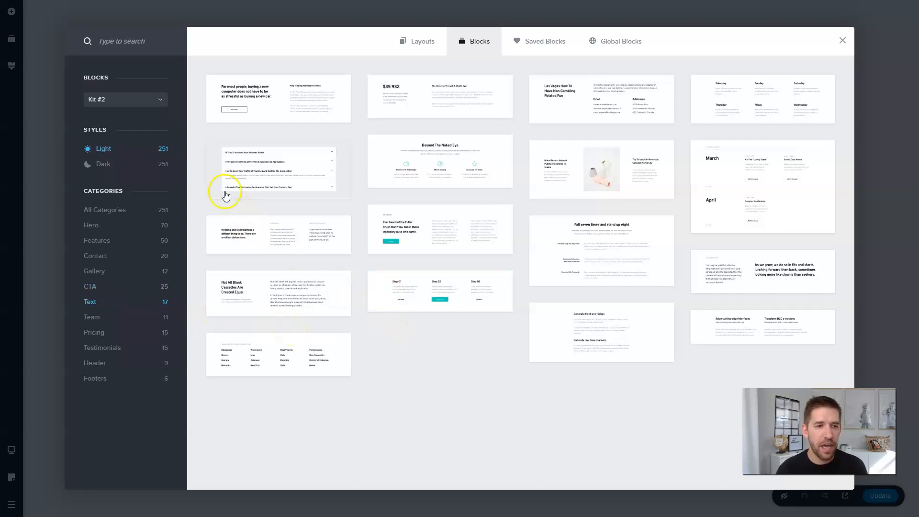
click(108, 308)
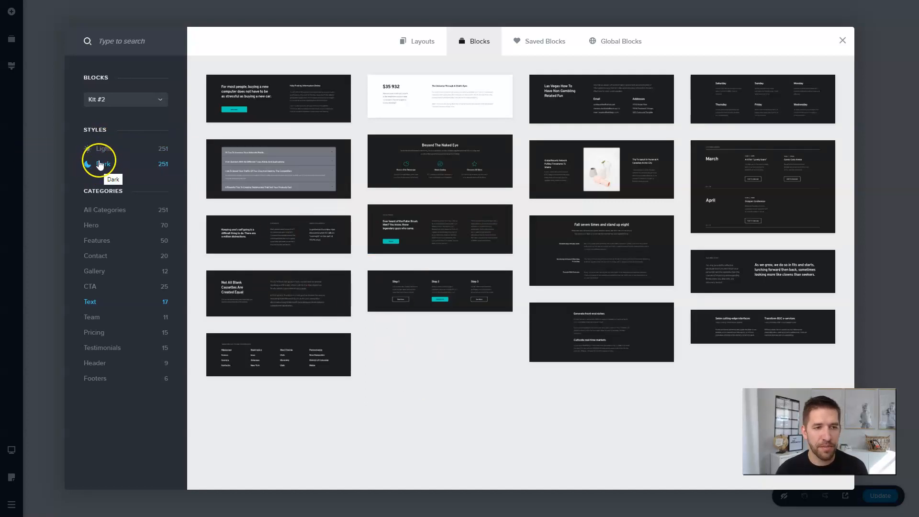
Step: Look through the Team and Gallery blocks in the Dark style and the Testimonials blocks in the Light style
click(117, 321)
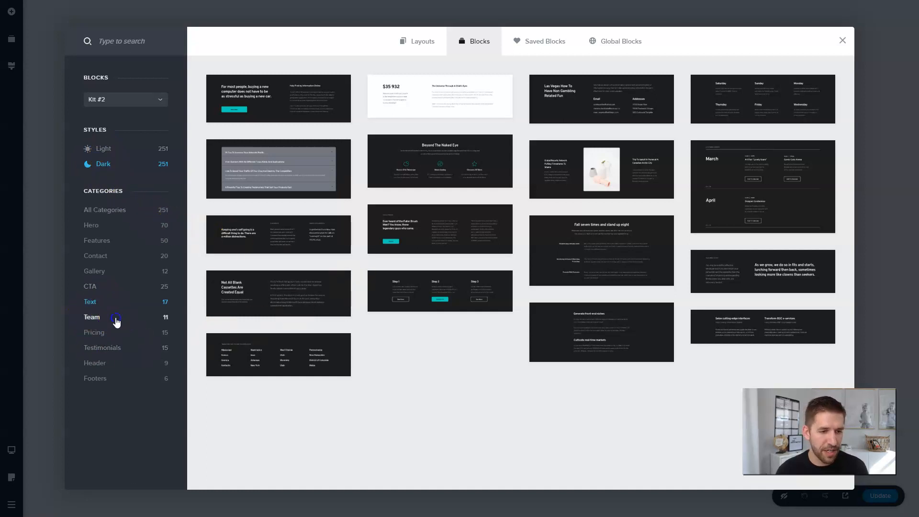
click(94, 274)
click(118, 149)
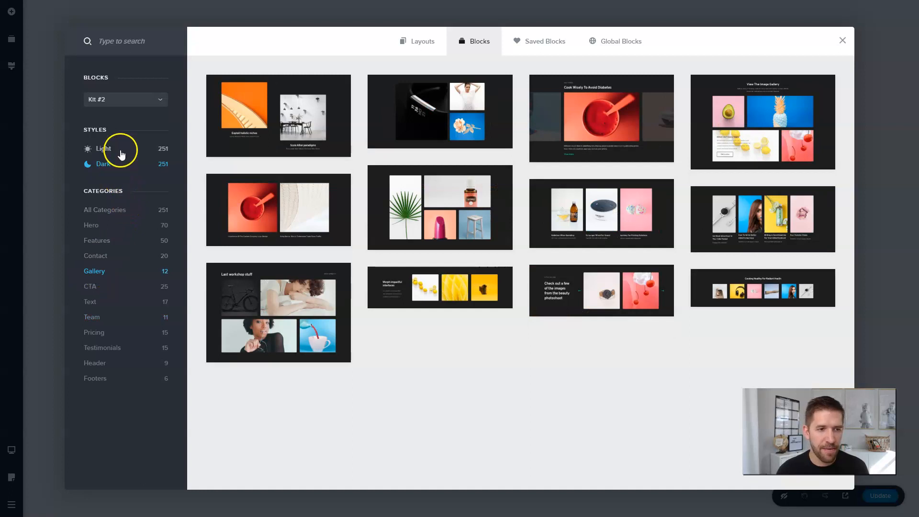
click(98, 364)
click(91, 352)
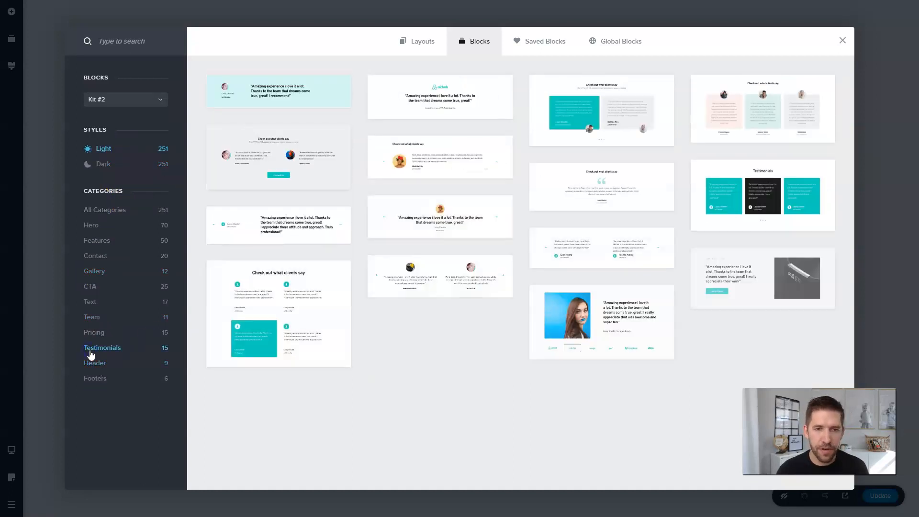
Step: Add the Dark-style Header block with the Company logo and Services, Portfolio and Contact links, and open its block options
click(113, 365)
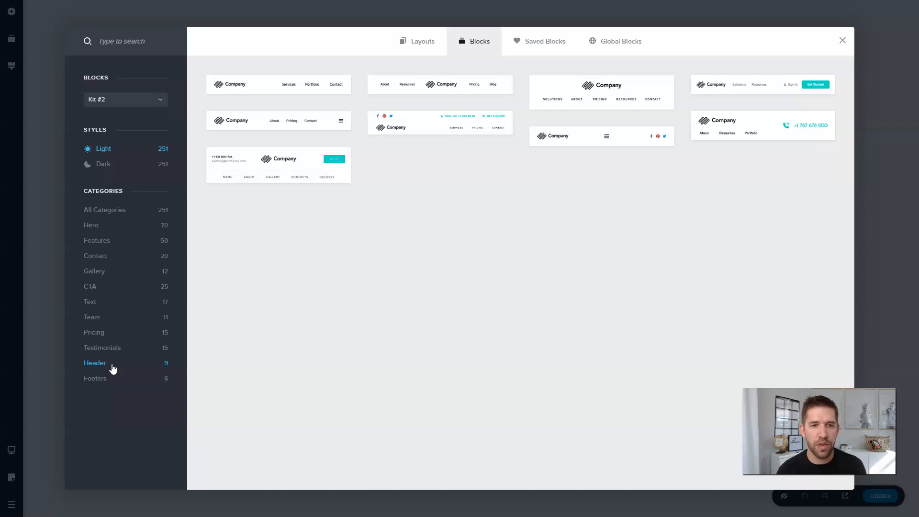
click(98, 167)
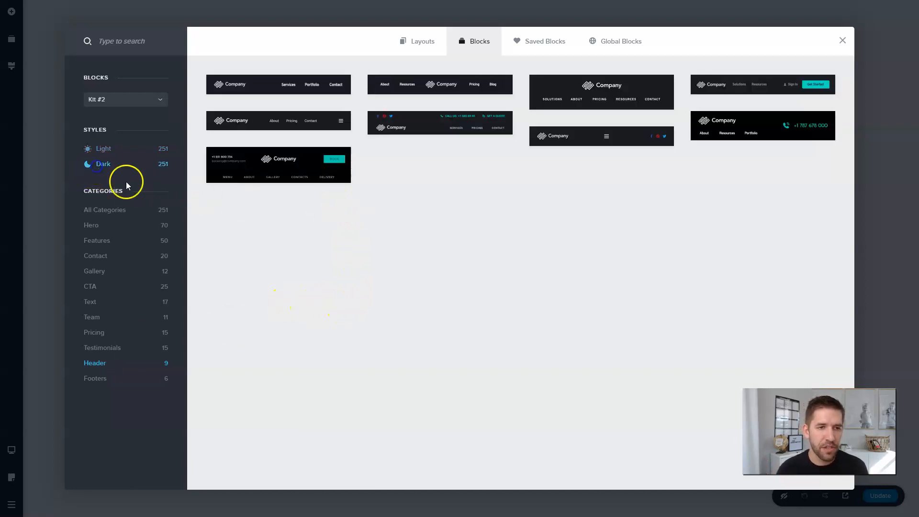
click(271, 89)
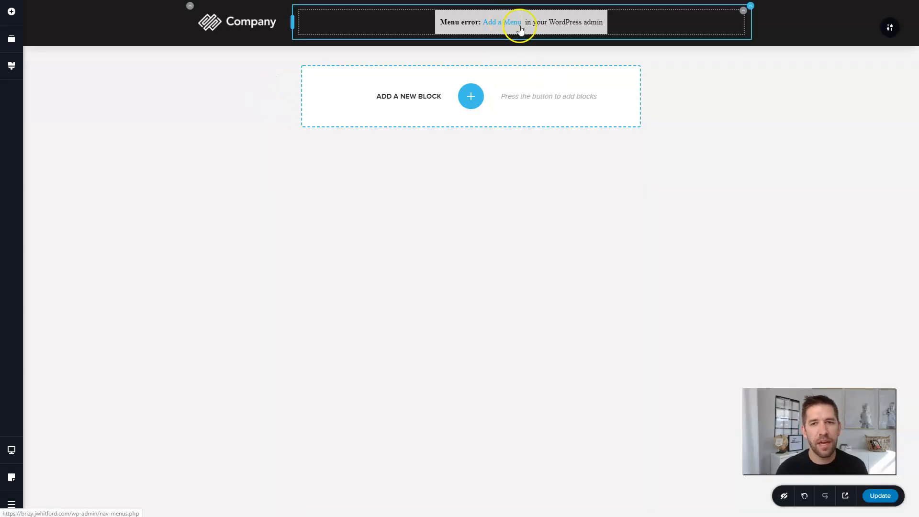
click(893, 30)
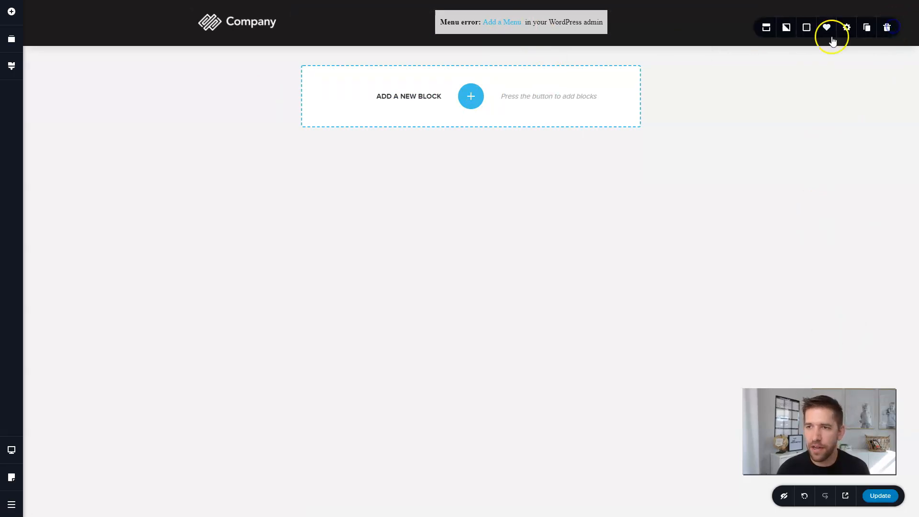
click(770, 30)
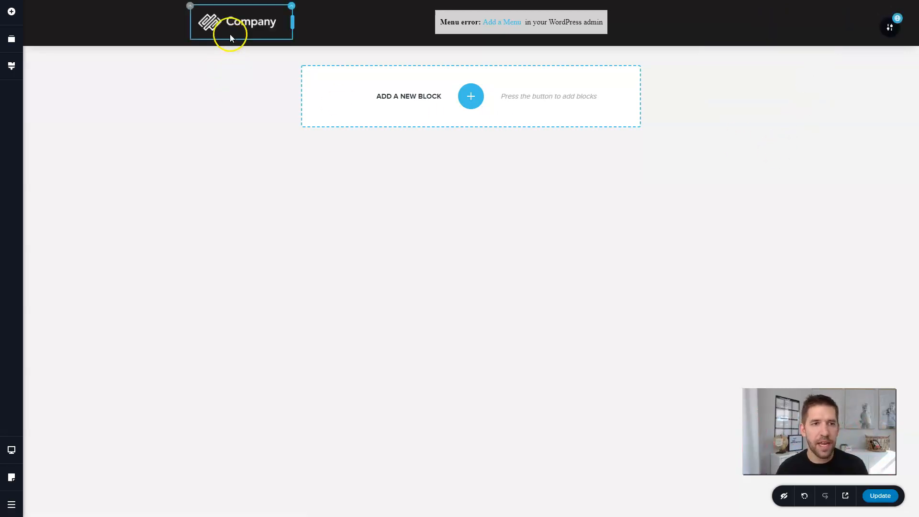
Step: Add the Light-style "The Art Of The Smile" video block below the header
click(474, 96)
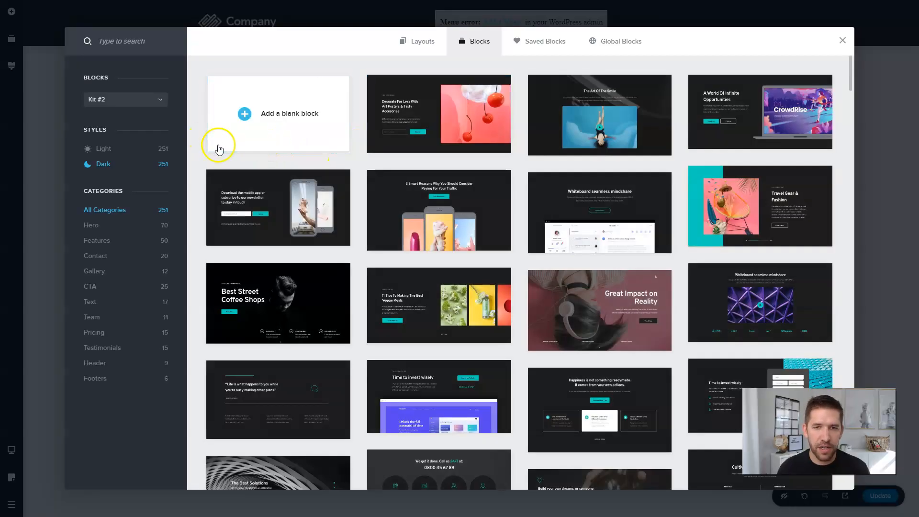
click(103, 149)
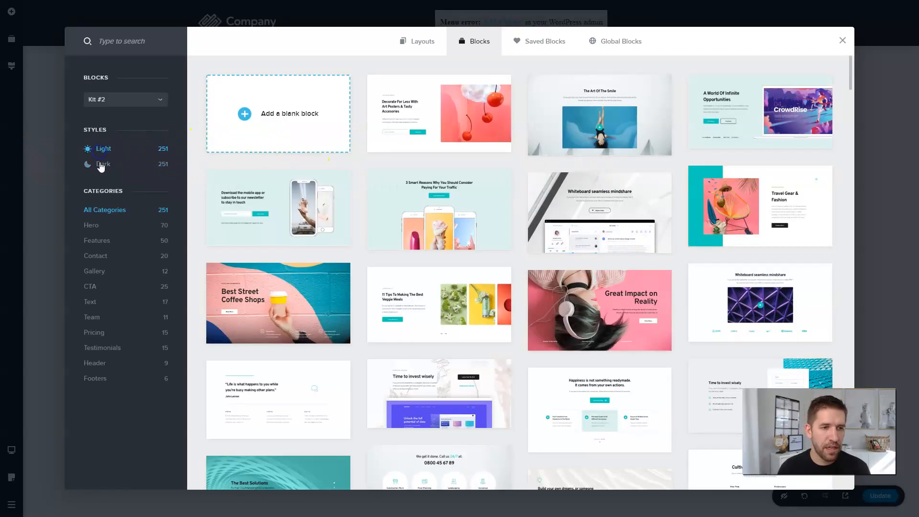
click(607, 125)
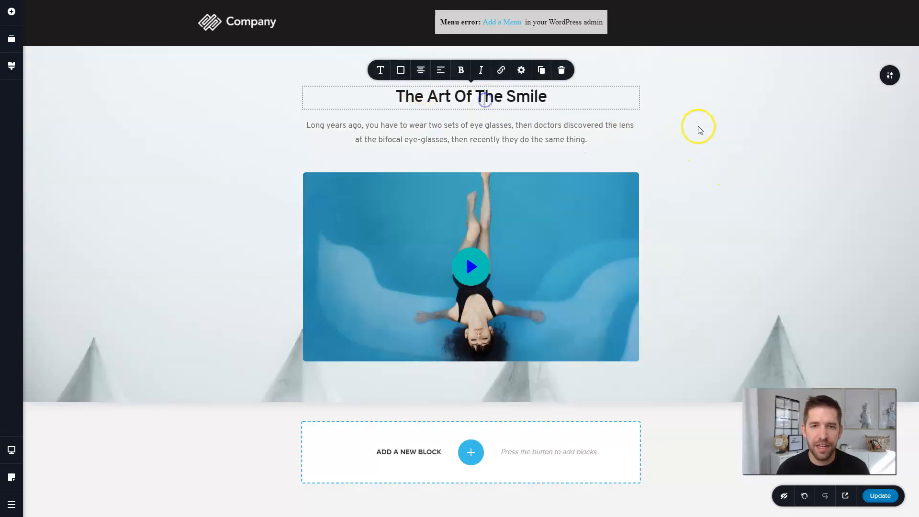
Step: Add the Dark-style Features block with three icon columns starting with "Streamline visionary networks" below the video block
click(471, 451)
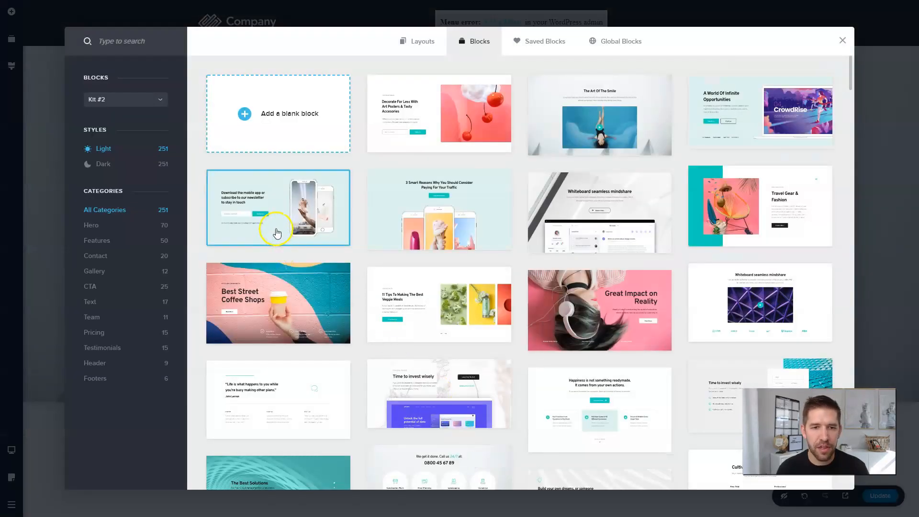
scroll(353, 242, down, 2)
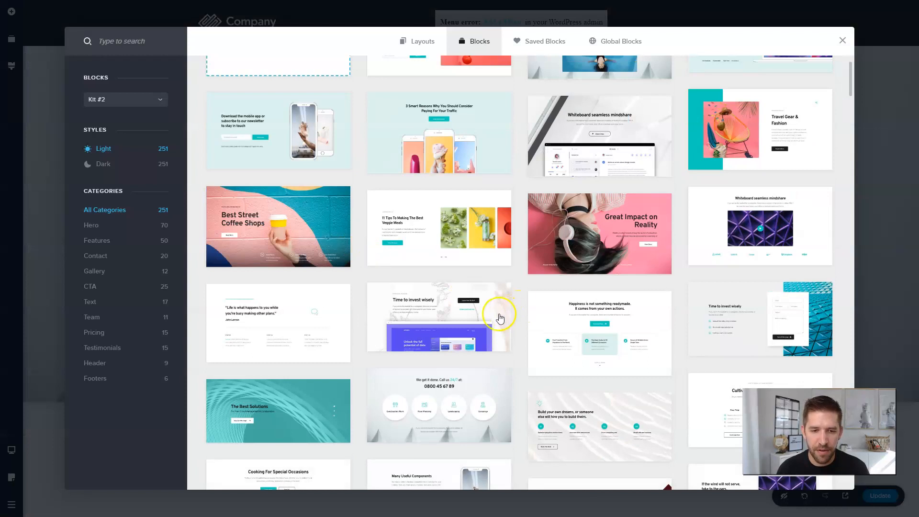
scroll(427, 334, down, 3)
click(103, 240)
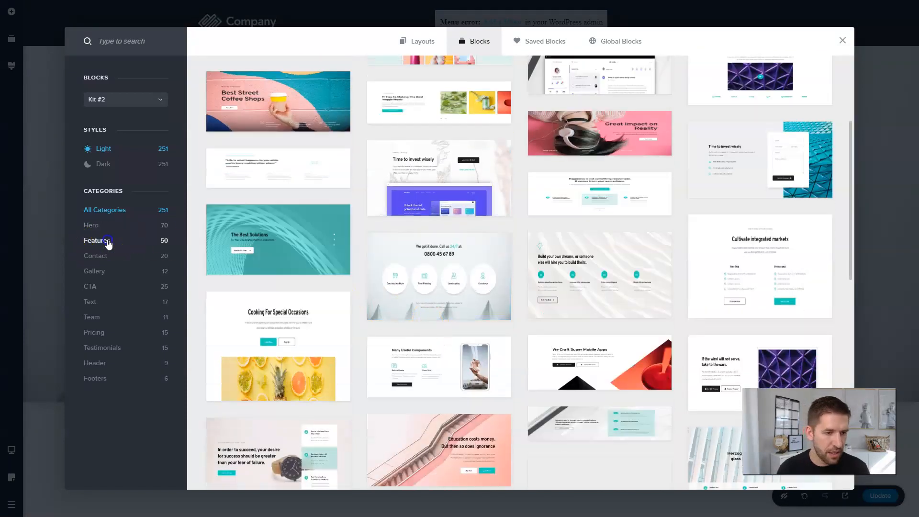
click(103, 163)
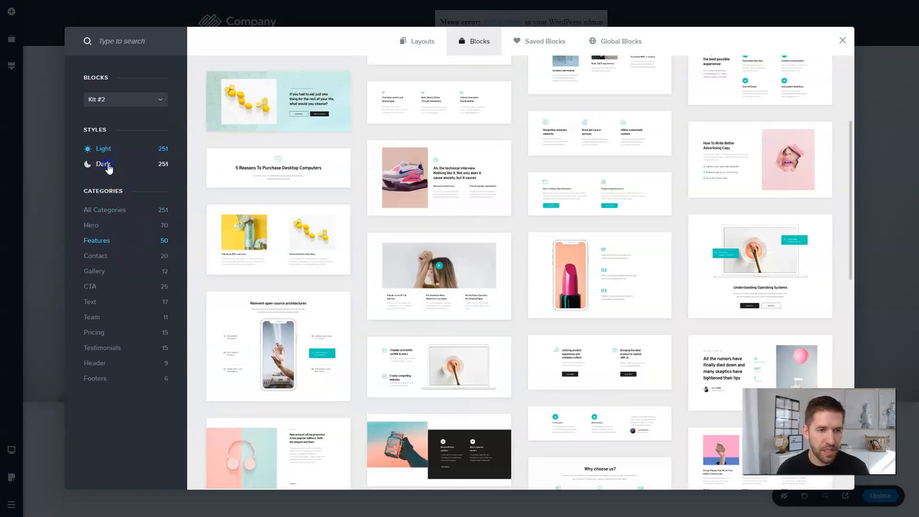
scroll(453, 139, up, 3)
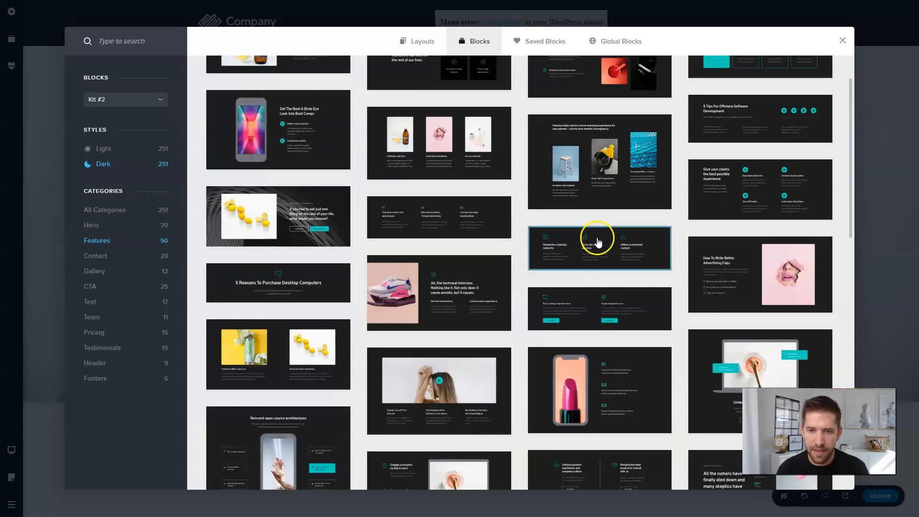
click(596, 245)
Step: Add the Light-style Text block "Keeping one's self going is a difficult thing to do" below the features block
click(467, 468)
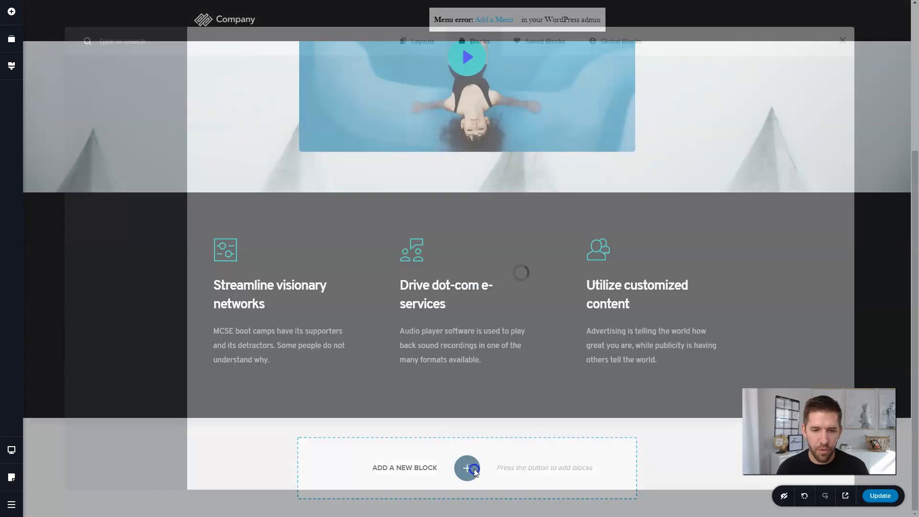
click(96, 148)
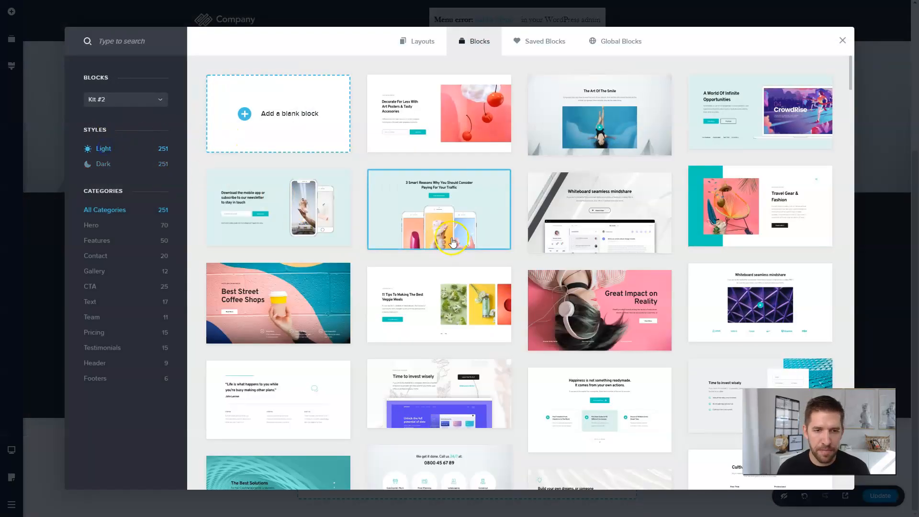
click(103, 303)
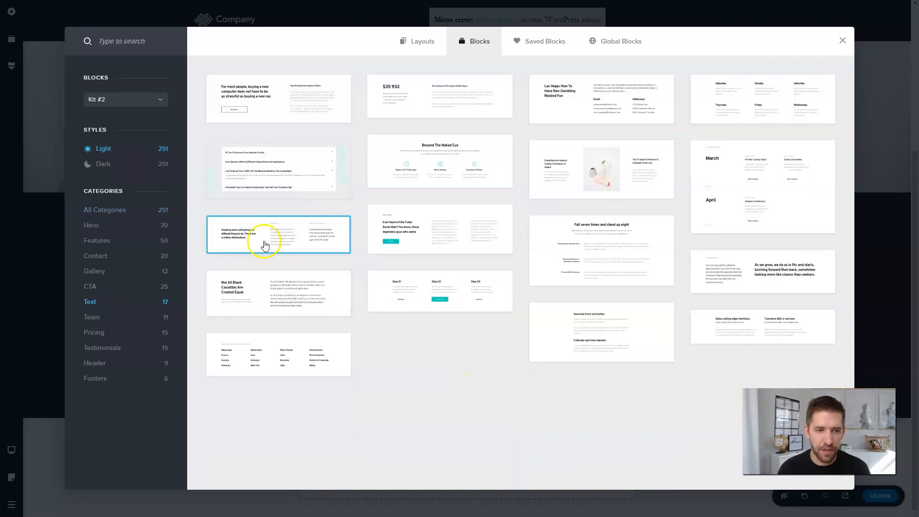
click(263, 239)
Step: Review the assembled page from the header down to the text block, and glance at the block library again
scroll(656, 220, up, 8)
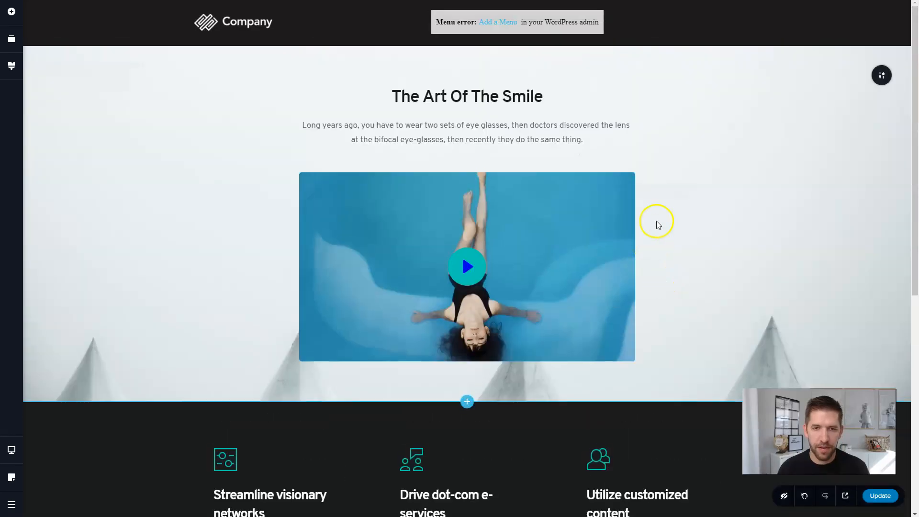
scroll(709, 189, down, 5)
scroll(709, 188, down, 4)
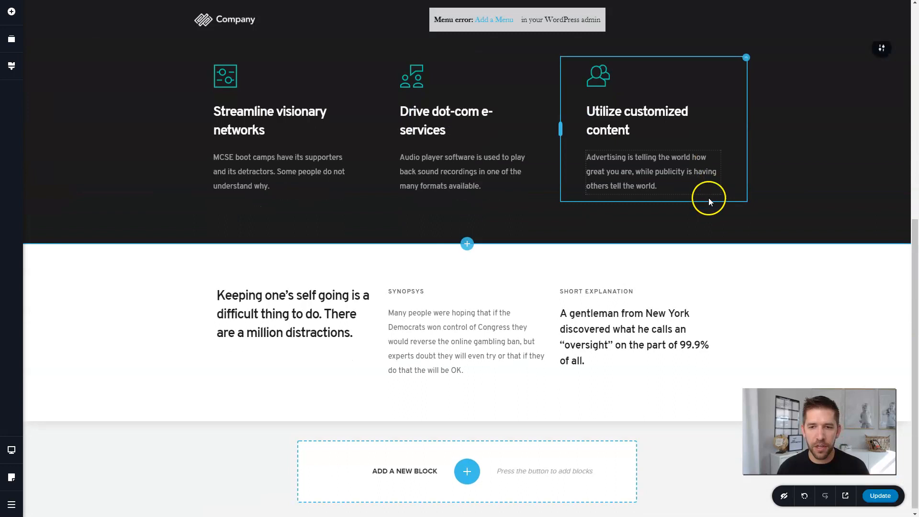
scroll(569, 189, up, 7)
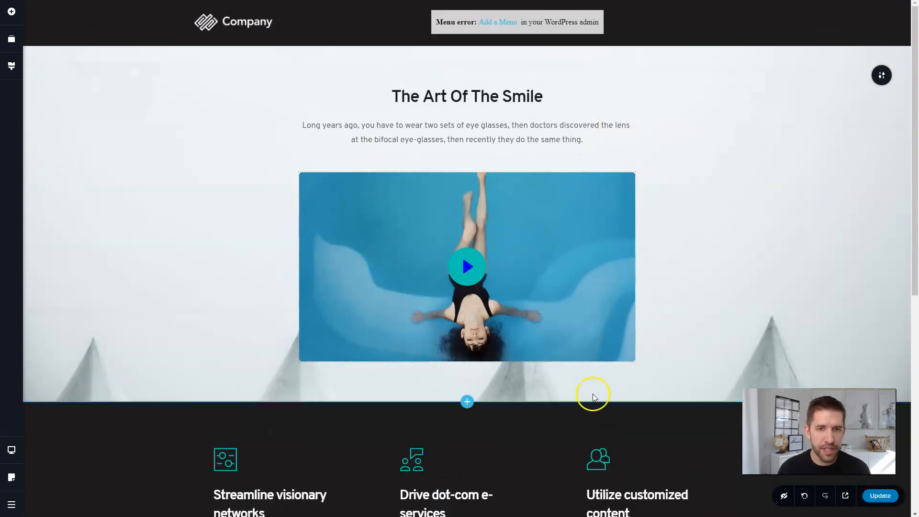
scroll(731, 345, down, 2)
scroll(730, 346, down, 5)
click(465, 467)
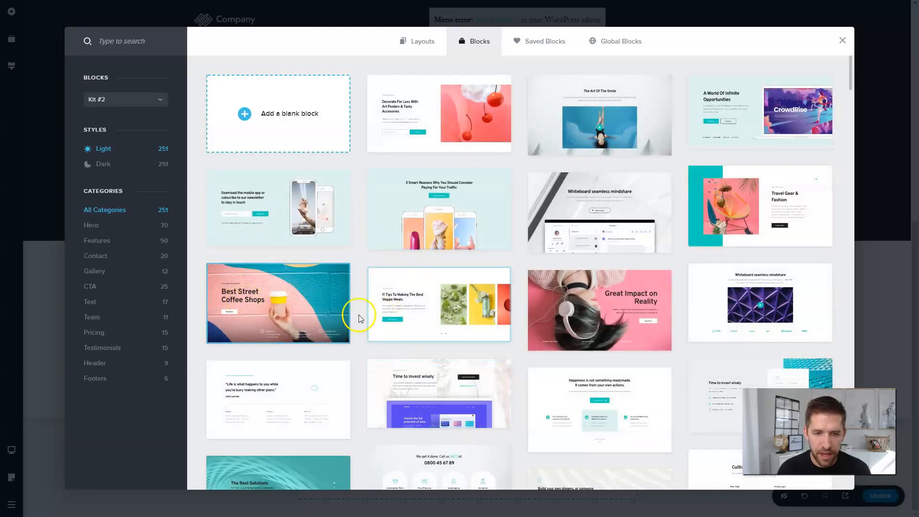
click(842, 40)
scroll(541, 170, up, 8)
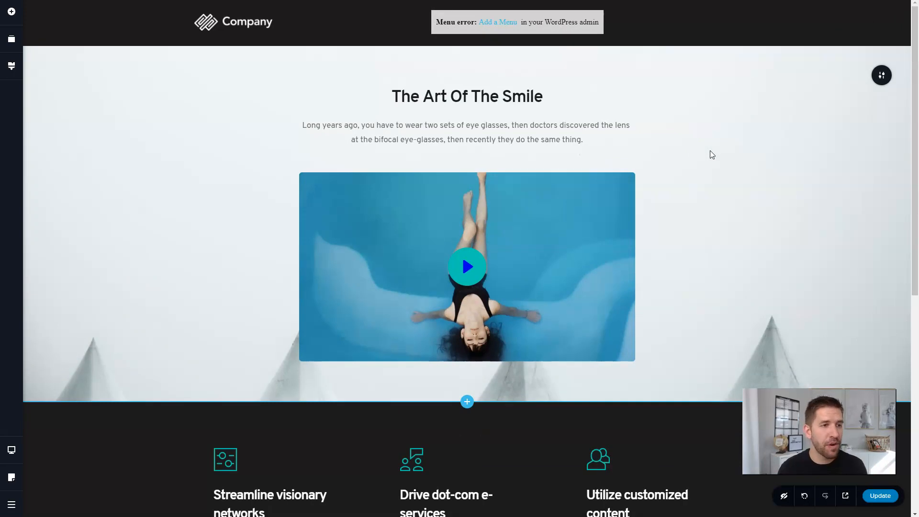
Step: Try the Magazine global style on the page, and change the current style to Ashen instead
click(12, 67)
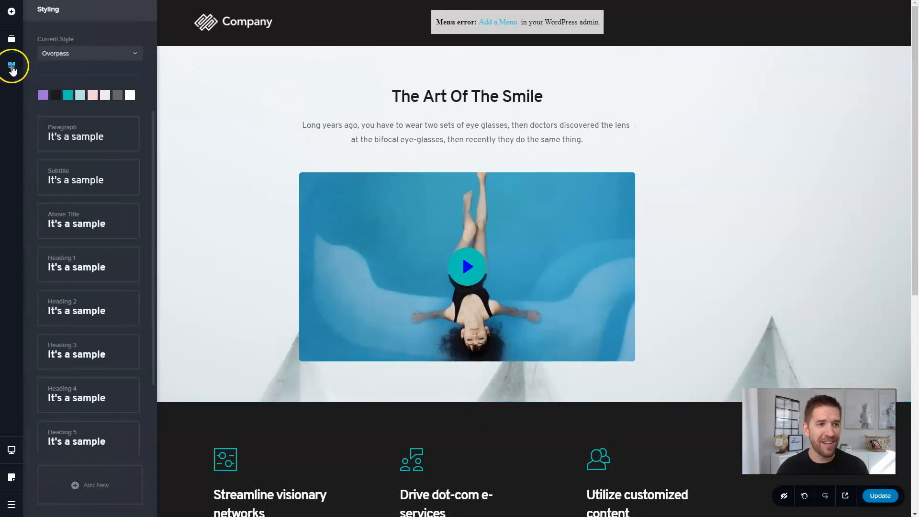
click(120, 59)
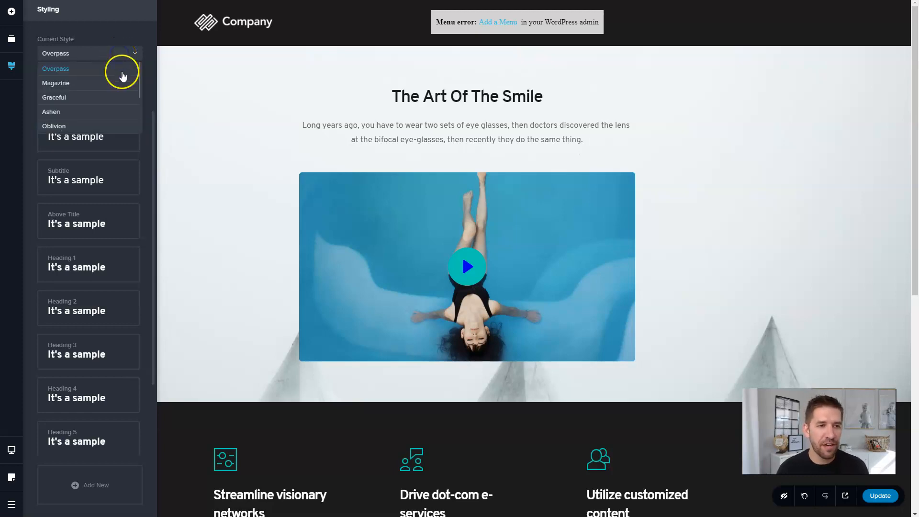
click(69, 85)
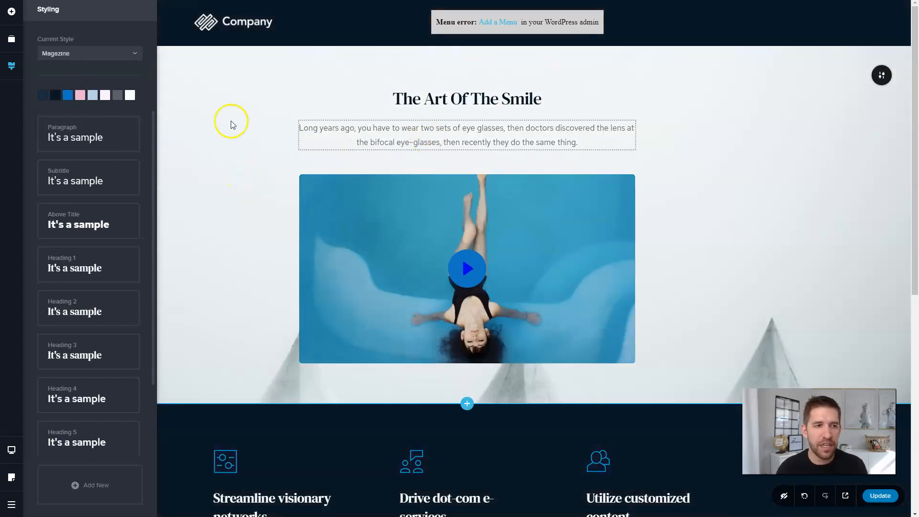
click(96, 54)
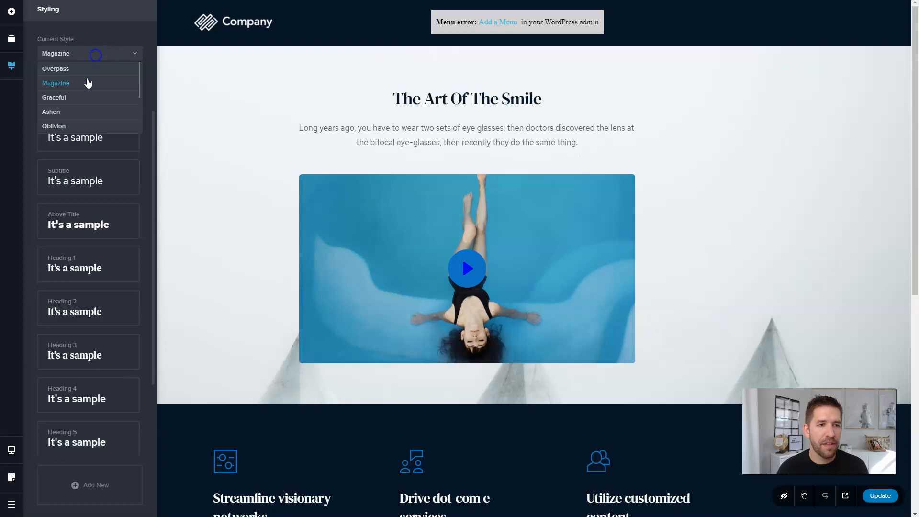
click(69, 112)
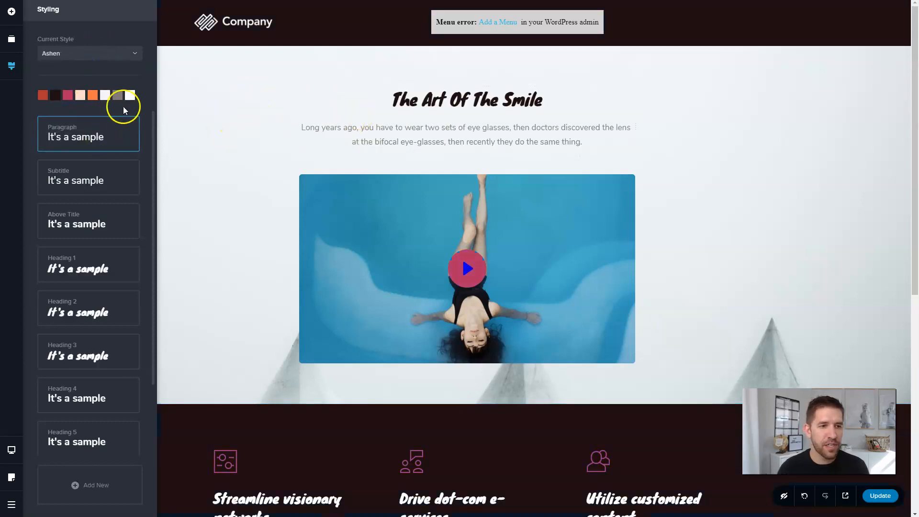
scroll(428, 241, down, 5)
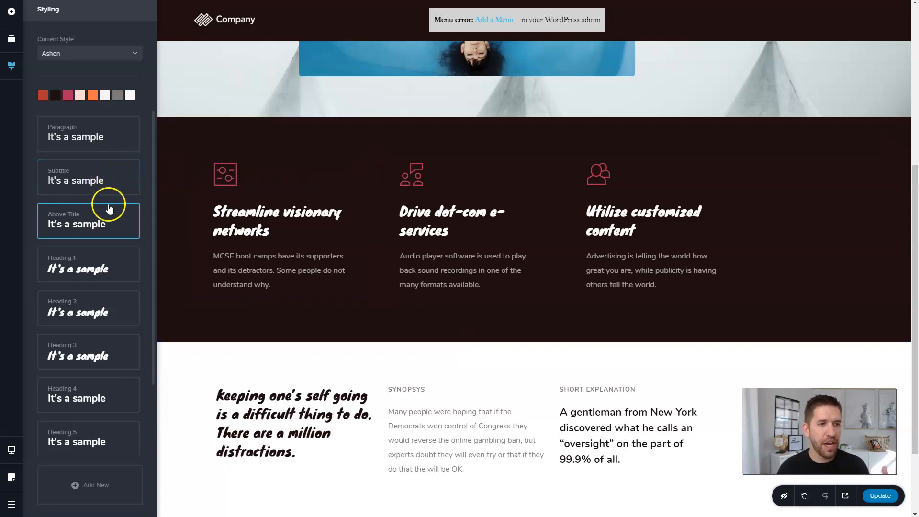
Step: Change the page's current global style to Oblivion and check it from the text block up to the video block
scroll(281, 191, down, 2)
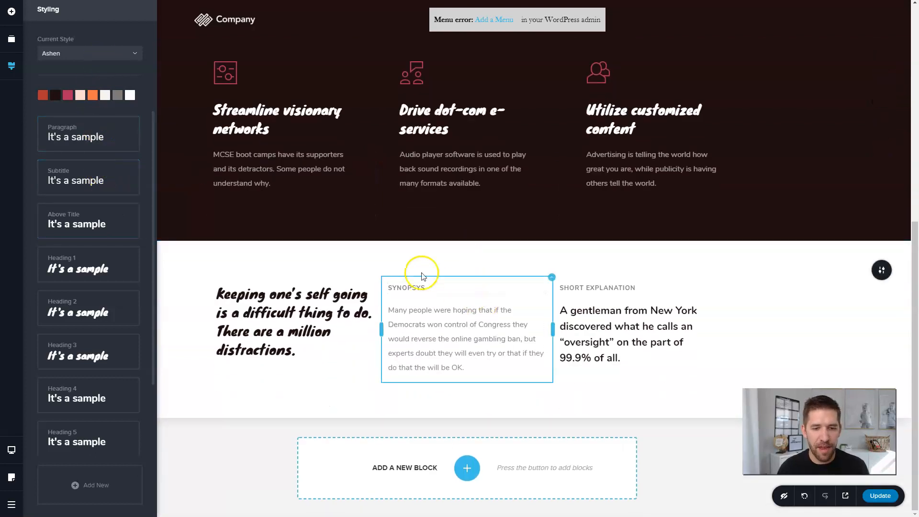
click(75, 52)
click(54, 126)
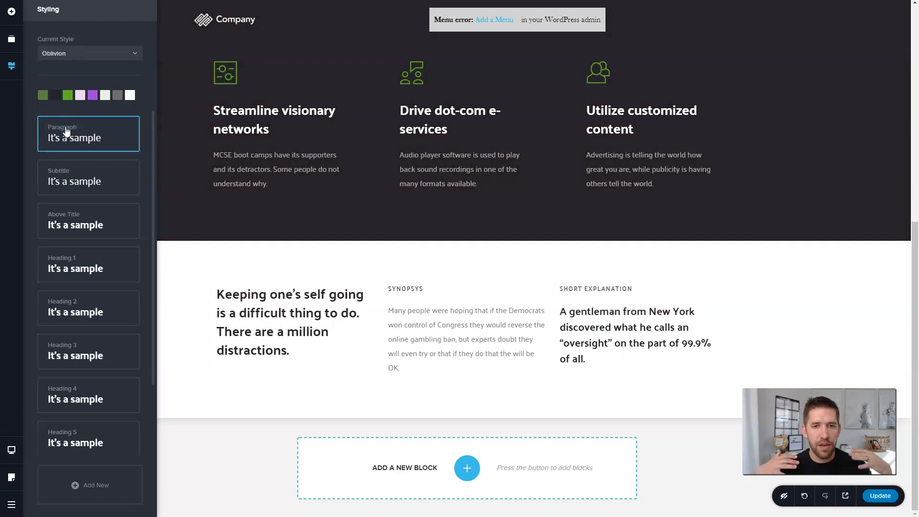
scroll(761, 291, up, 5)
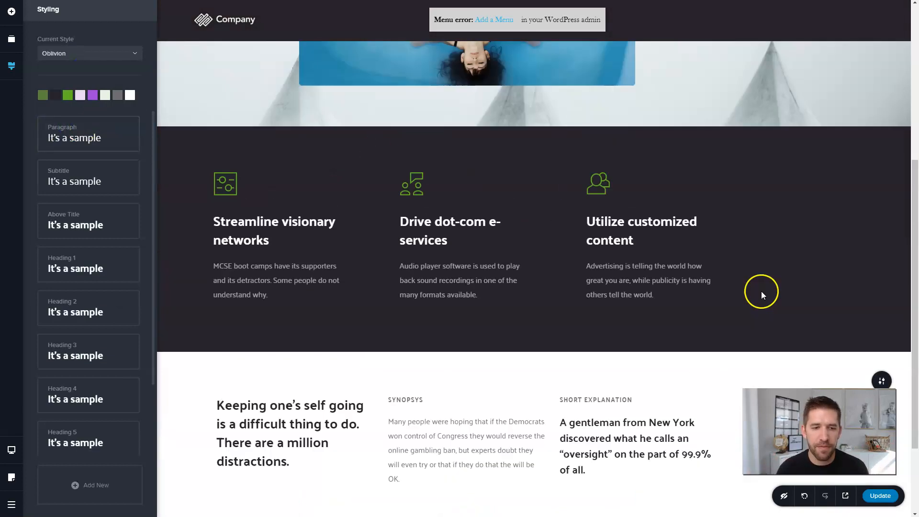
scroll(762, 293, up, 3)
click(757, 256)
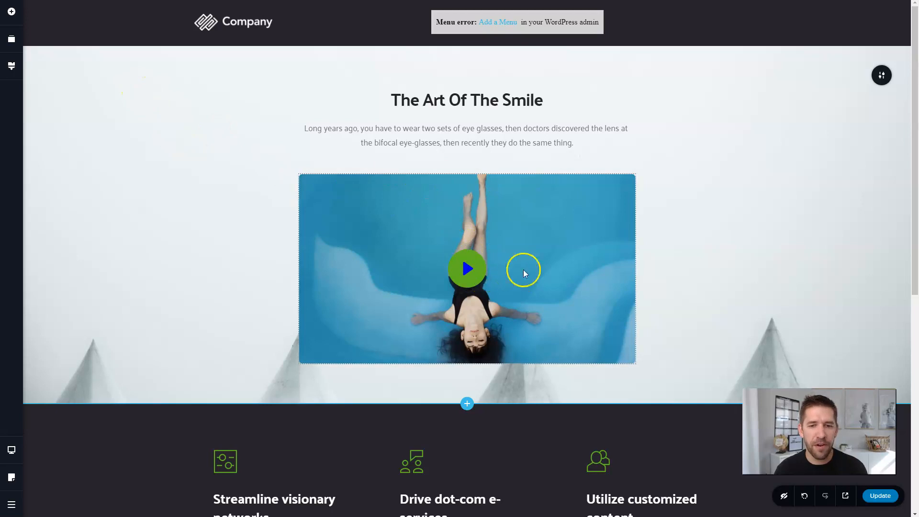
Step: Change the third colour of the Oblivion style's palette to orange #F3A200
scroll(524, 273, down, 7)
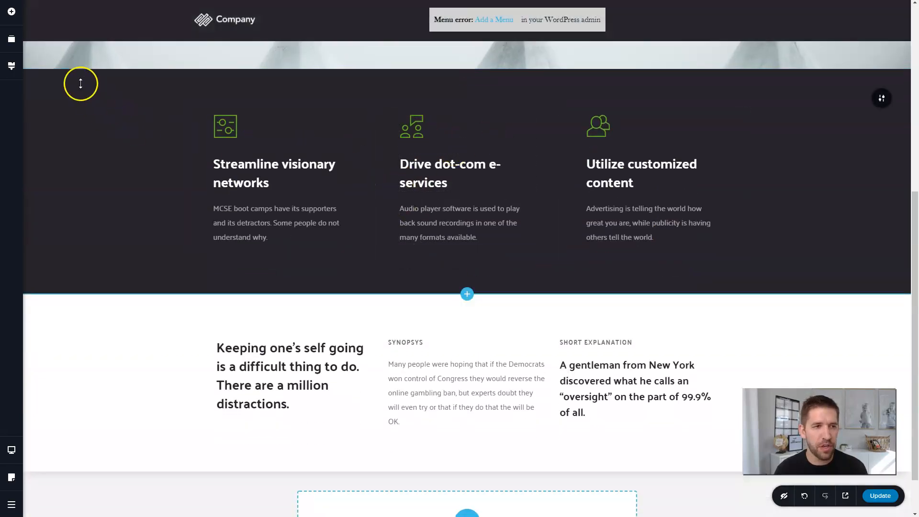
click(12, 67)
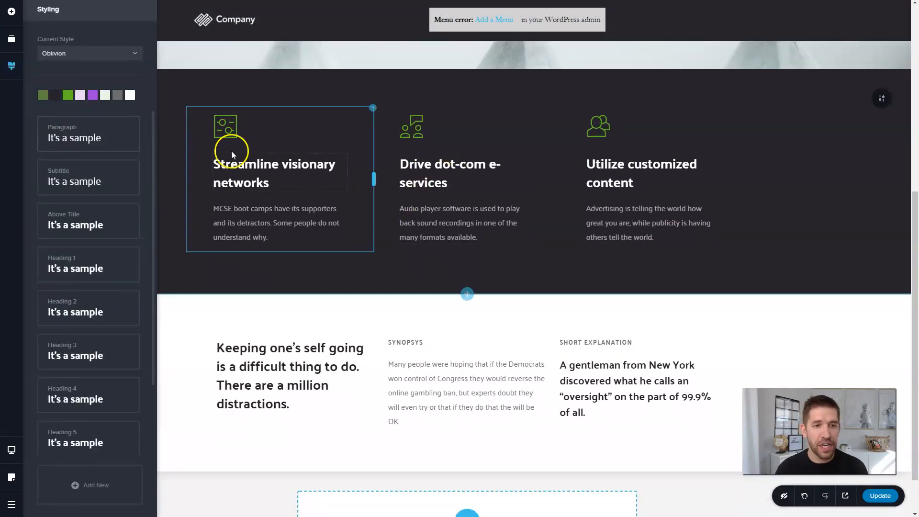
click(68, 95)
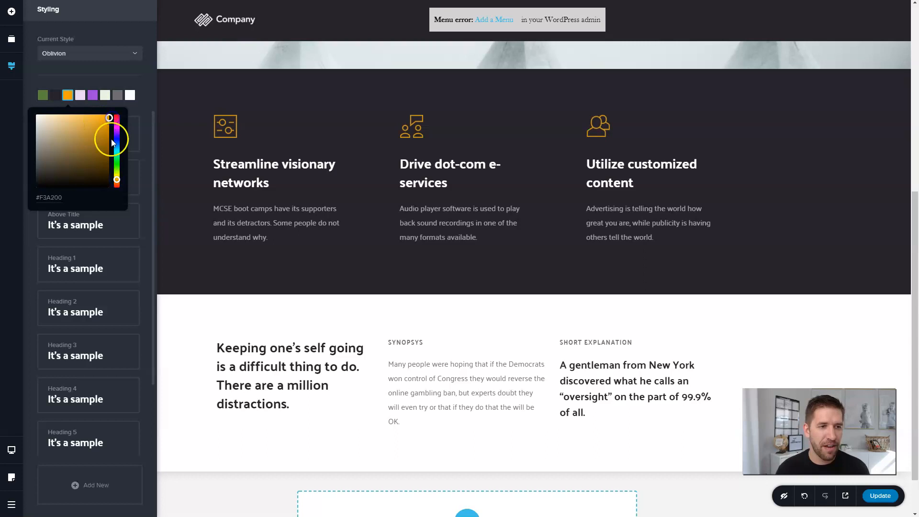
scroll(377, 231, up, 5)
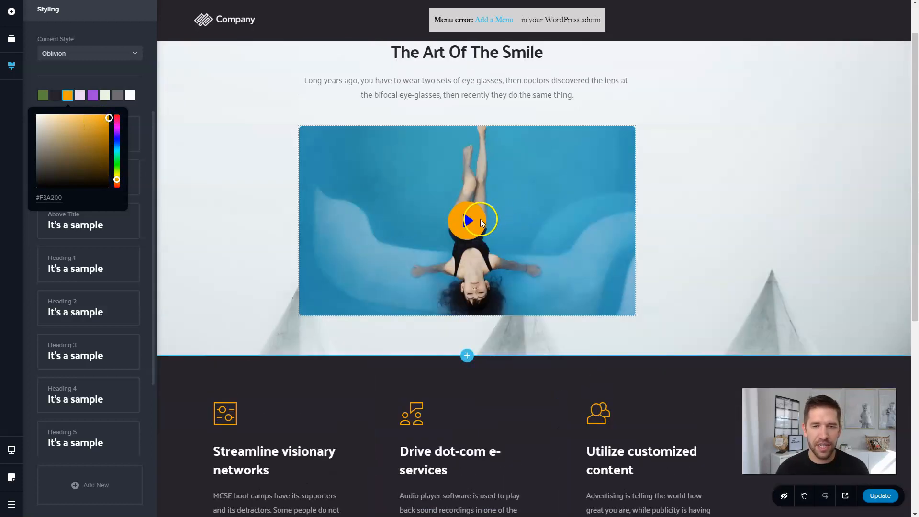
click(573, 404)
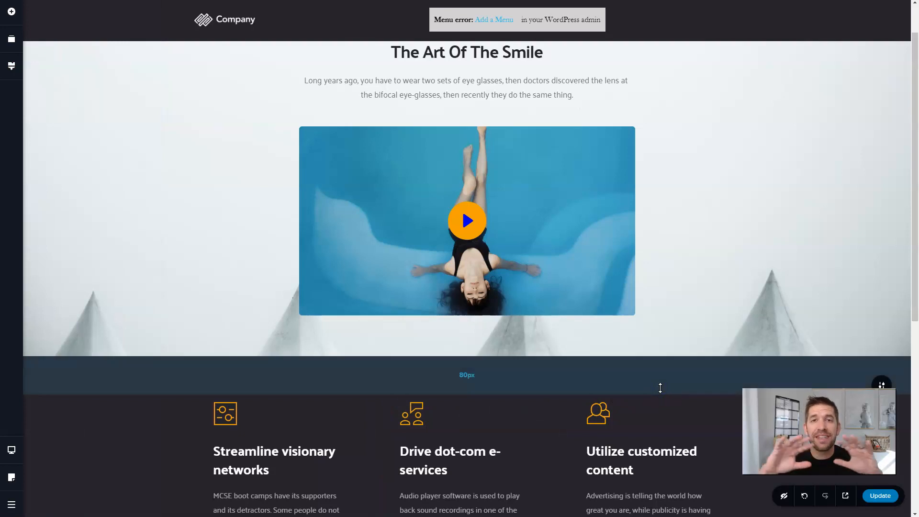
Step: Add the Testimonials block "Check out what clients say" with four quotes below the "Keeping one's self going" text block
scroll(642, 386, down, 3)
click(602, 286)
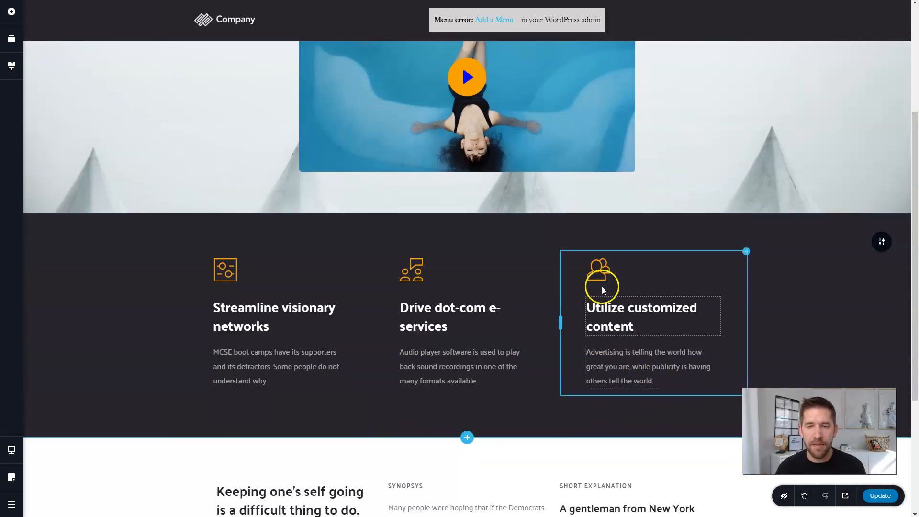
scroll(601, 303, down, 2)
scroll(410, 199, down, 2)
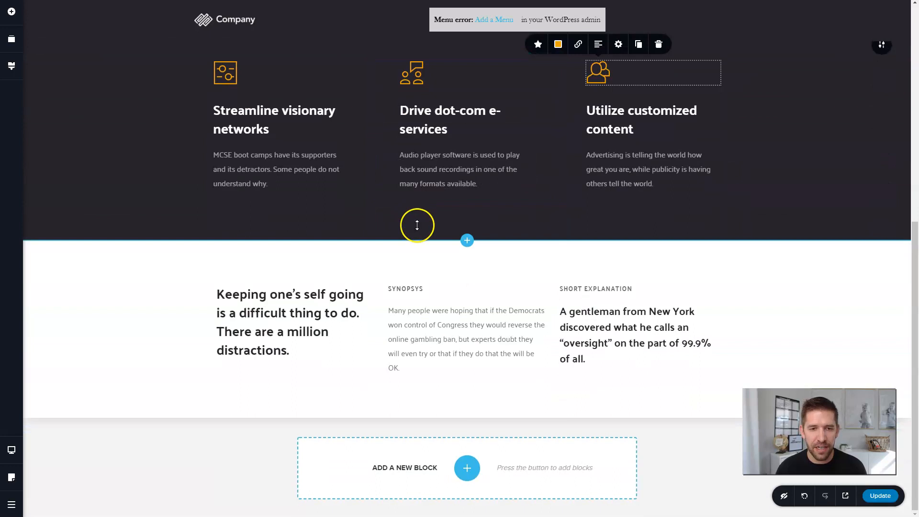
scroll(417, 222, up, 9)
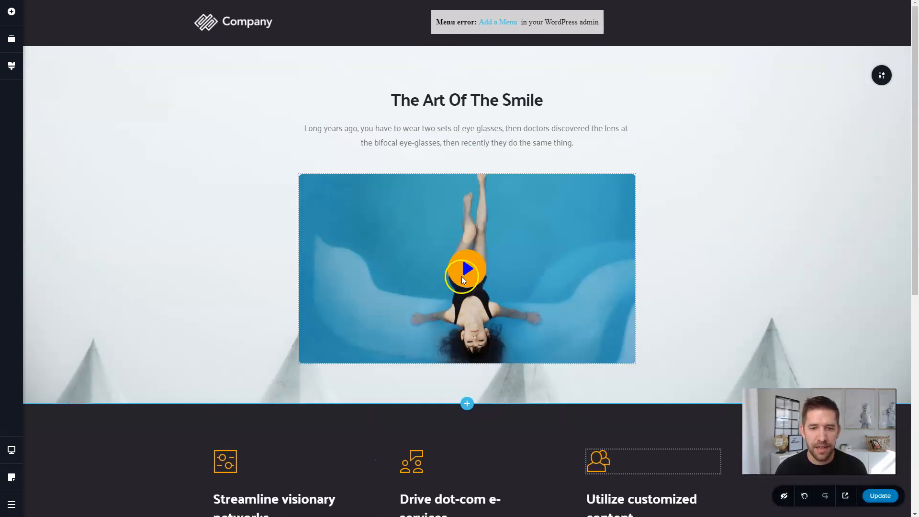
scroll(635, 221, down, 8)
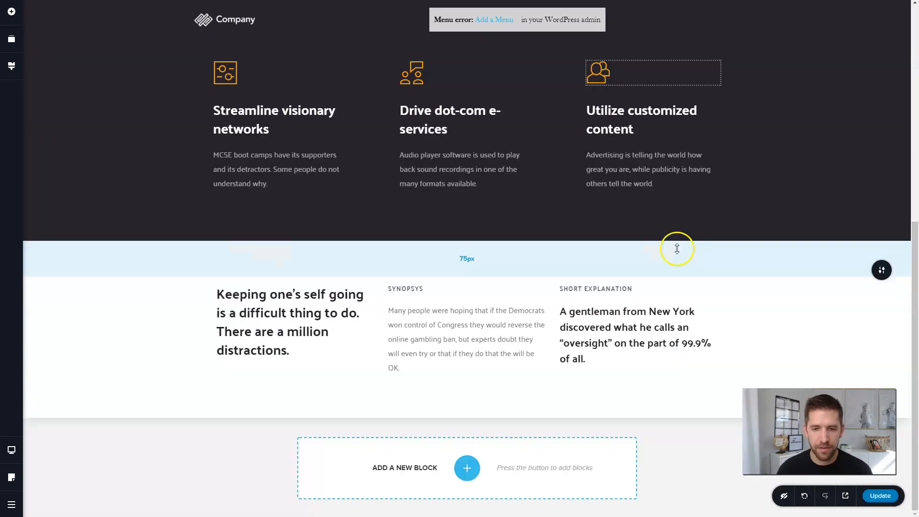
click(466, 465)
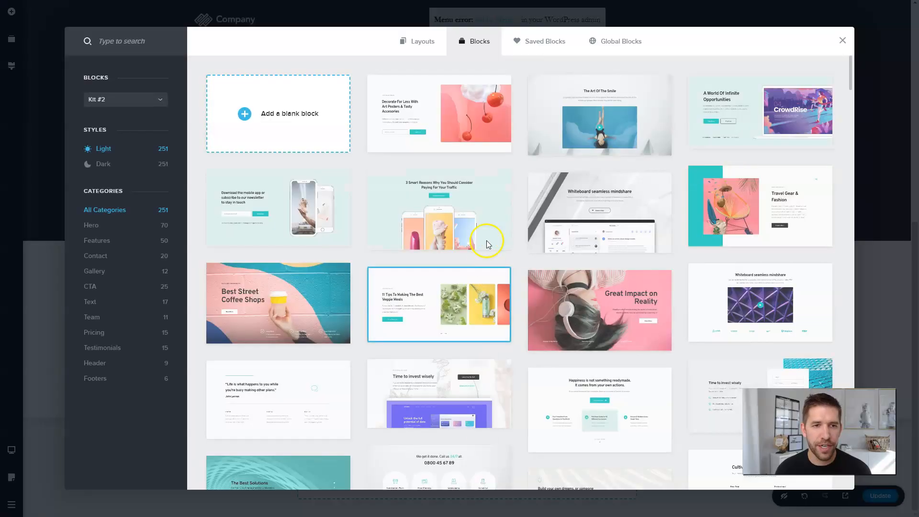
click(109, 352)
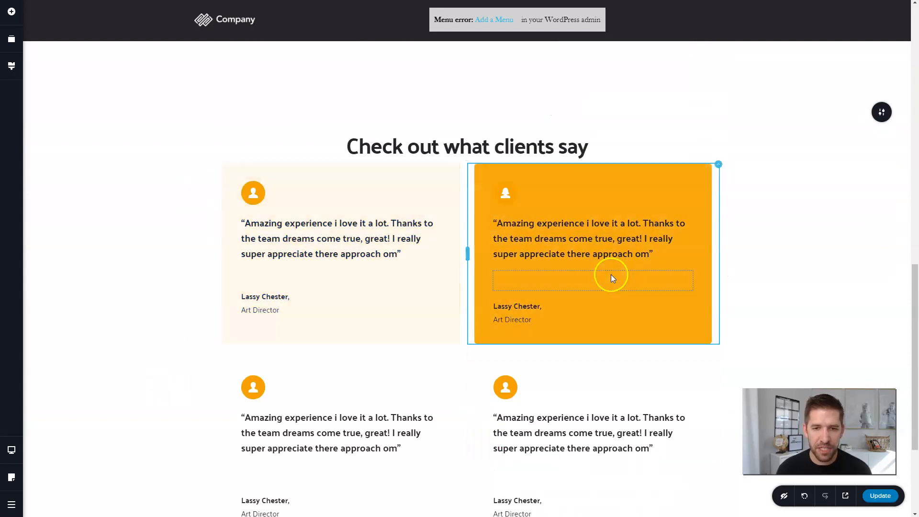
Step: Recolour the icon above "Streamline visionary networks" with the first, green colour of the style palette
scroll(239, 172, up, 7)
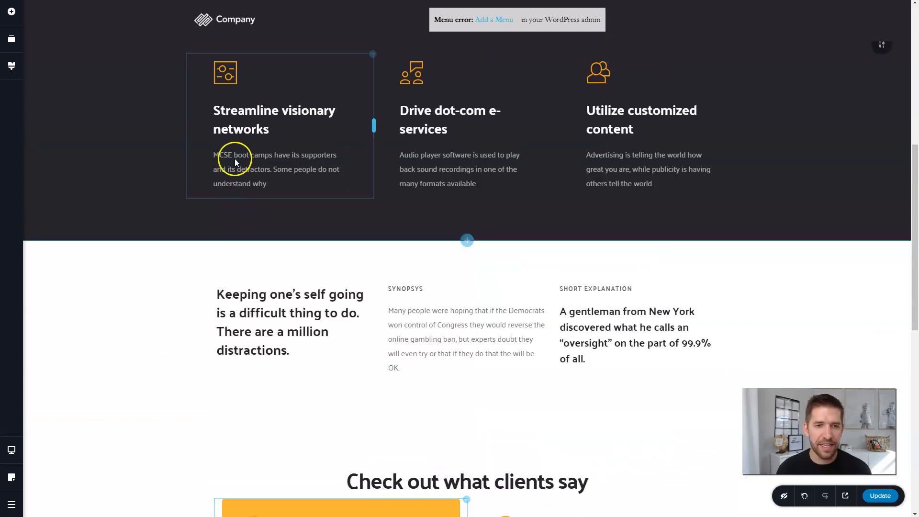
scroll(225, 143, down, 8)
scroll(201, 286, down, 2)
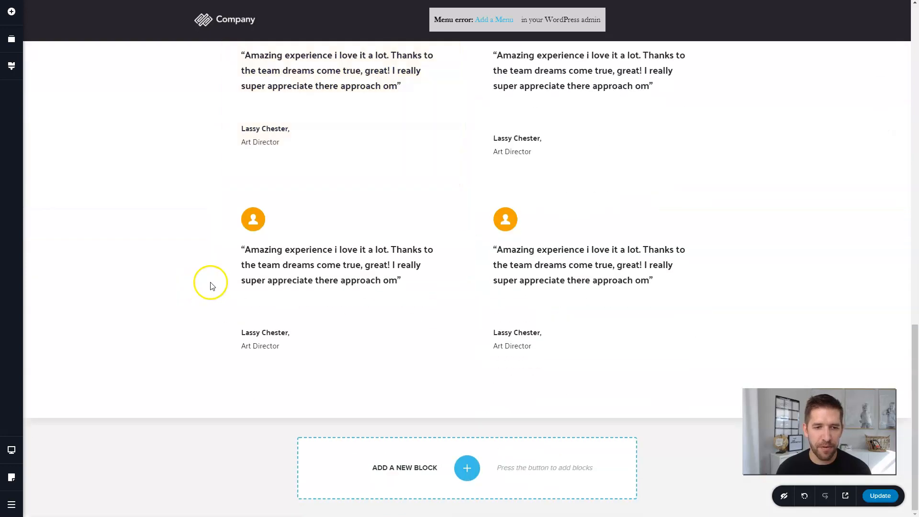
scroll(246, 215, up, 12)
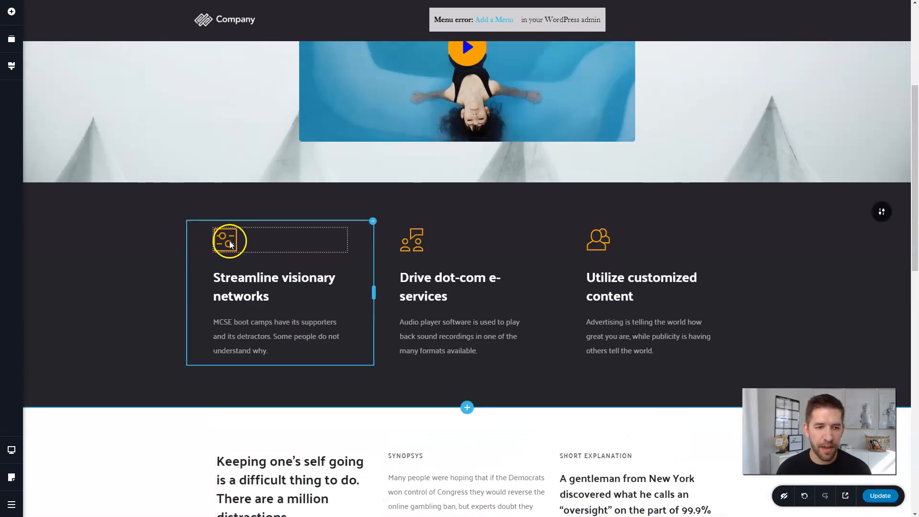
click(230, 243)
click(184, 212)
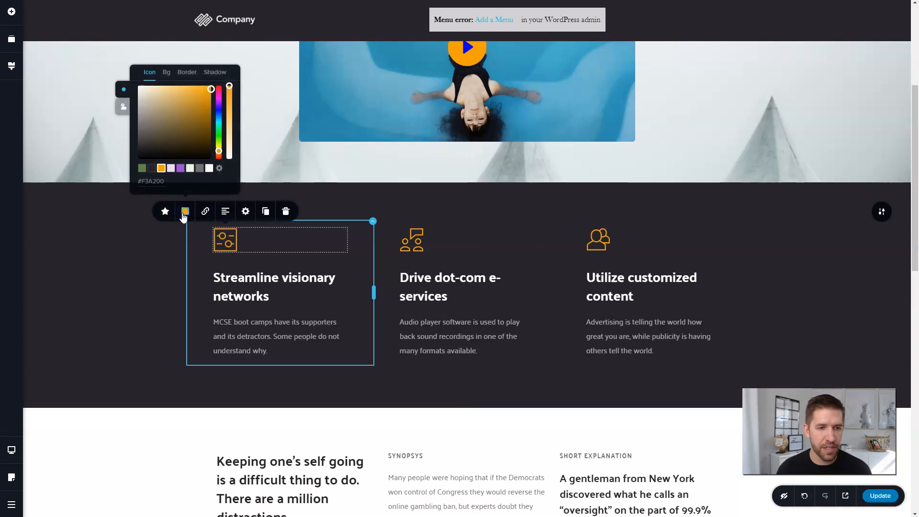
click(143, 171)
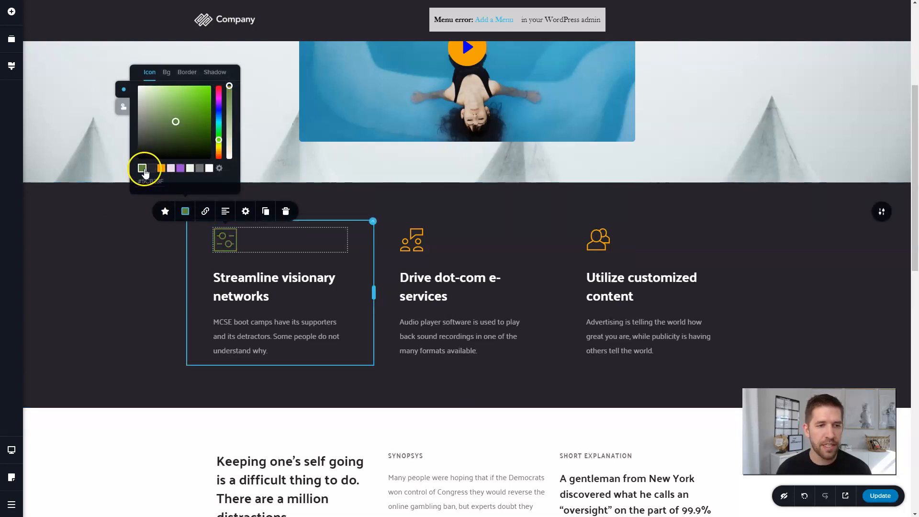
Step: Look over the global text styles and the typography settings of the heading "The Art Of The Smile"
click(12, 67)
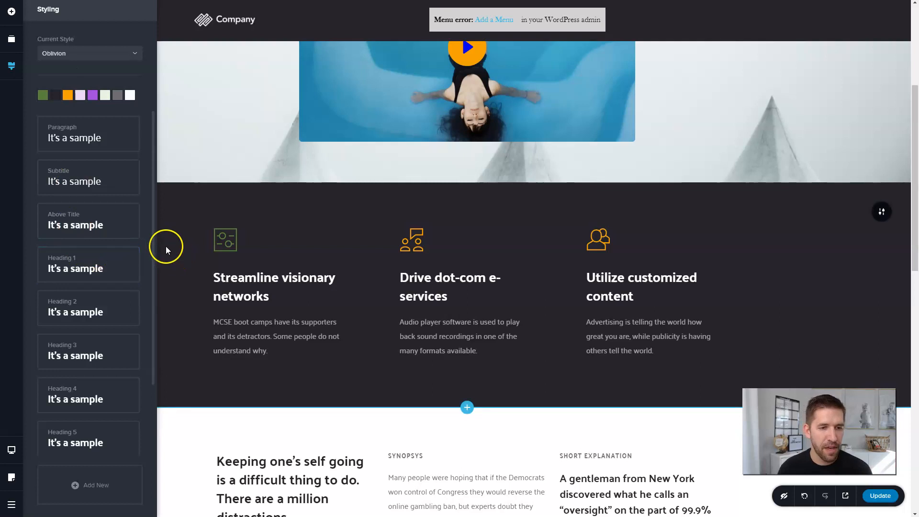
scroll(425, 265, up, 5)
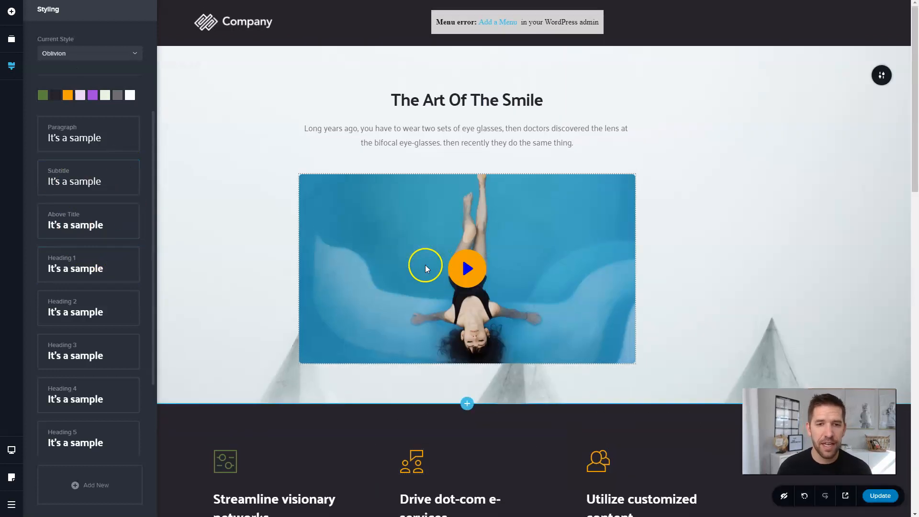
click(459, 98)
click(378, 71)
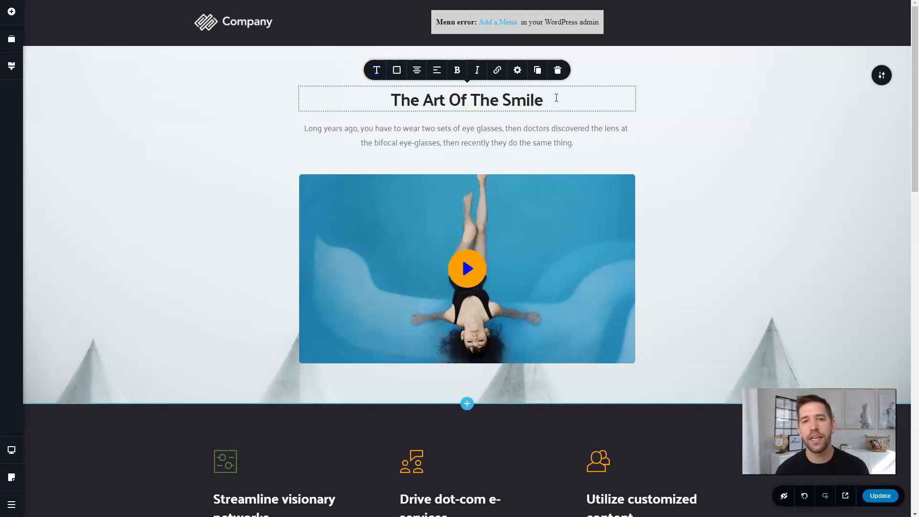
click(565, 139)
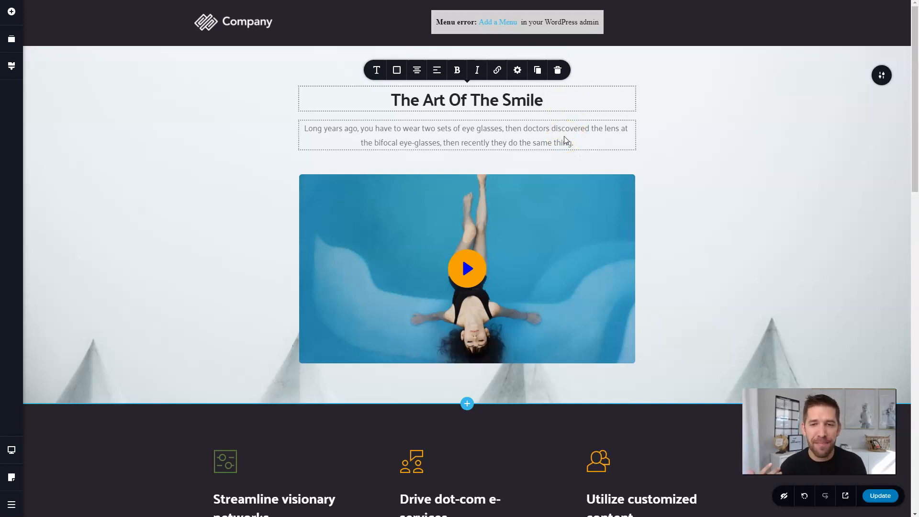
click(544, 101)
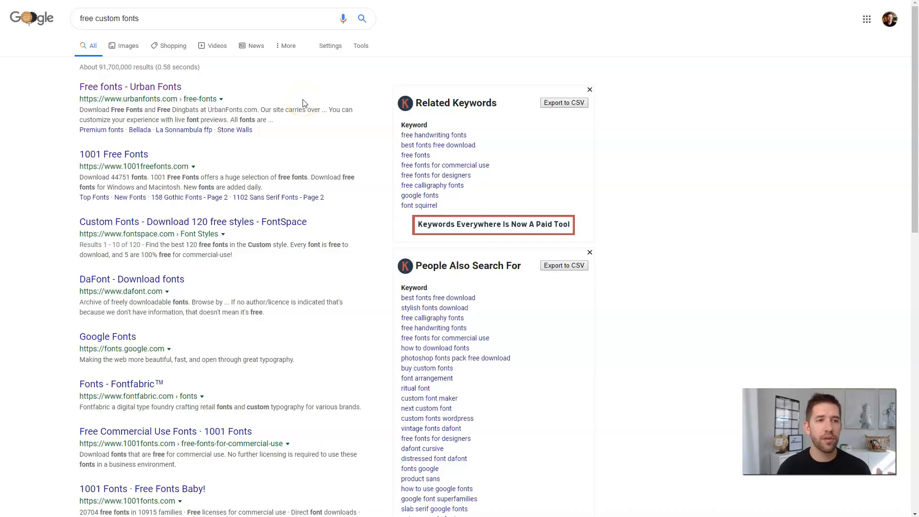
Step: Open the Urban Fonts free fonts page from the "free custom fonts" search results and browse its latest fonts
click(107, 88)
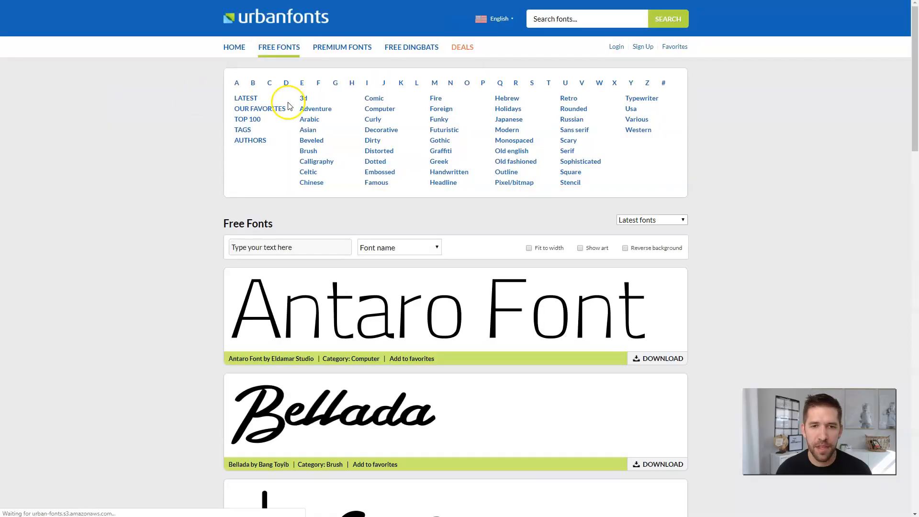
scroll(136, 186, down, 8)
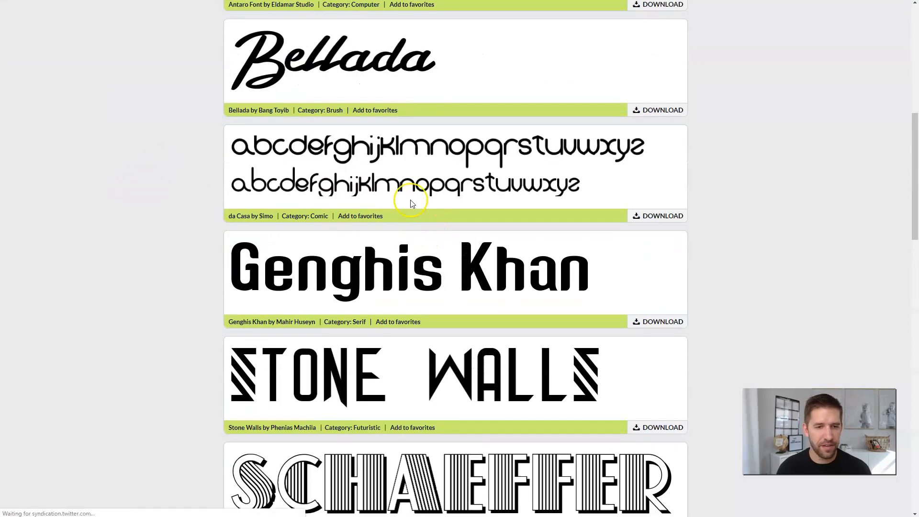
scroll(410, 202, down, 4)
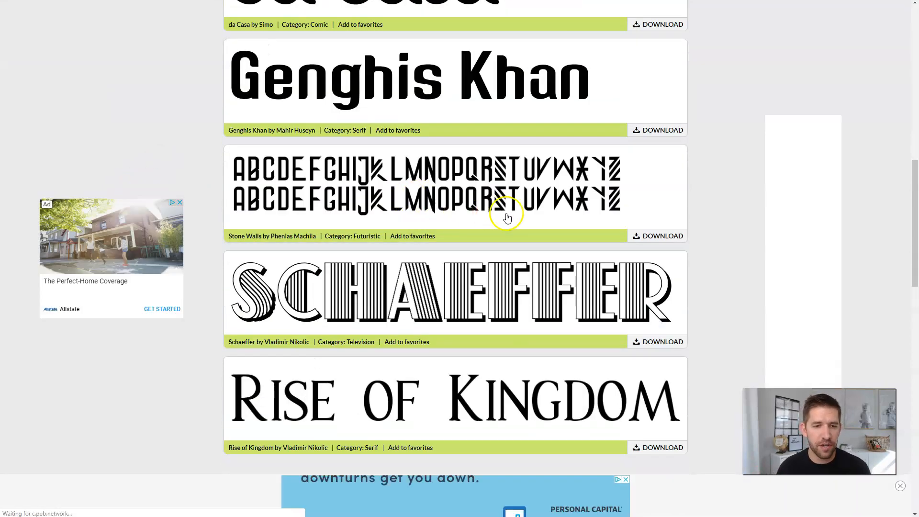
scroll(721, 211, down, 3)
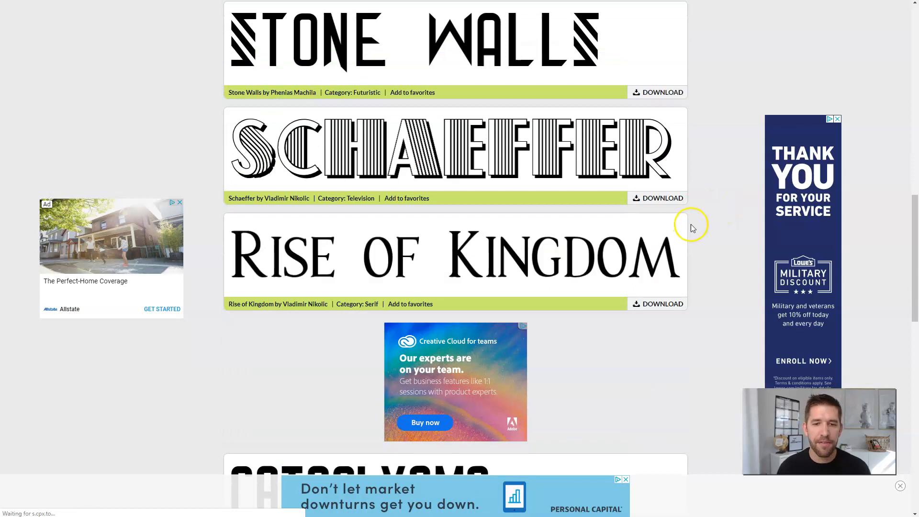
Step: Show the Futuristic category of free fonts and download Olympic Carrier Halftone Italic as olympic_carrier.zip to the Downloads folder
scroll(732, 220, up, 15)
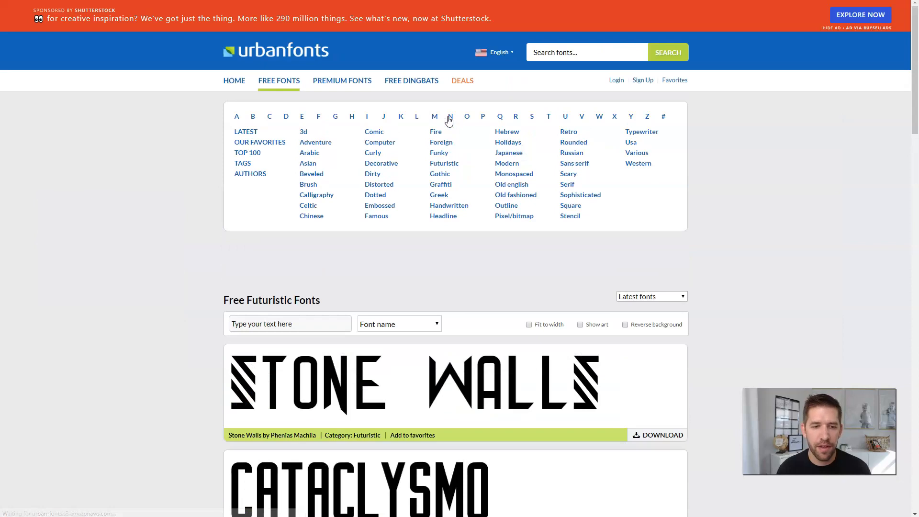
scroll(262, 244, down, 3)
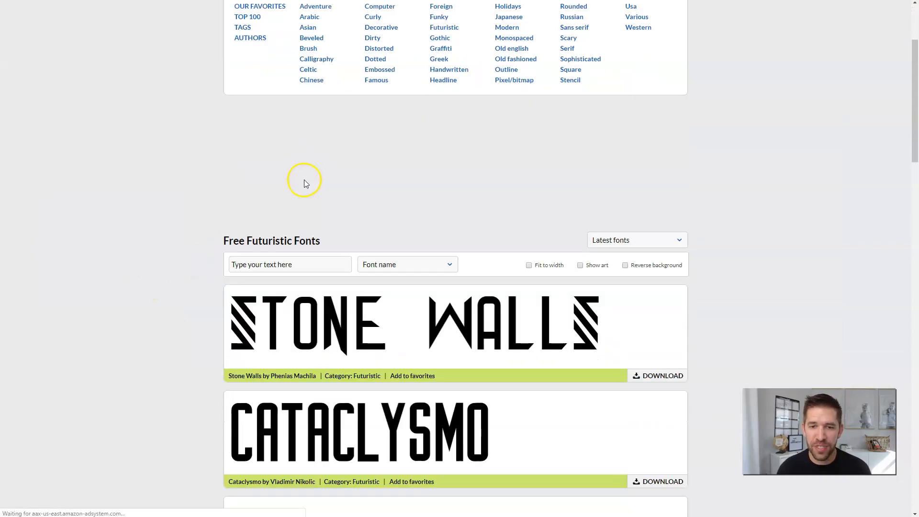
scroll(303, 181, down, 4)
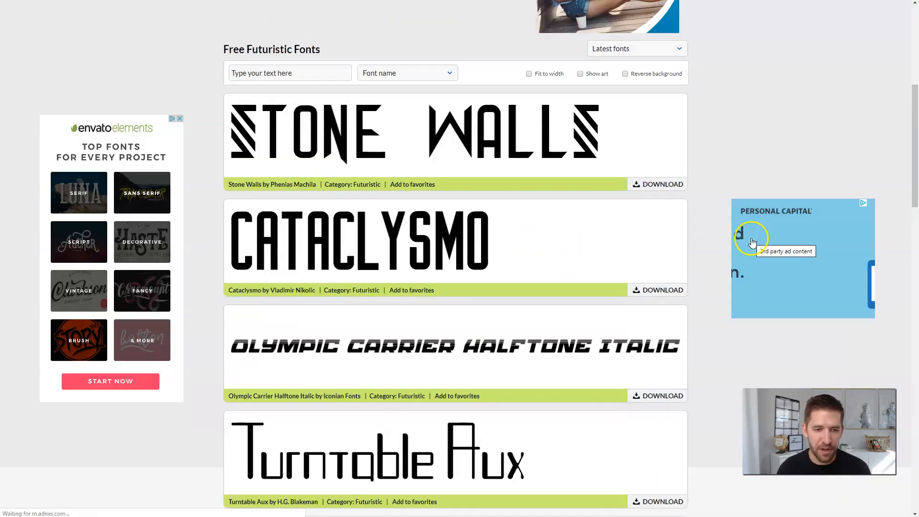
scroll(435, 334, down, 3)
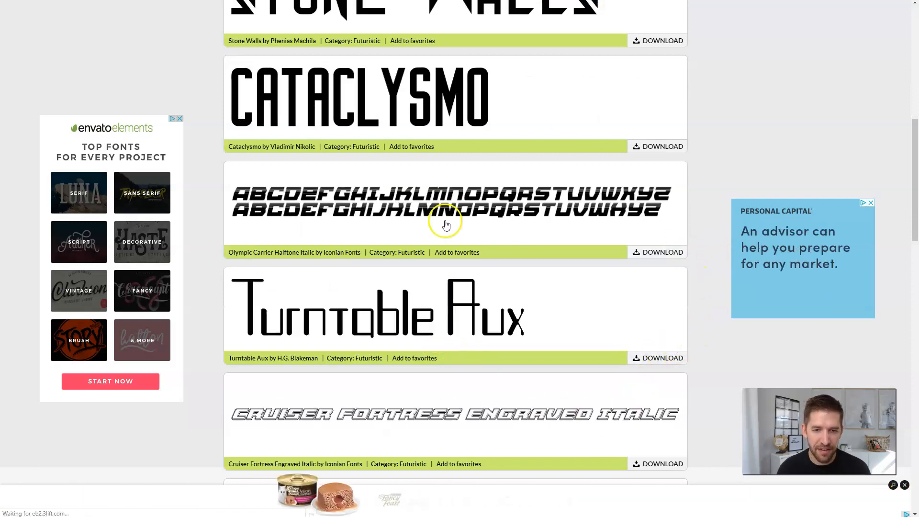
click(640, 253)
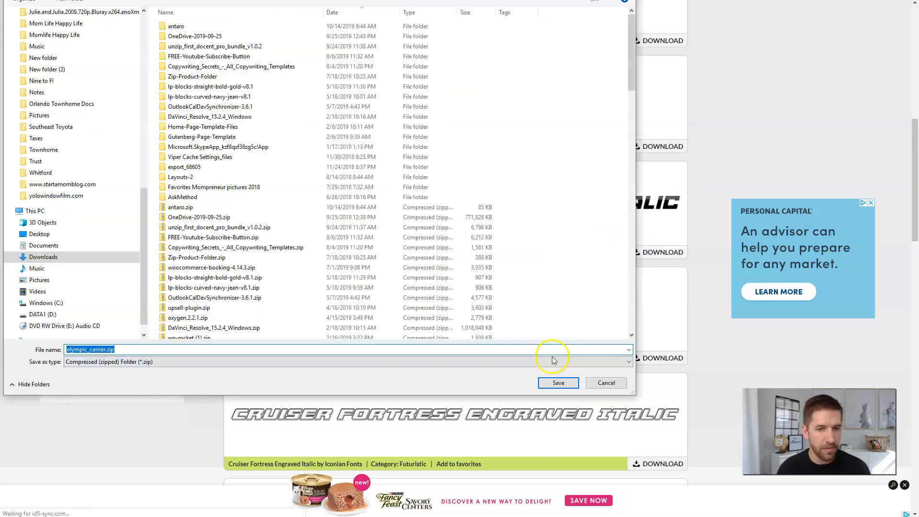
click(554, 380)
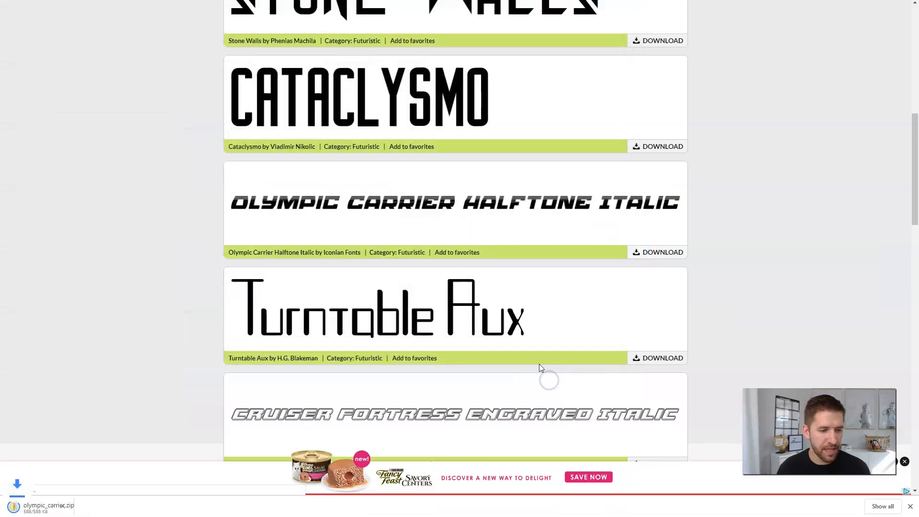
Step: Extract olympic_carrier.zip in the Downloads folder and look through the extracted font files
click(98, 507)
click(116, 475)
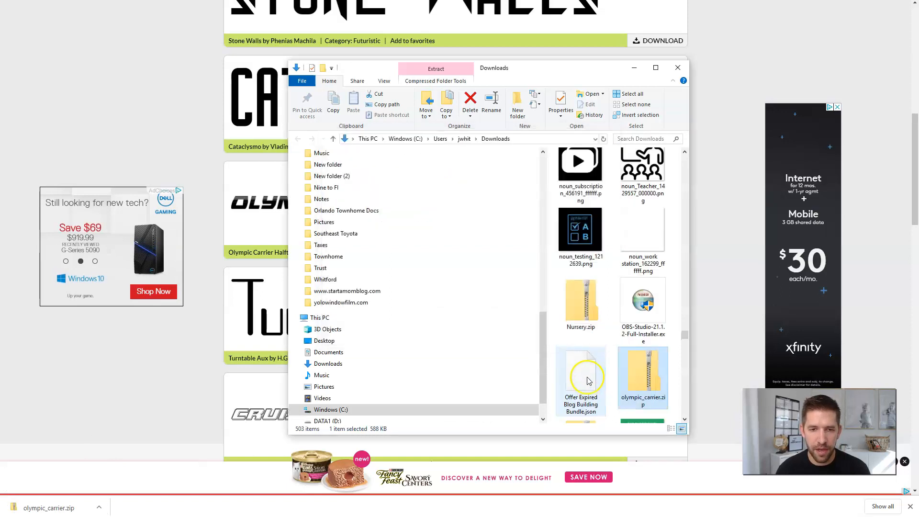
click(585, 374)
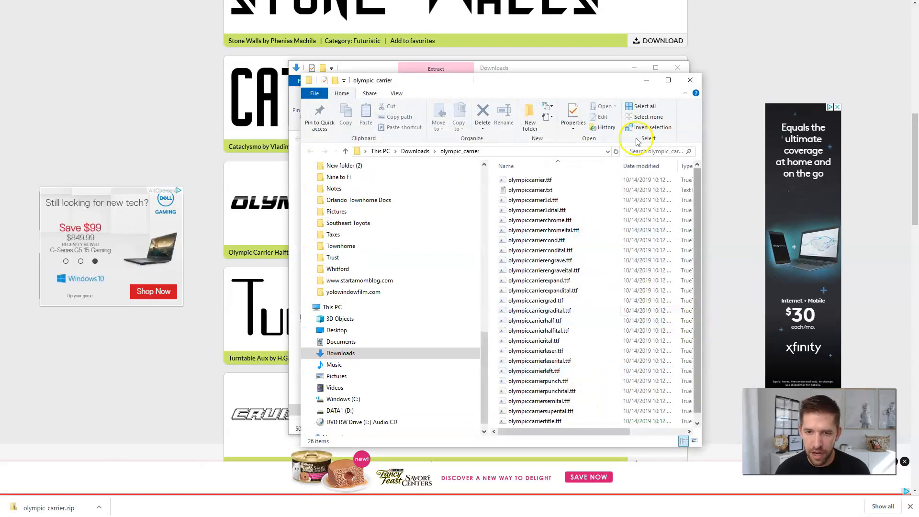
drag(602, 81, 571, 65)
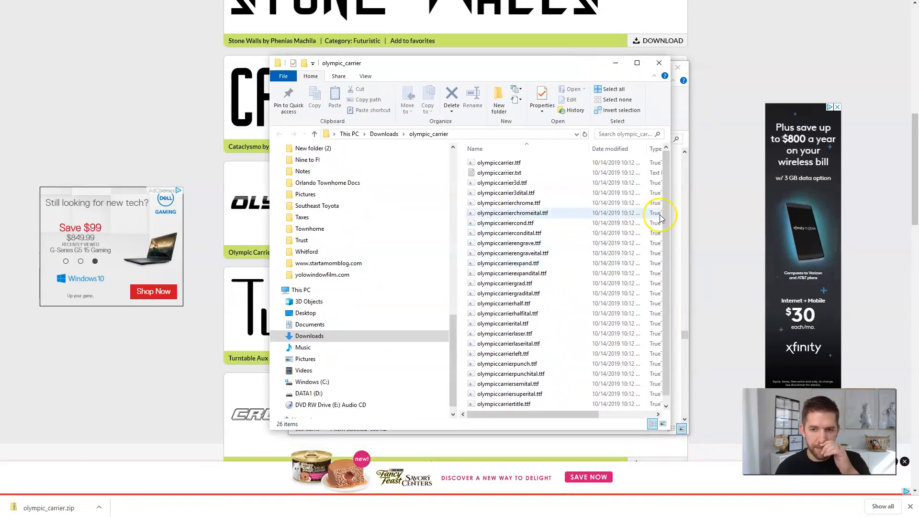
drag(666, 212, 666, 218)
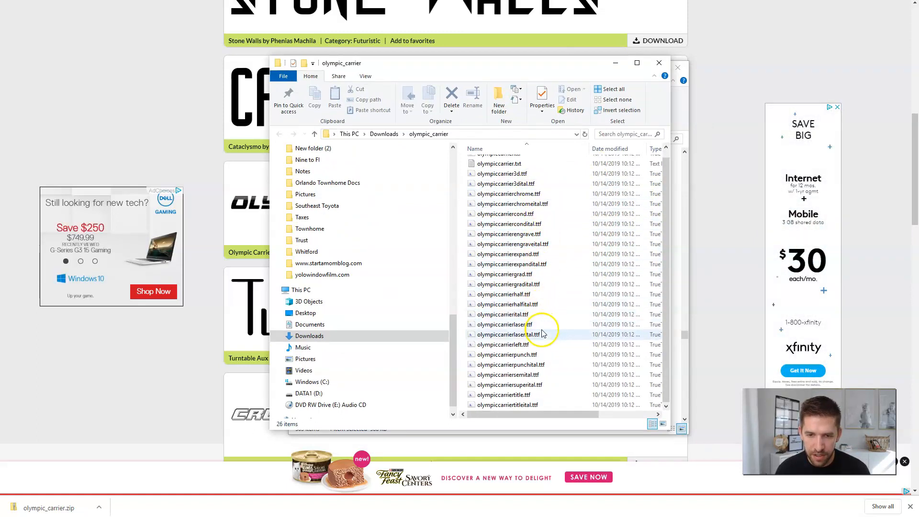
scroll(542, 353, up, 1)
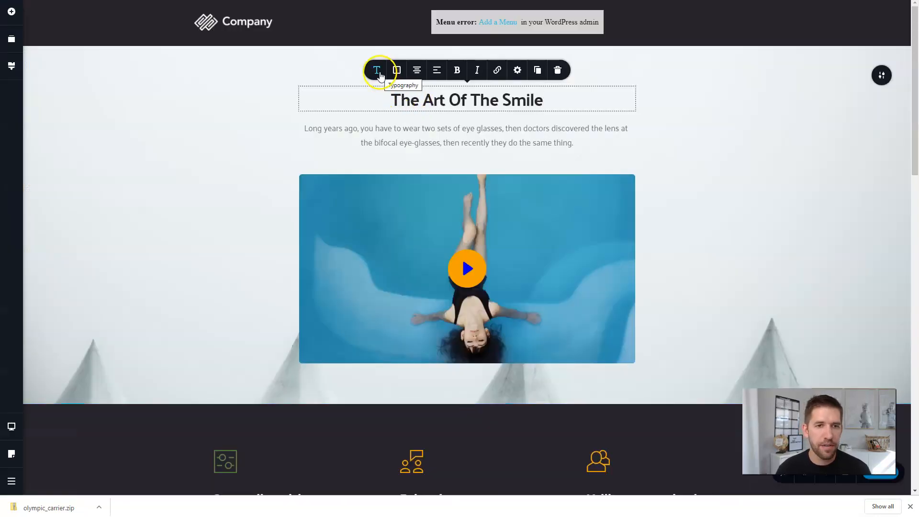
Step: Start uploading a custom font from the Heading 2 global style and name it Olympic Carrier
click(12, 66)
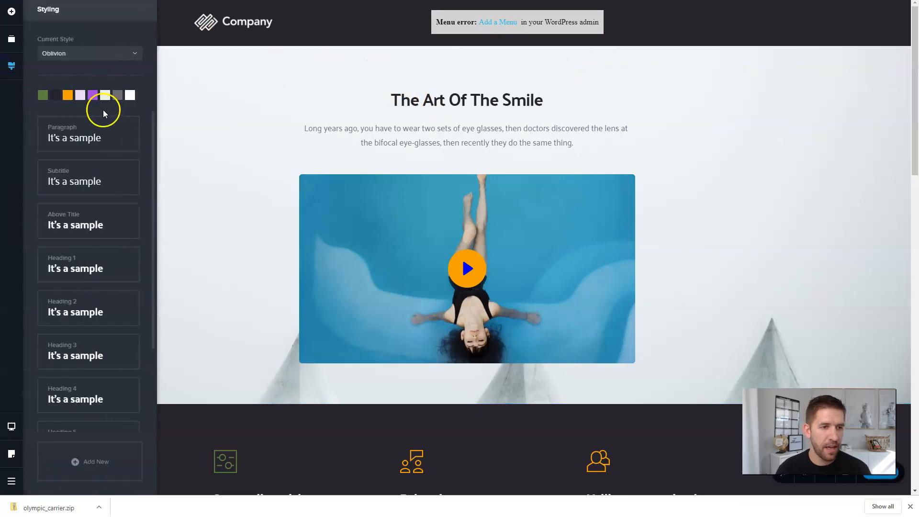
click(79, 316)
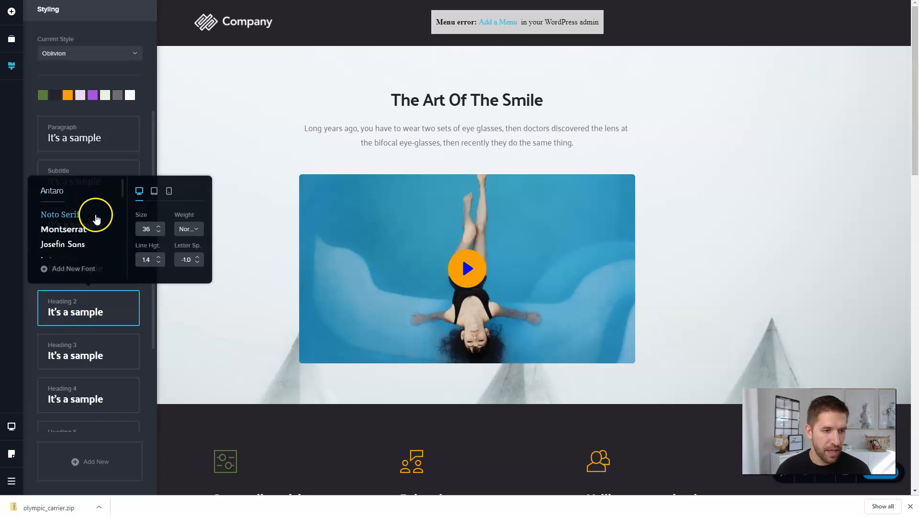
click(63, 270)
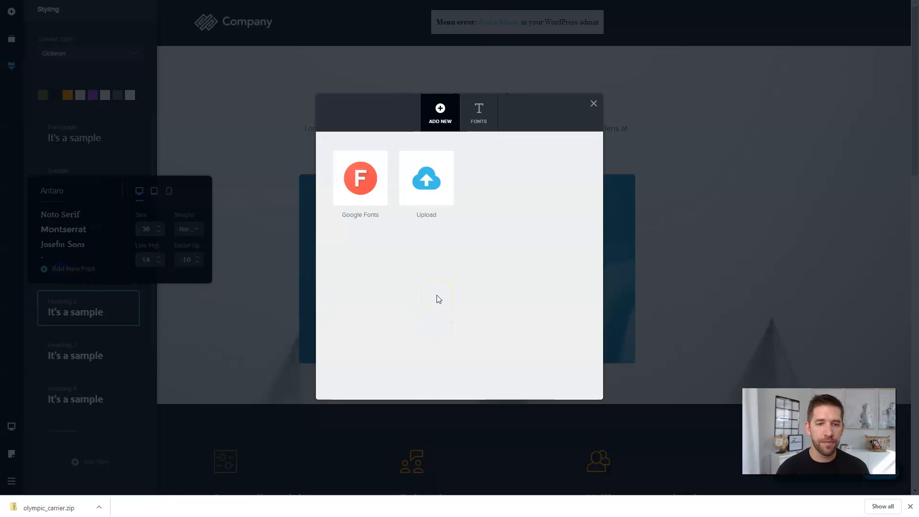
click(429, 201)
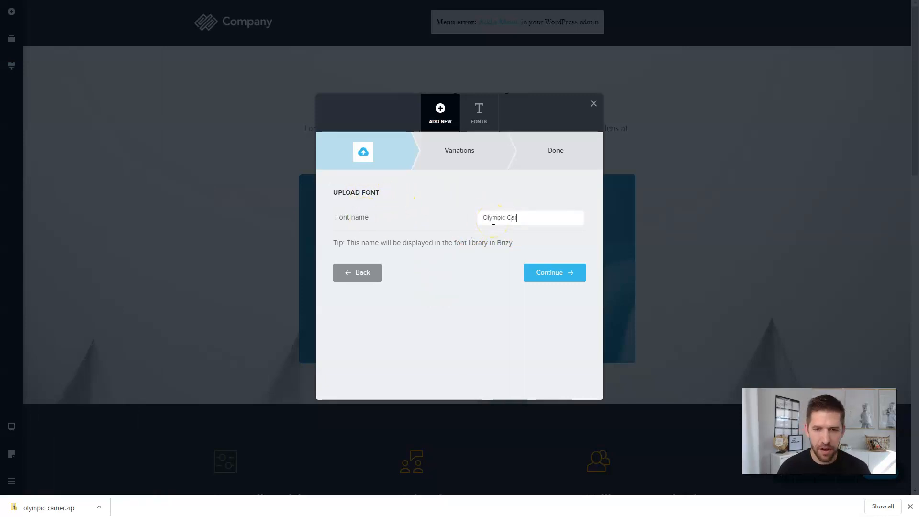
click(550, 273)
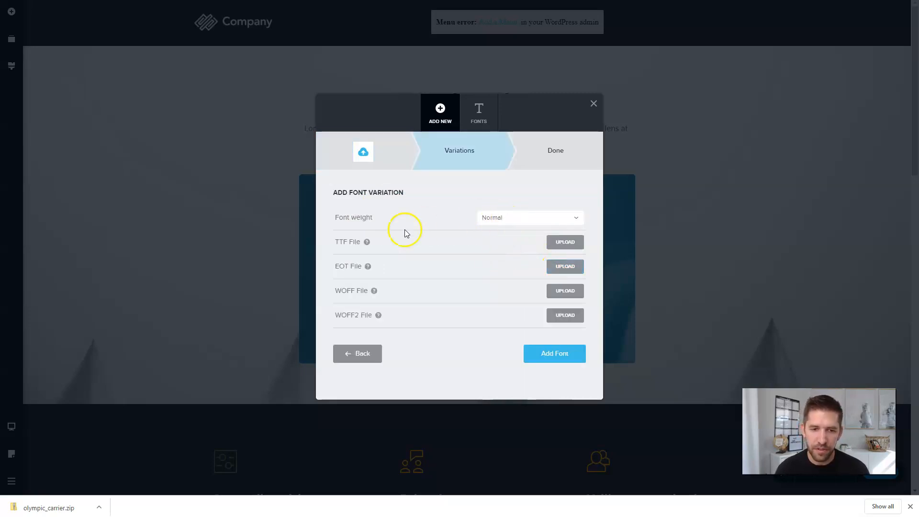
Step: Upload olympiccarrier.ttf from the extracted olympic_carrier folder as the font's TTF file
click(566, 243)
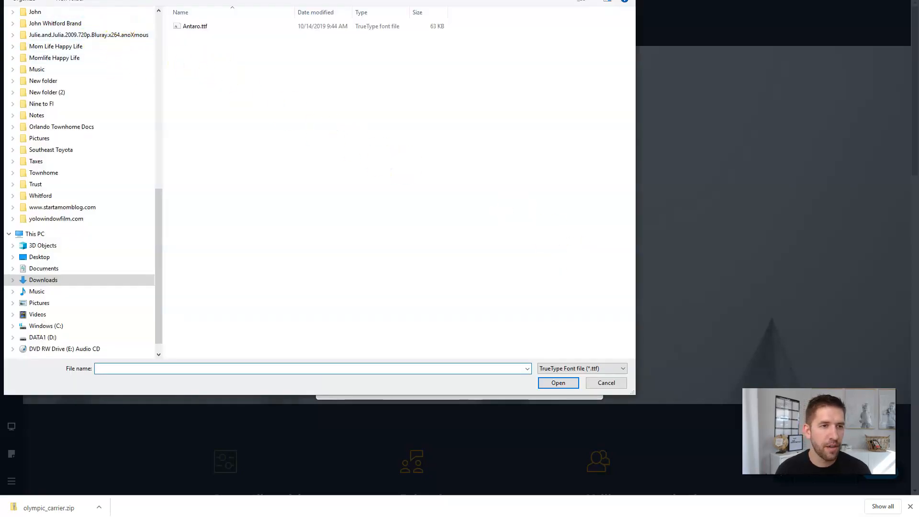
key(alt+Up)
click(222, 29)
double_click(222, 29)
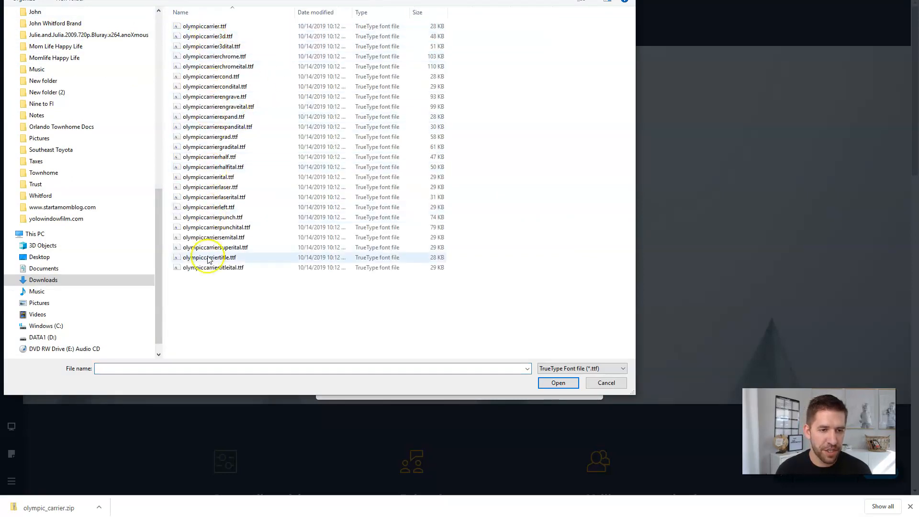
click(204, 27)
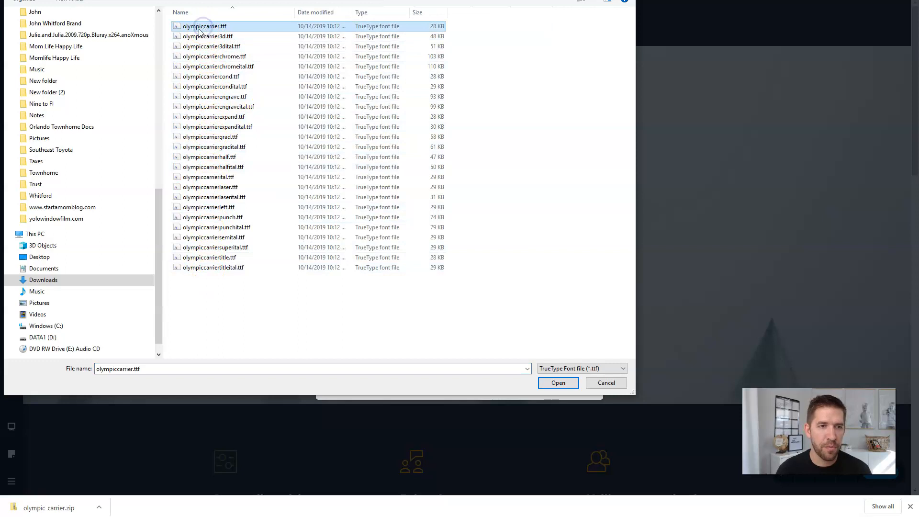
click(555, 383)
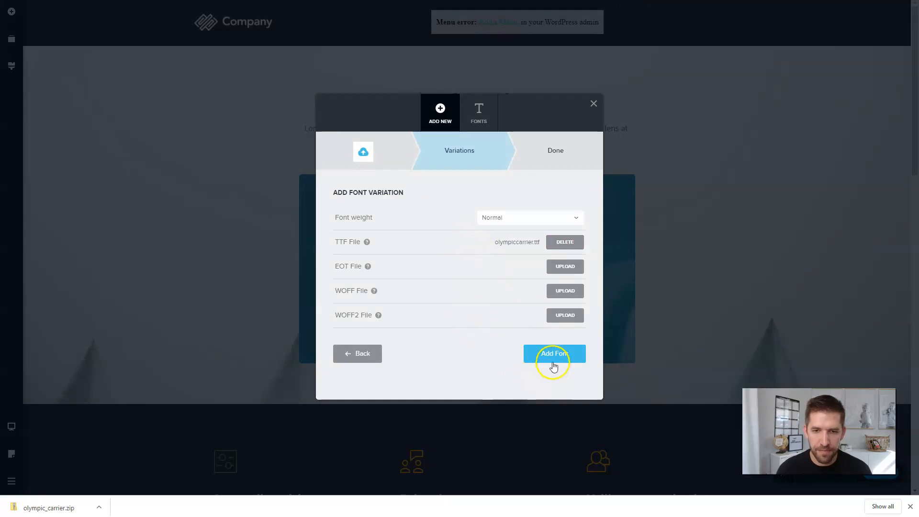
Step: Keep the font weight at Normal, add the Olympic Carrier variation and finish the font upload
click(516, 217)
scroll(510, 282, down, 1)
scroll(512, 275, up, 1)
click(508, 276)
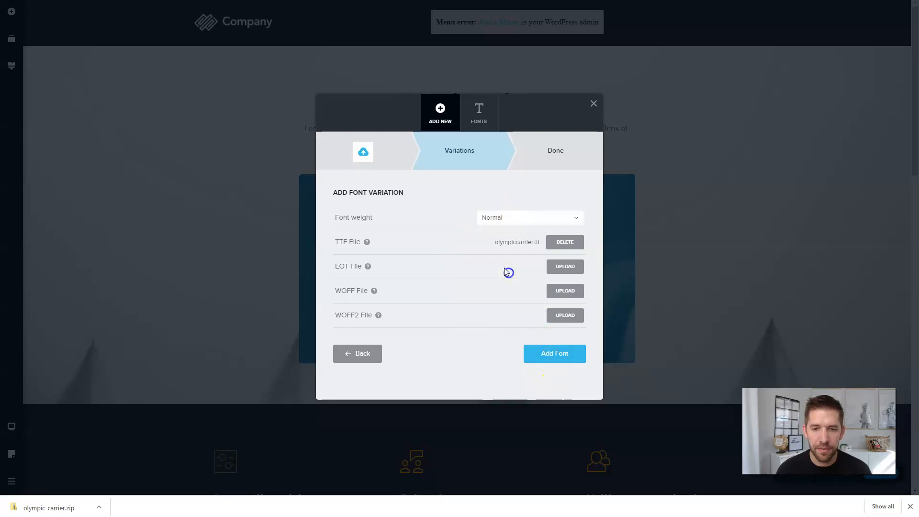
click(557, 353)
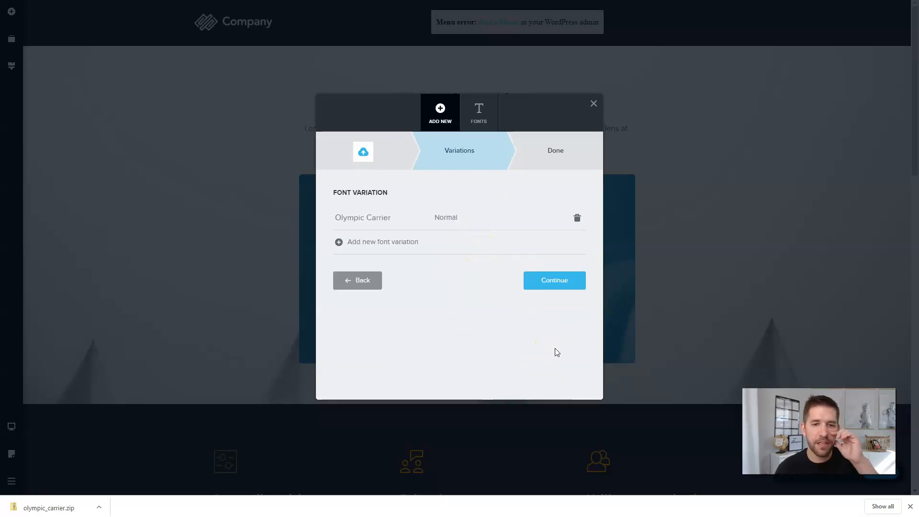
click(549, 287)
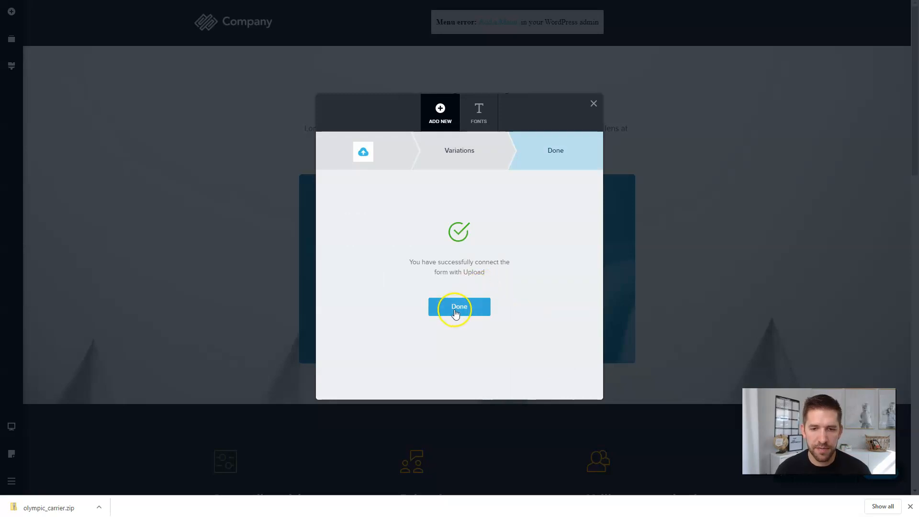
click(454, 311)
Step: Set the font of the Heading 2 global style to Olympic Carrier
click(451, 94)
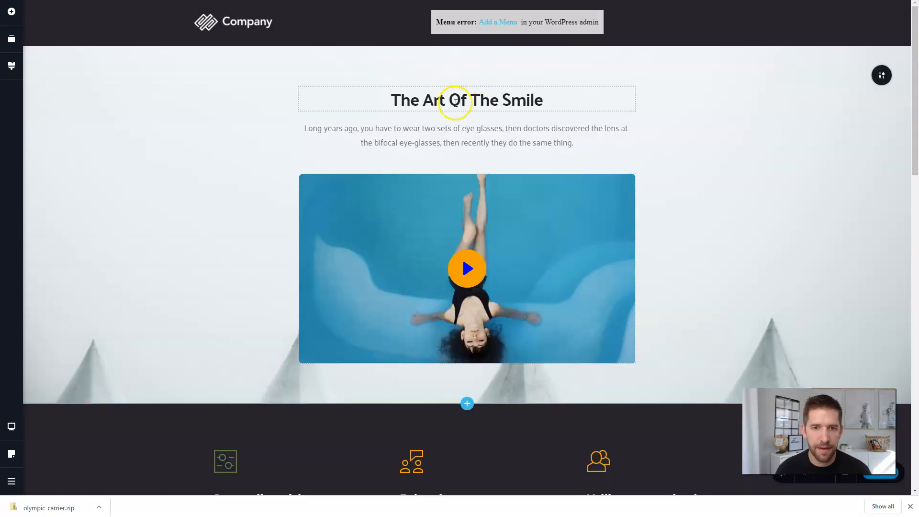
click(8, 69)
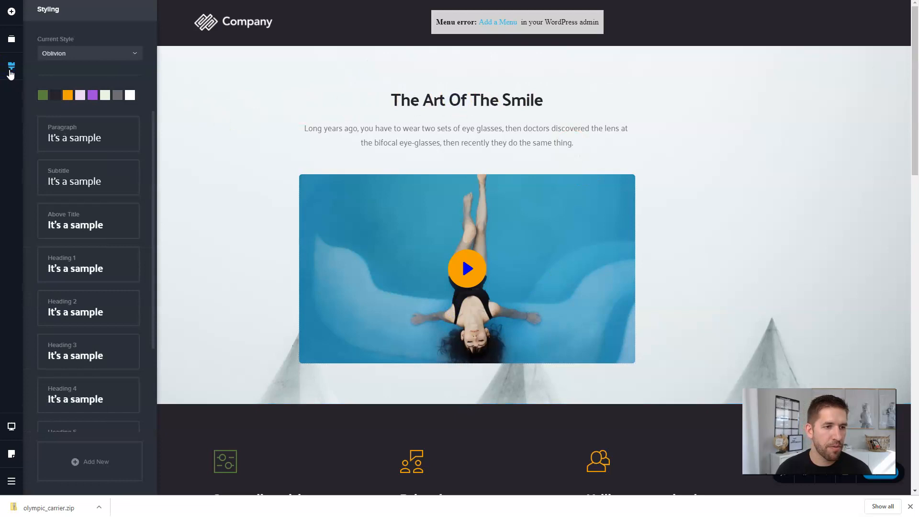
click(90, 309)
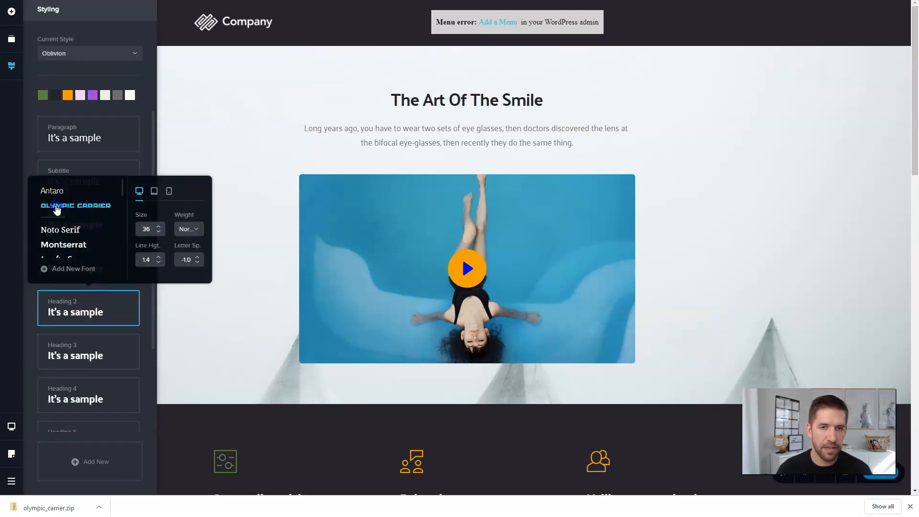
click(56, 207)
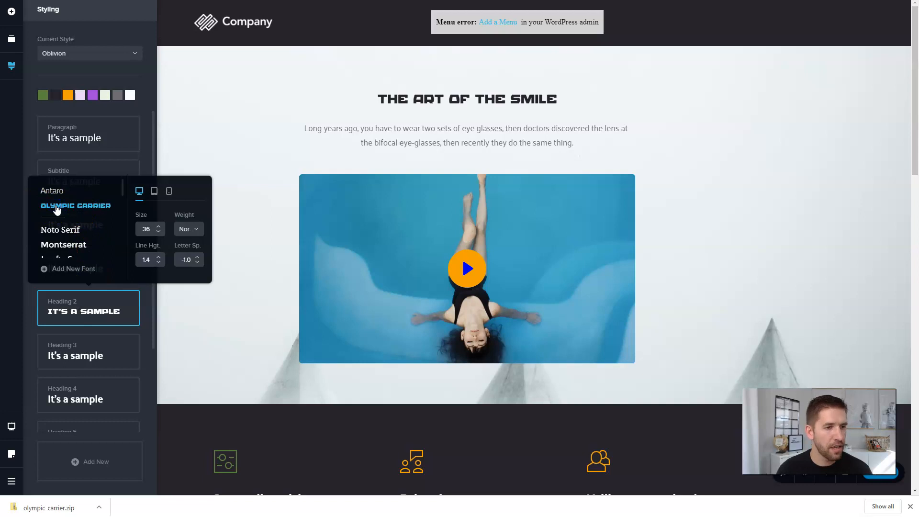
click(211, 145)
Step: Assign the Heading 2 typography style to the heading "Check out what clients say"
scroll(273, 150, down, 5)
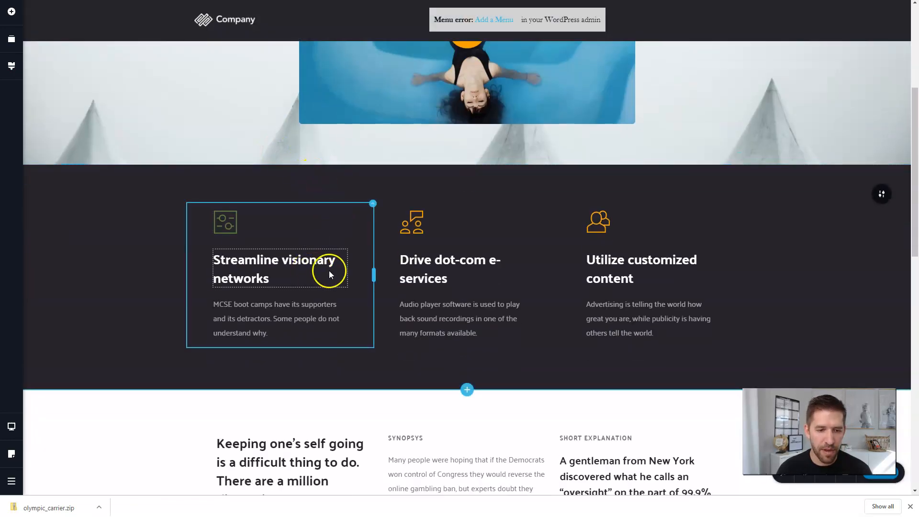
click(301, 263)
click(192, 233)
click(129, 252)
scroll(129, 252, down, 6)
scroll(256, 265, down, 1)
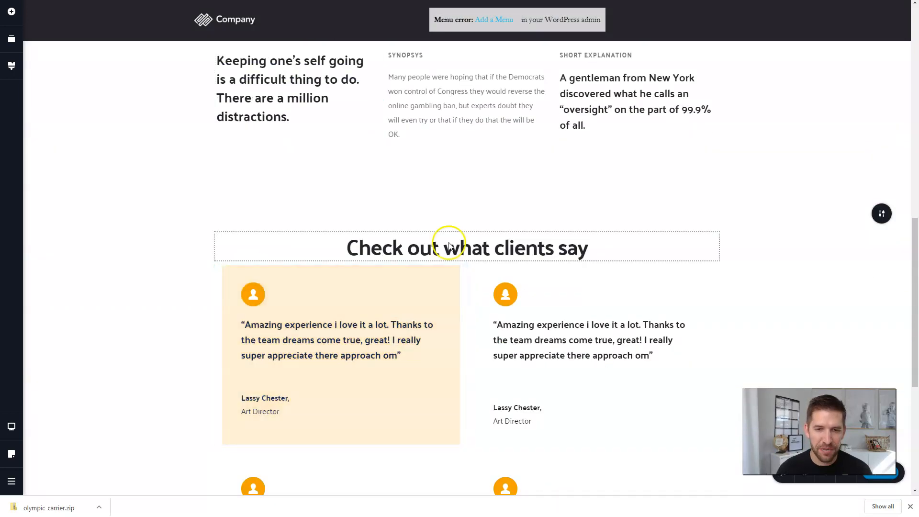
click(447, 245)
click(376, 218)
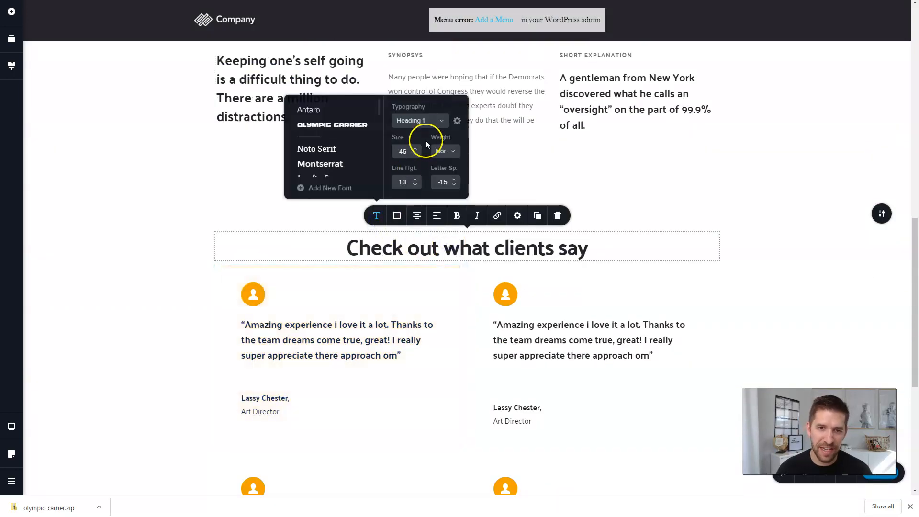
click(416, 120)
scroll(410, 178, down, 2)
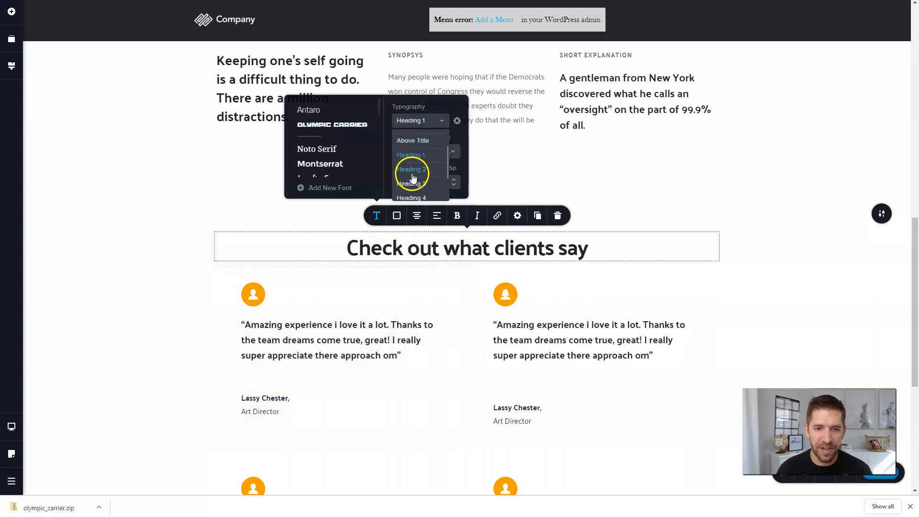
click(409, 180)
click(709, 196)
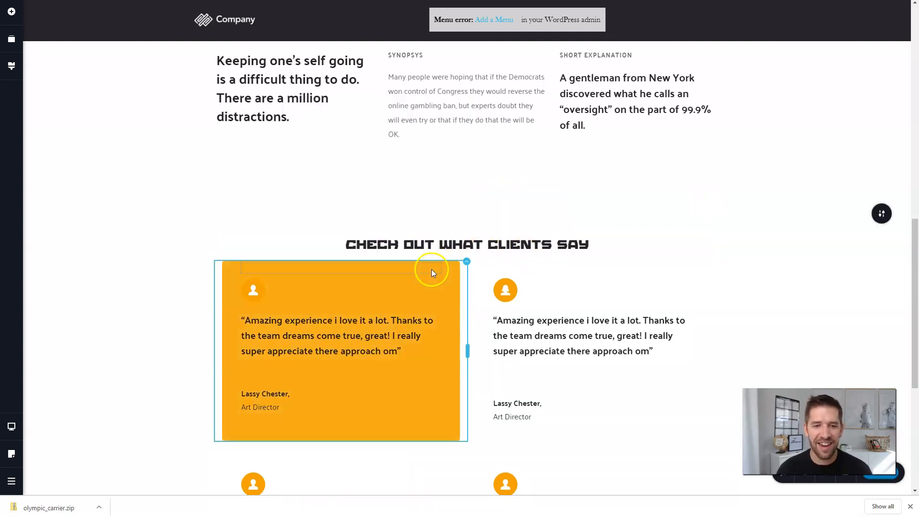
Step: Add the premade Kit #2 block "3 Smart Reasons Why You Should Consider Paying For Your Traffic" at the end of the page
scroll(430, 271, down, 5)
click(466, 444)
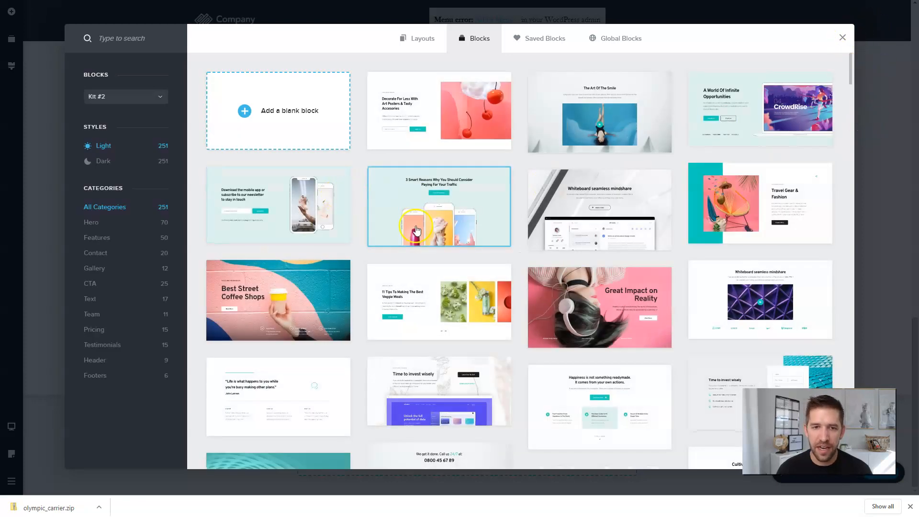
click(454, 216)
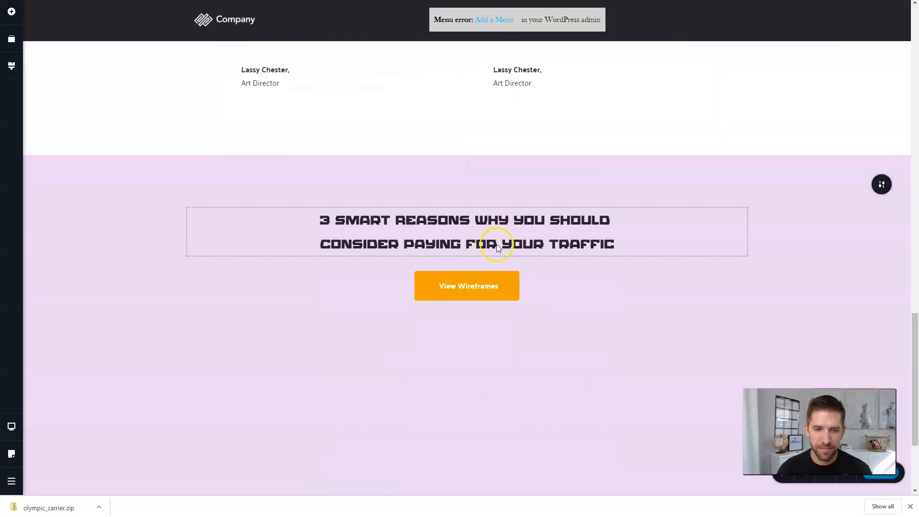
click(366, 230)
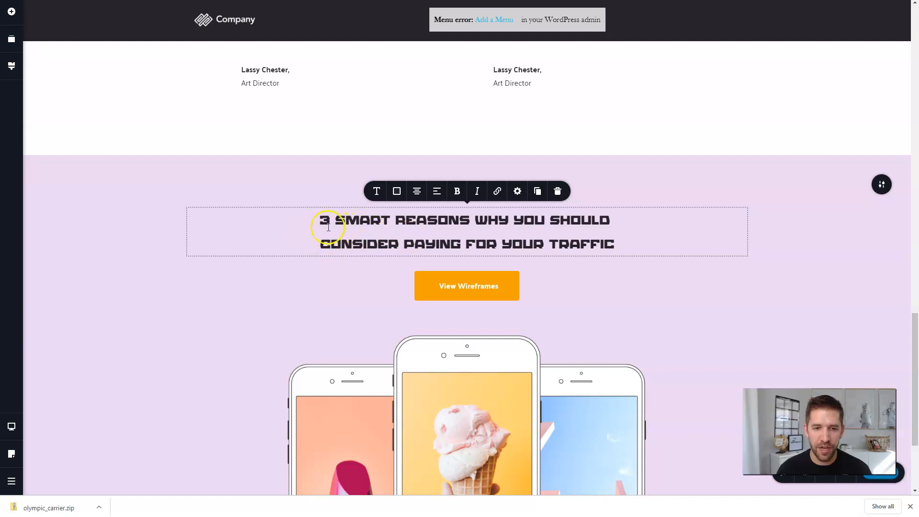
click(676, 285)
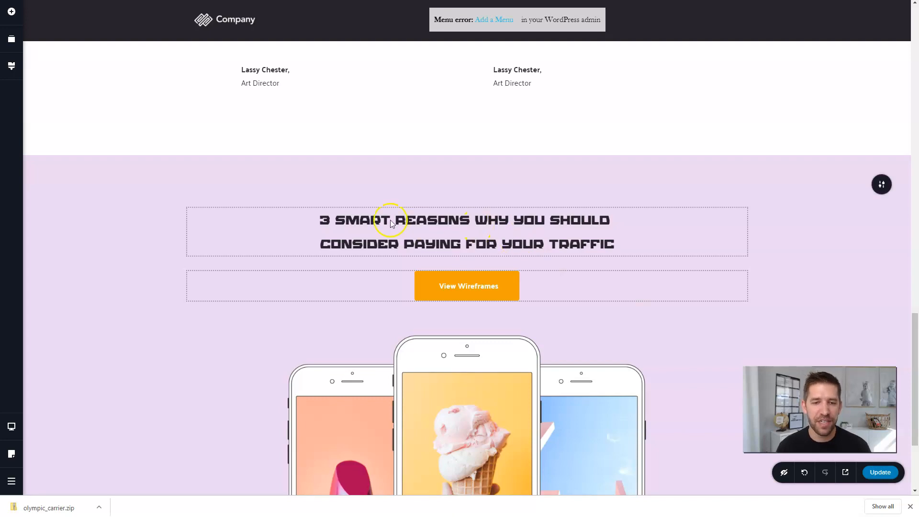
key(ctrl+shift+Tab)
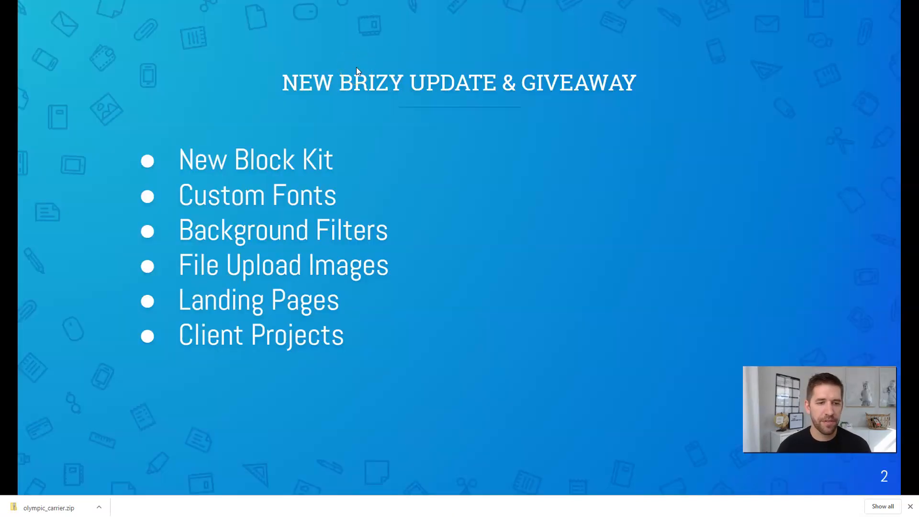
key(ctrl+Tab)
key(ctrl+Tab)
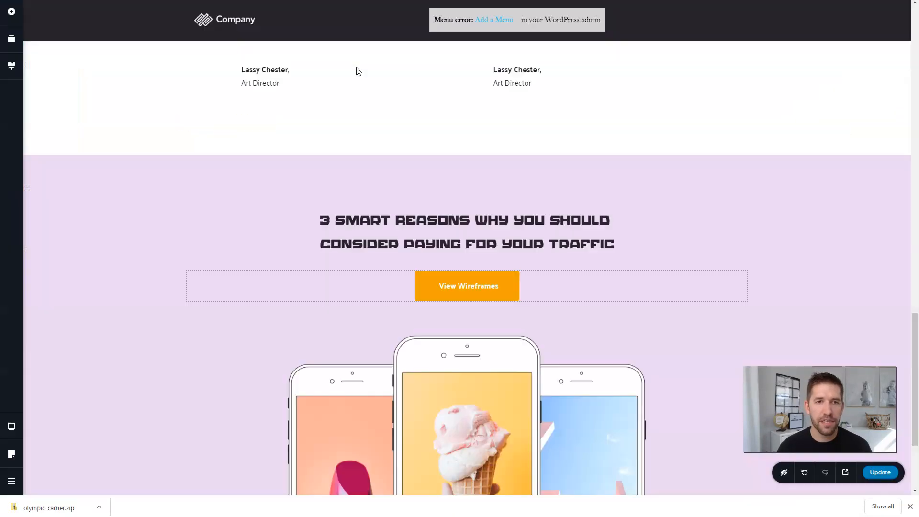
scroll(582, 195, down, 3)
scroll(508, 260, up, 2)
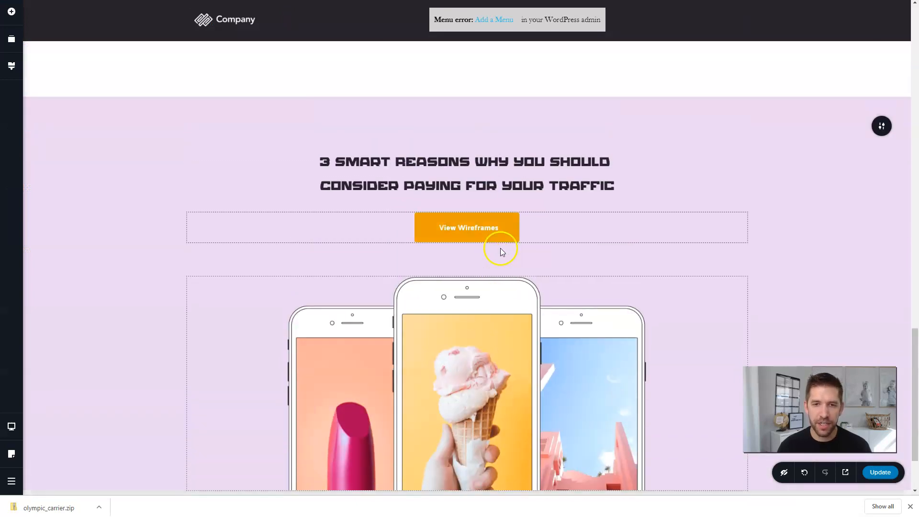
scroll(441, 304, down, 1)
scroll(440, 301, down, 1)
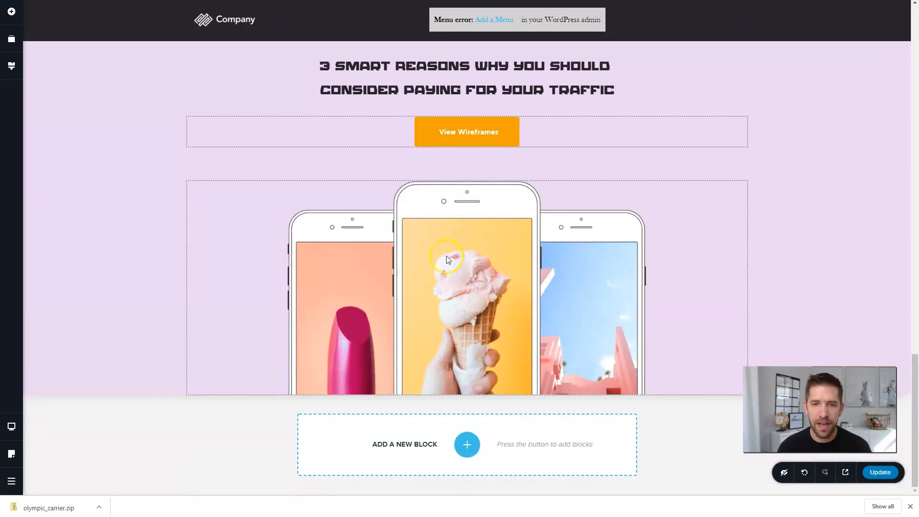
scroll(447, 257, up, 1)
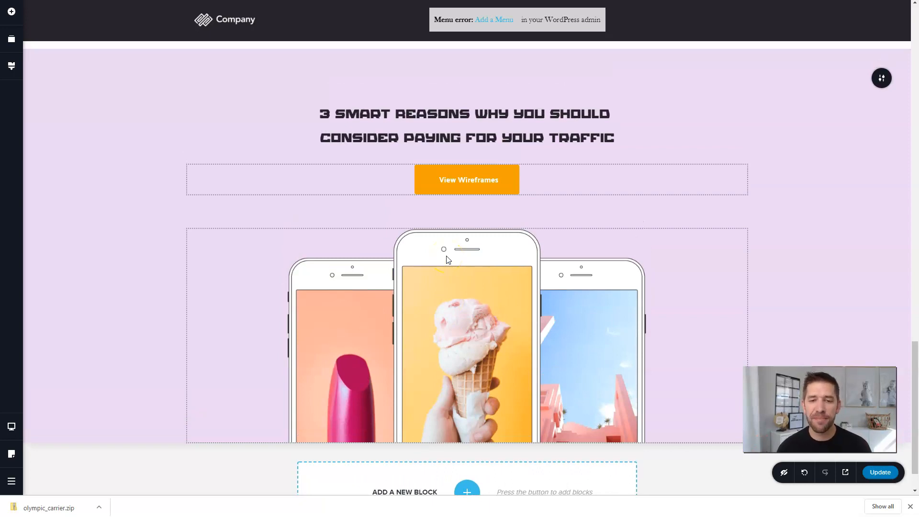
click(798, 129)
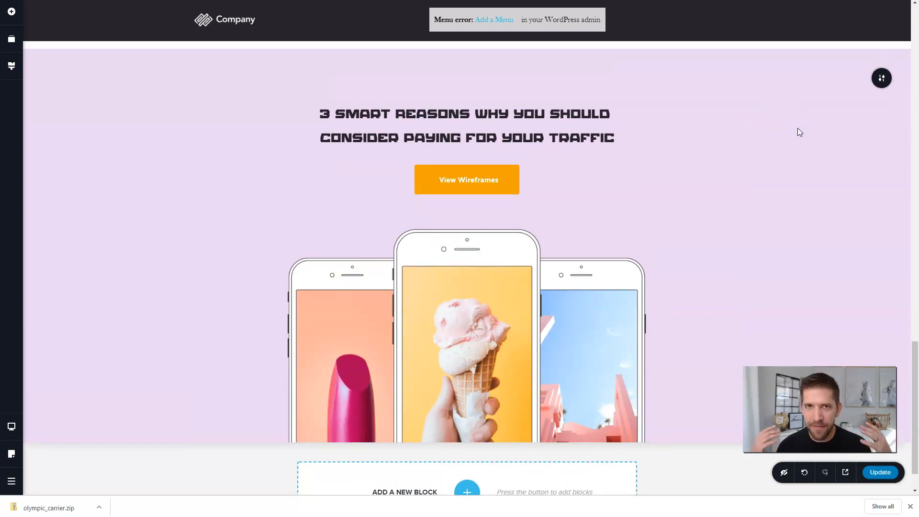
click(782, 121)
click(876, 192)
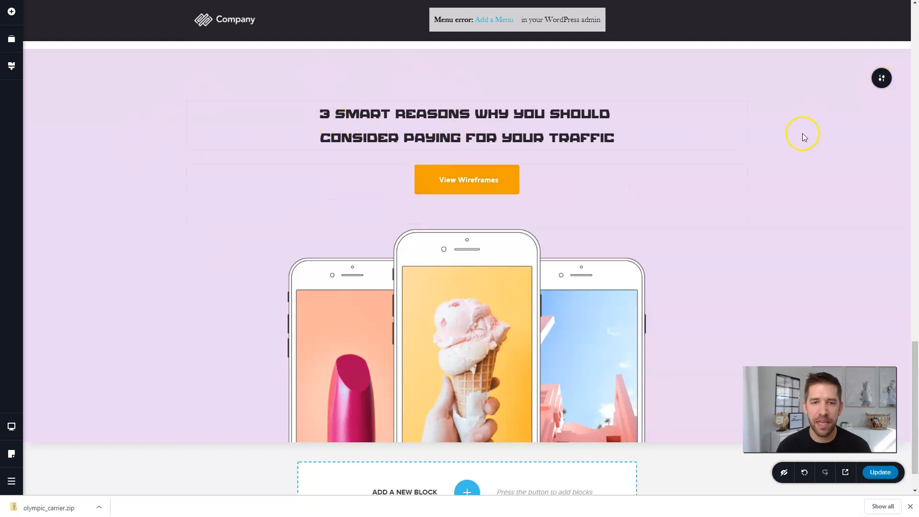
Step: Lower the opacity of the new block's overlay to about half and set its background to a map of the street address
click(880, 81)
click(798, 79)
click(842, 116)
drag(842, 116, 843, 159)
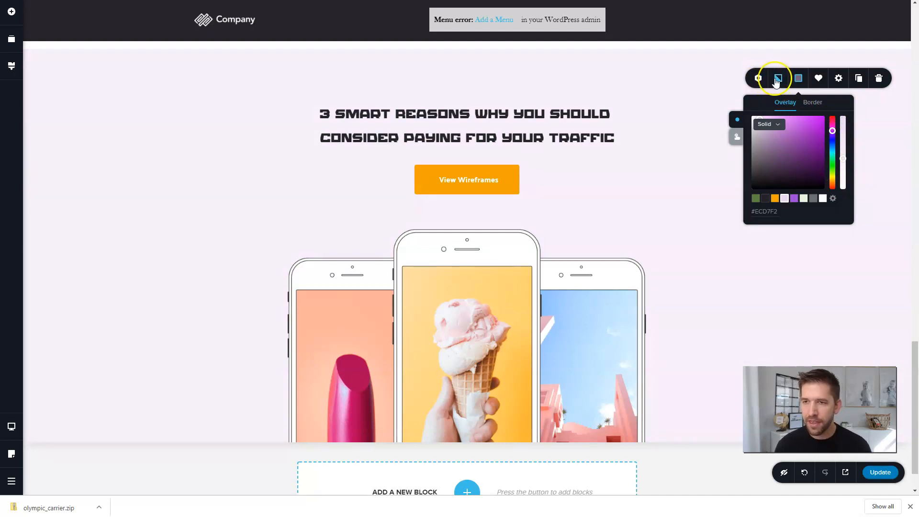
click(778, 80)
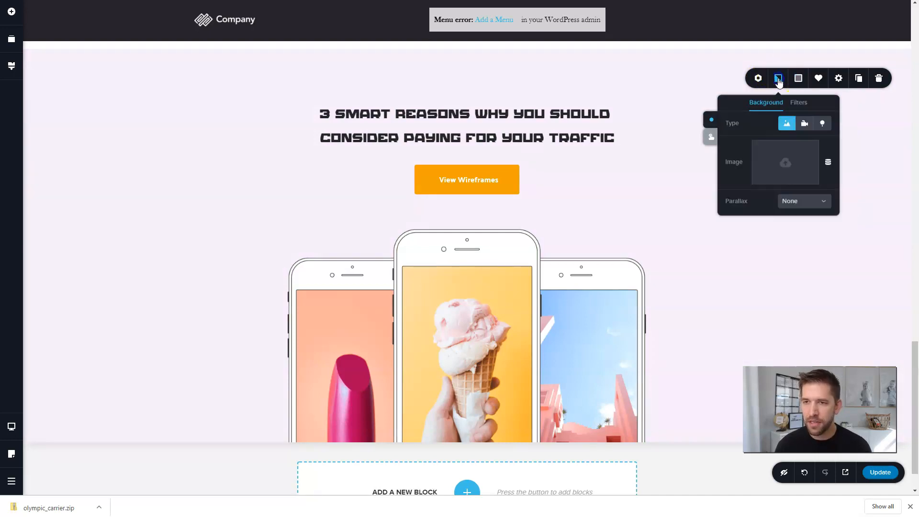
click(821, 123)
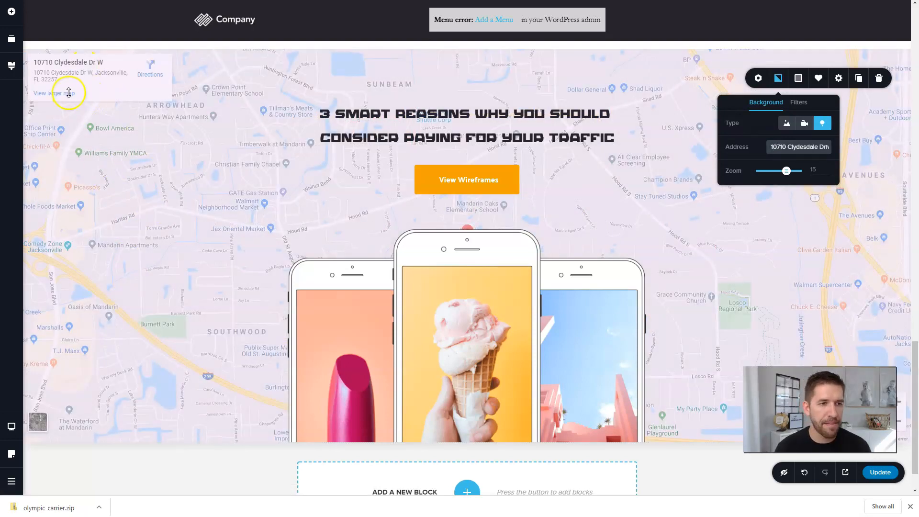
Step: Delete the image of the three phones from the map block
click(474, 315)
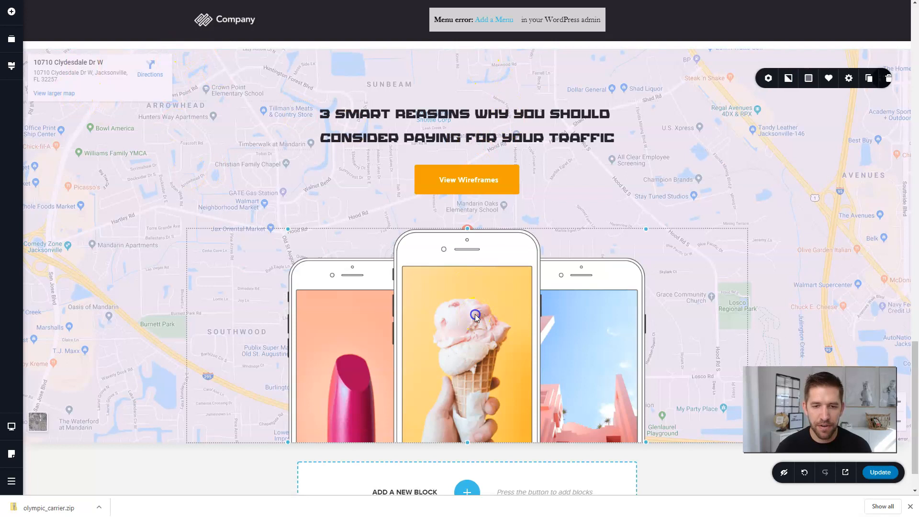
right_click(475, 317)
click(498, 396)
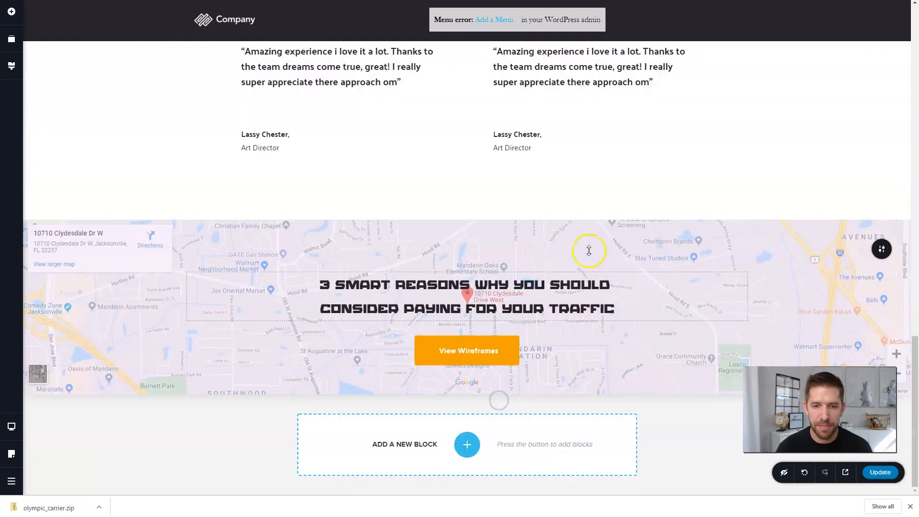
Step: Set the map block's top padding to 327 px and its bottom padding to about 202 px
drag(522, 228, 558, 397)
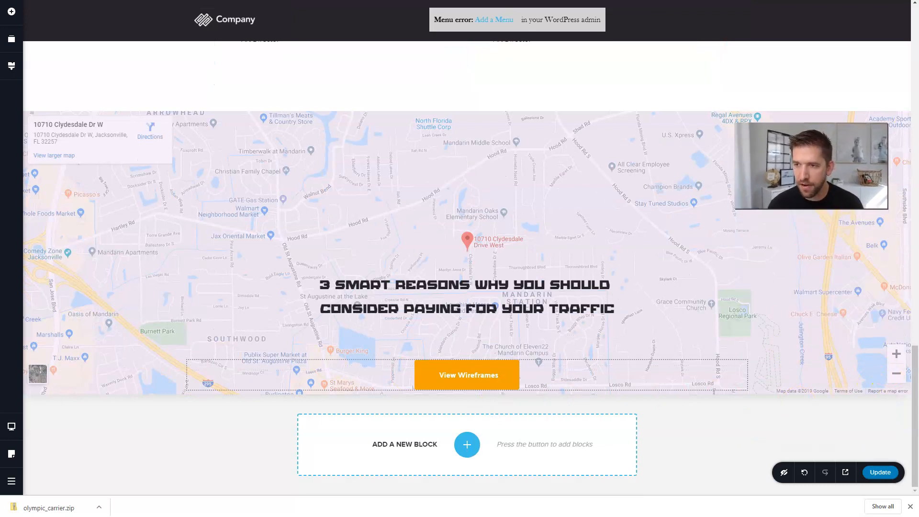
click(838, 140)
click(817, 114)
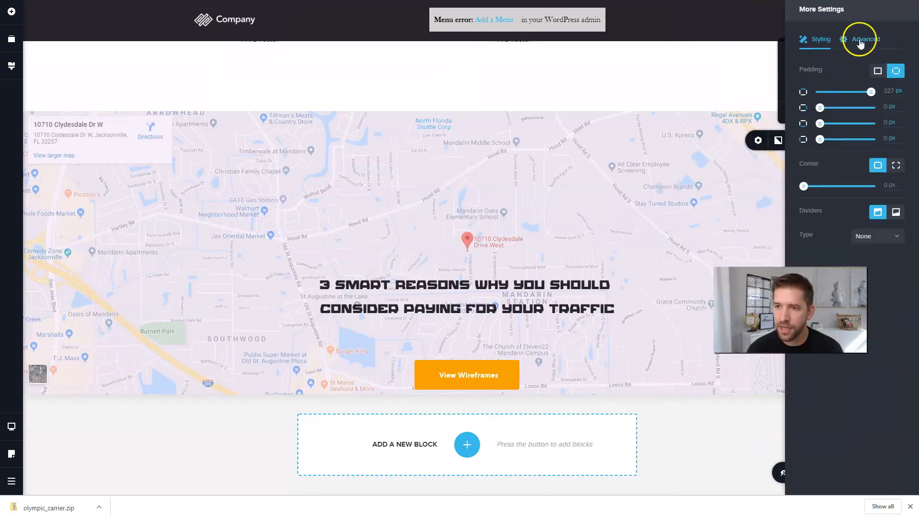
drag(829, 123, 841, 124)
click(524, 468)
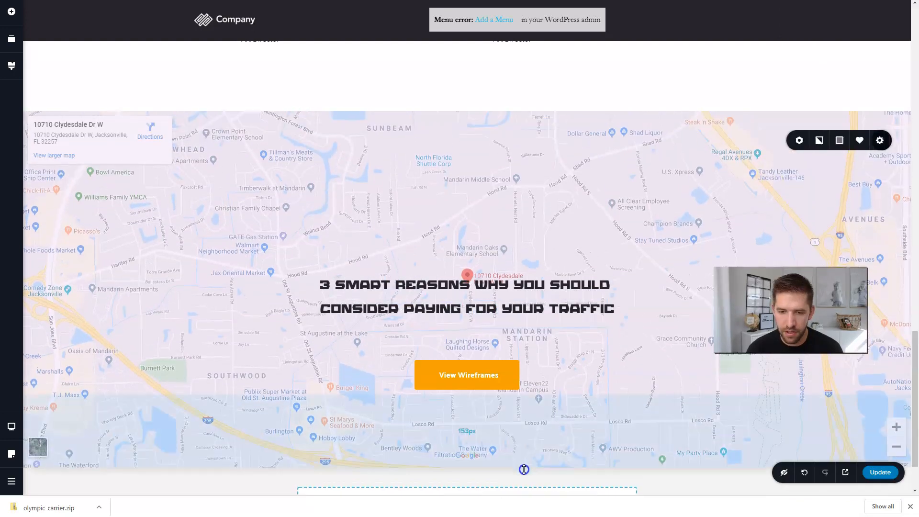
scroll(669, 191, down, 2)
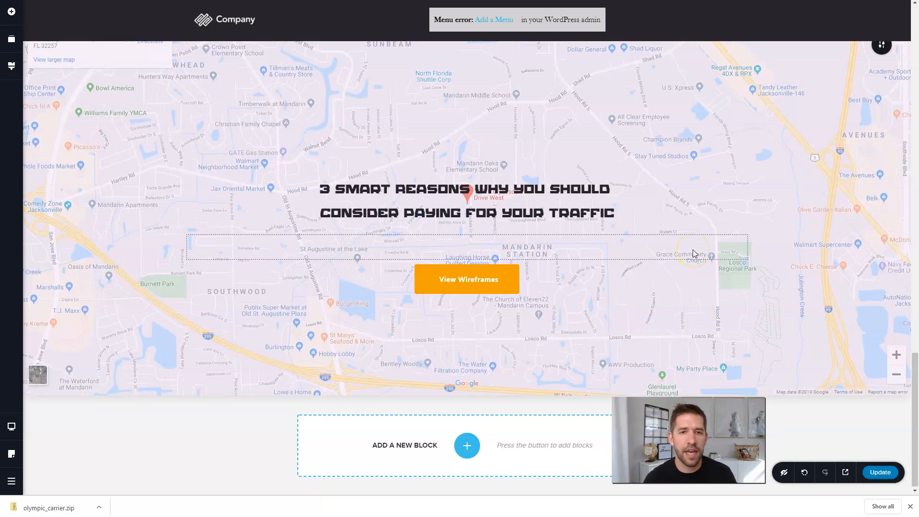
Step: Change the map block's overlay to the dark palette colour #26232A and raise its opacity to about three quarters
click(589, 210)
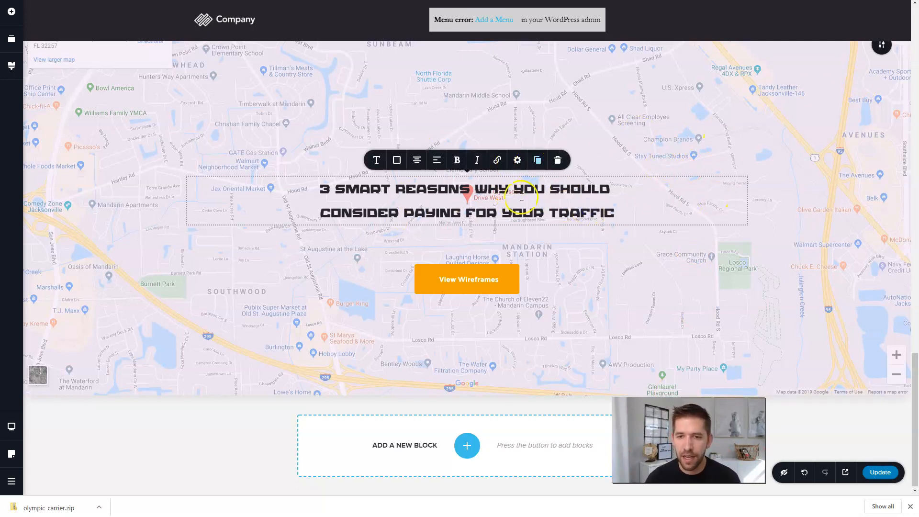
click(881, 45)
click(797, 44)
click(843, 124)
drag(842, 126, 842, 95)
click(770, 167)
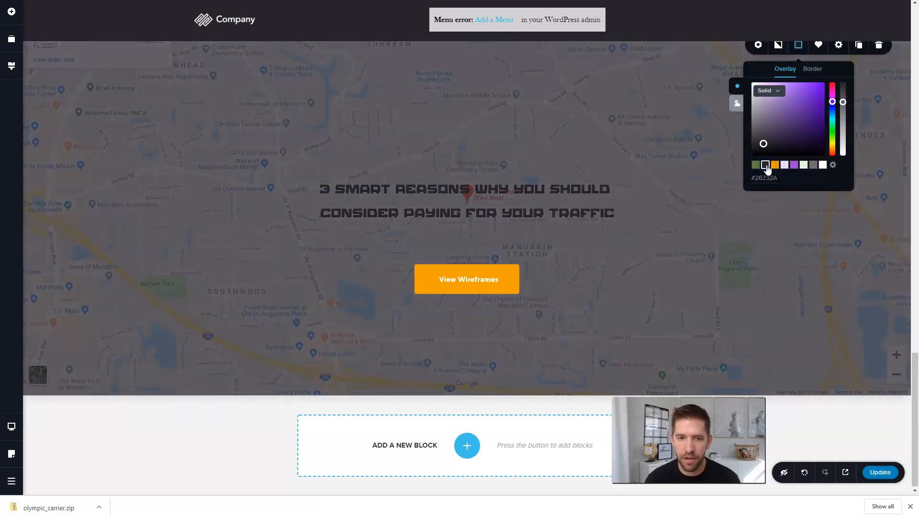
Step: Change the text colour of the heading "3 Smart Reasons Why You Should Consider Paying For Your Traffic" to the white palette colour
click(433, 210)
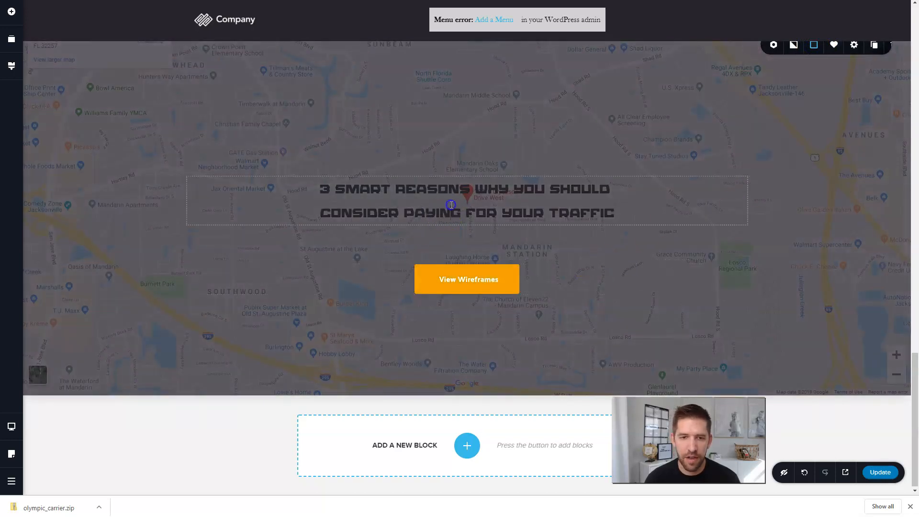
triple_click(402, 190)
click(396, 160)
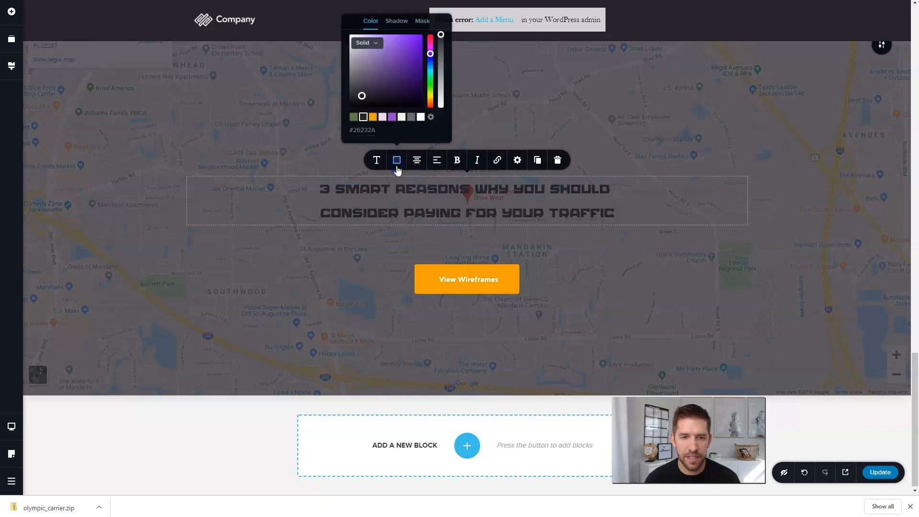
click(420, 119)
click(752, 234)
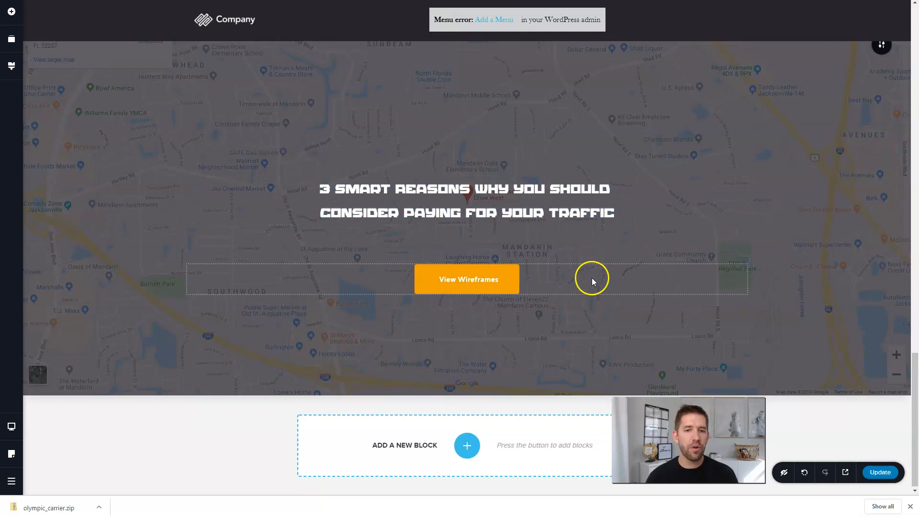
scroll(757, 219, up, 2)
scroll(757, 220, down, 2)
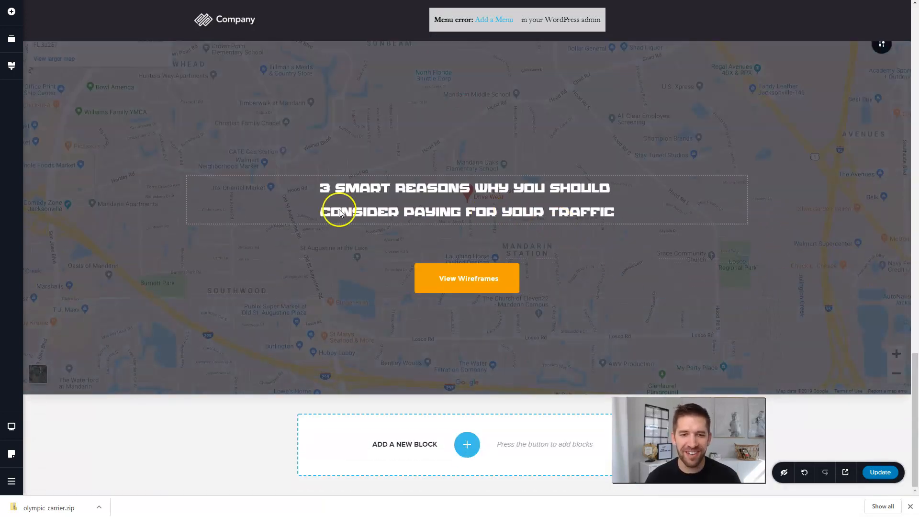
Step: Link the View Wireframes button to a file, choosing the earbuds image from the media library
click(454, 279)
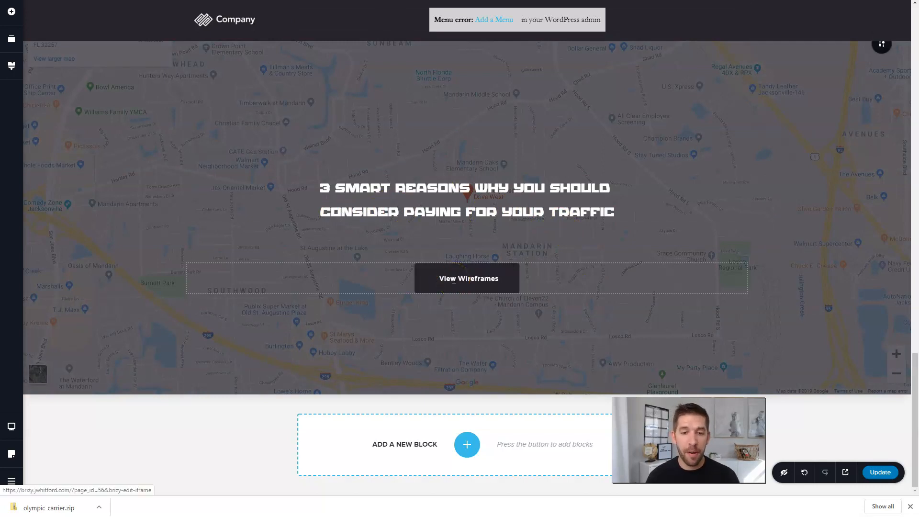
double_click(449, 279)
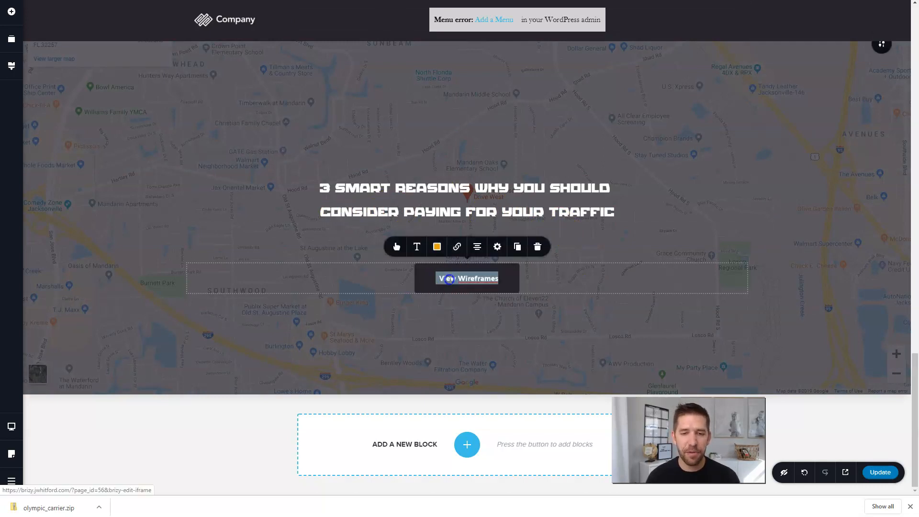
click(457, 247)
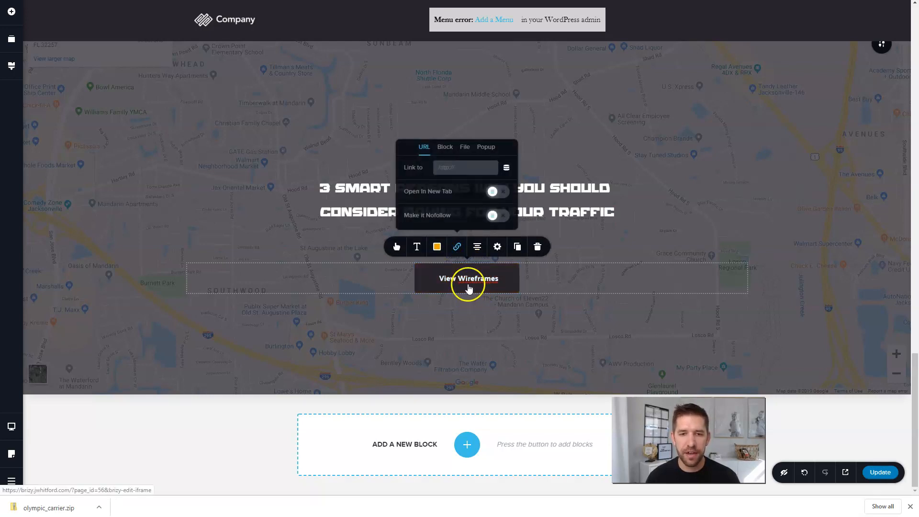
click(452, 162)
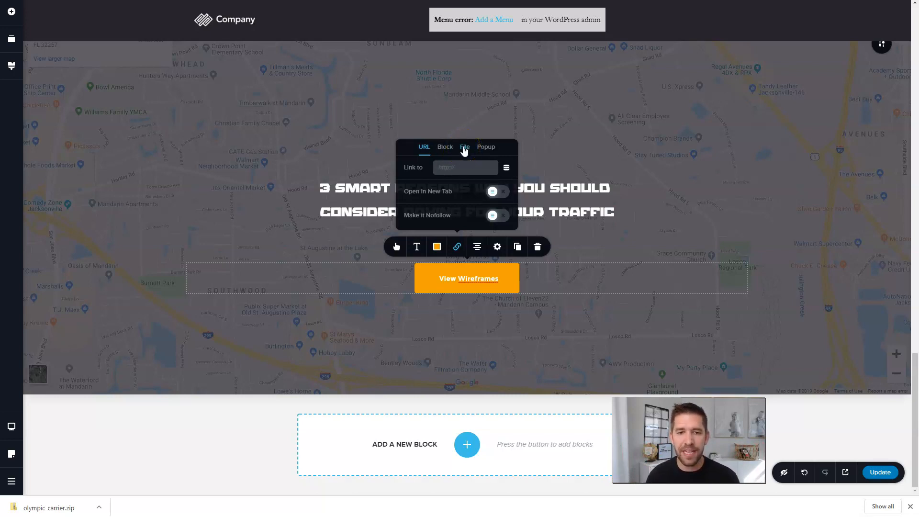
click(464, 146)
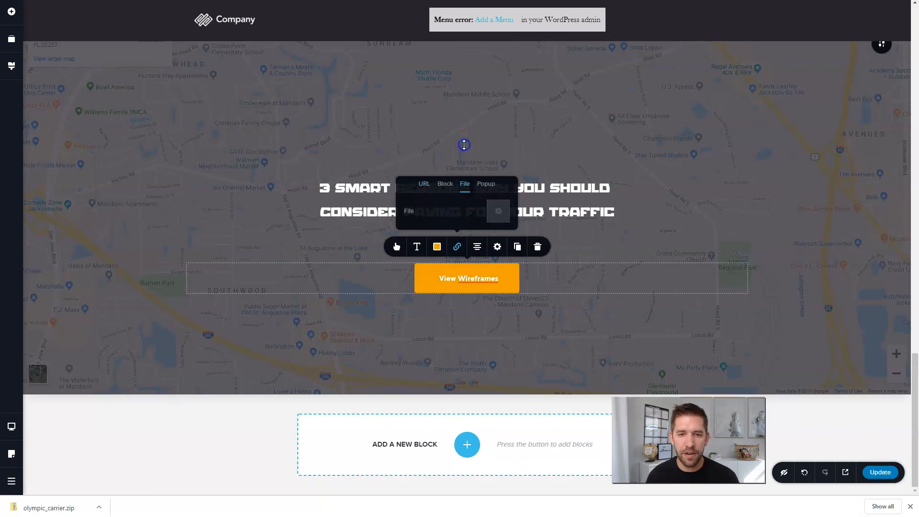
click(500, 216)
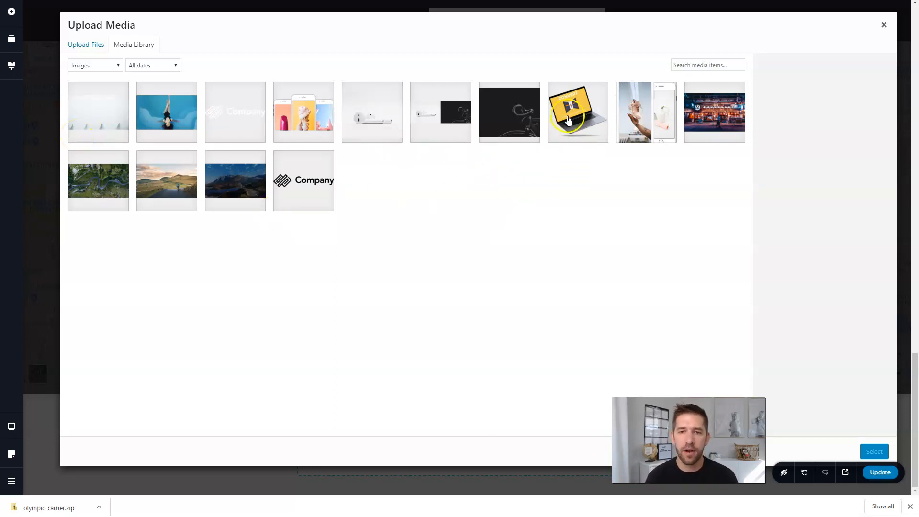
click(569, 117)
click(873, 451)
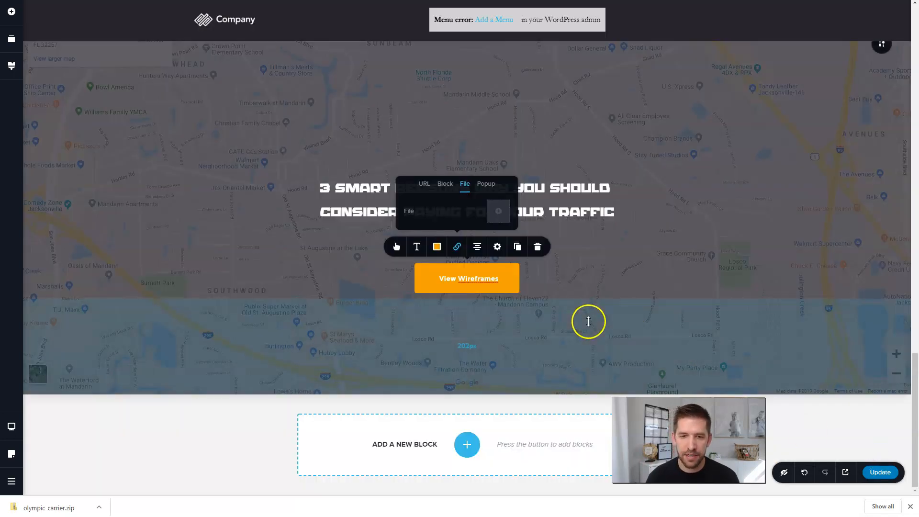
click(634, 280)
Step: Update the page and open its live preview
click(879, 472)
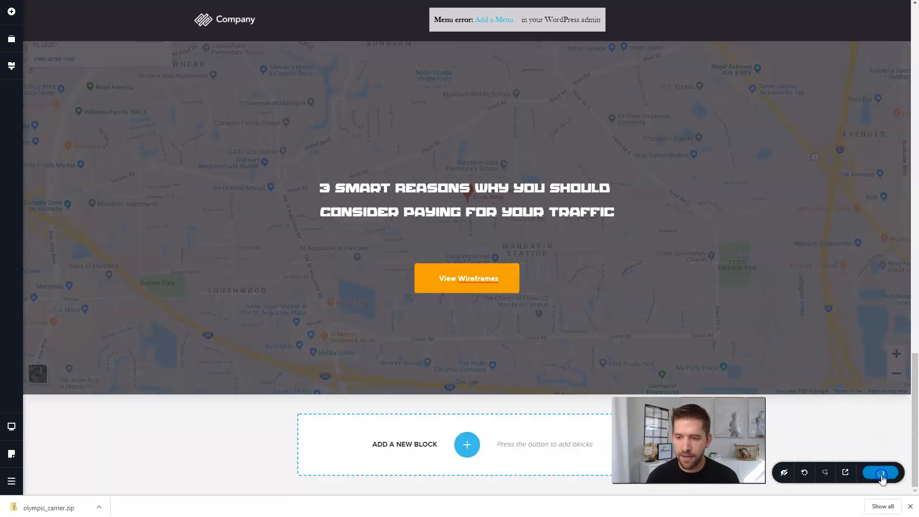
click(845, 473)
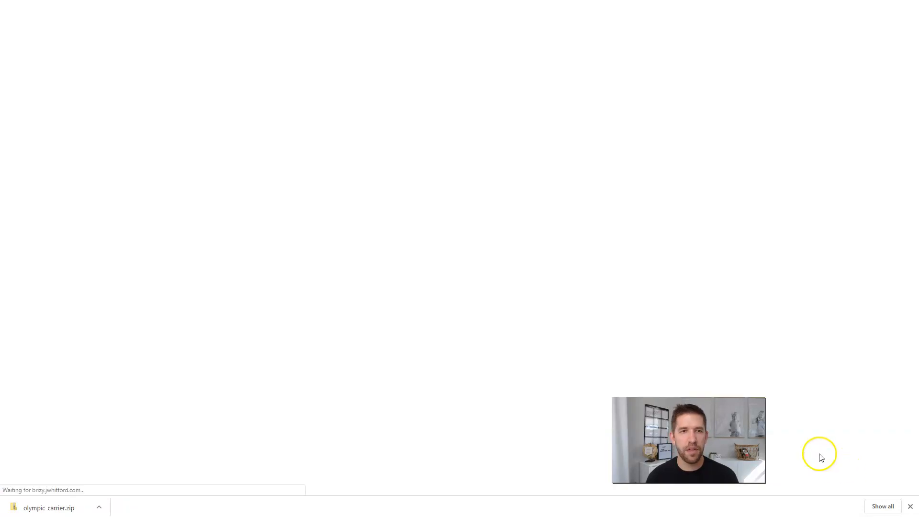
Step: Review the previewed page down to the map block and test the link on the View Wireframes button
scroll(773, 187, down, 13)
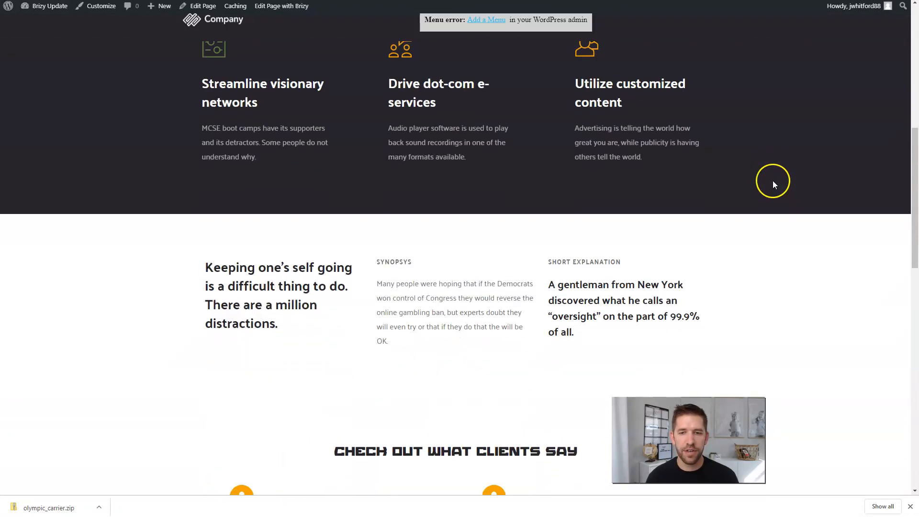
scroll(774, 184, down, 3)
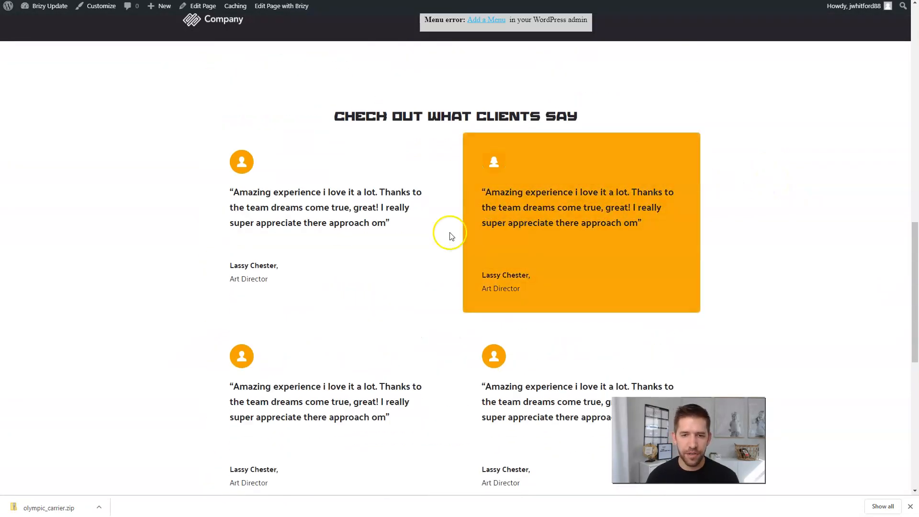
scroll(775, 215, down, 2)
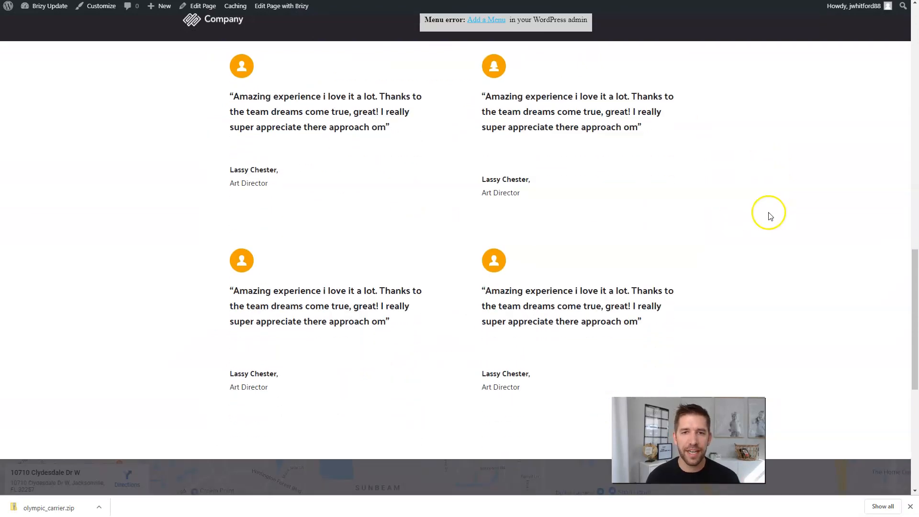
scroll(769, 216, down, 3)
scroll(789, 214, down, 3)
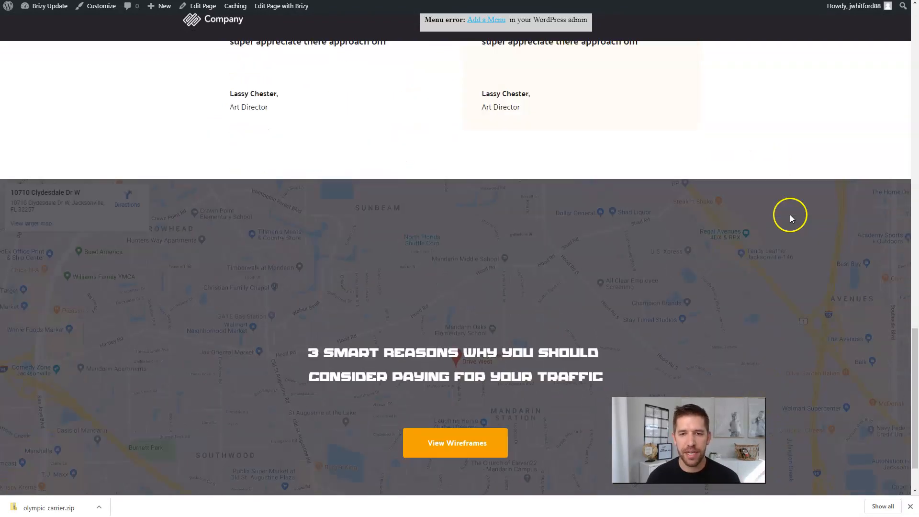
scroll(789, 214, down, 1)
click(450, 386)
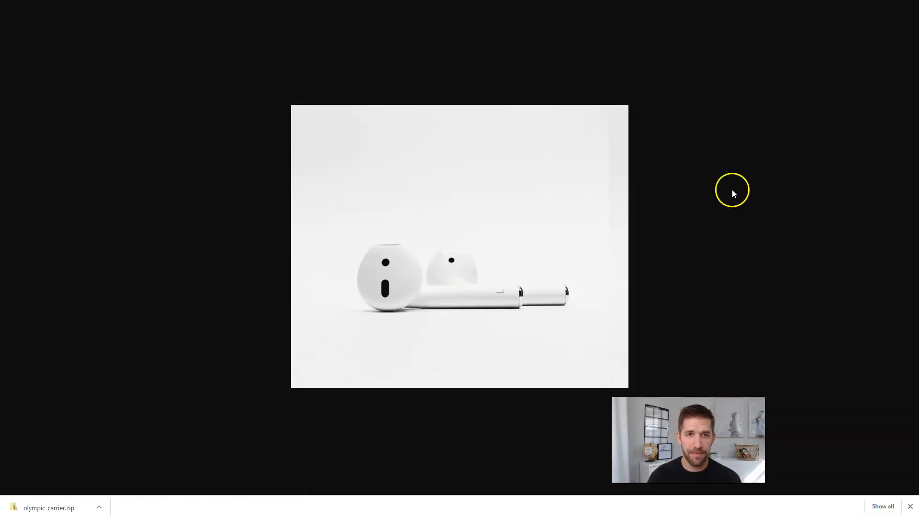
click(720, 186)
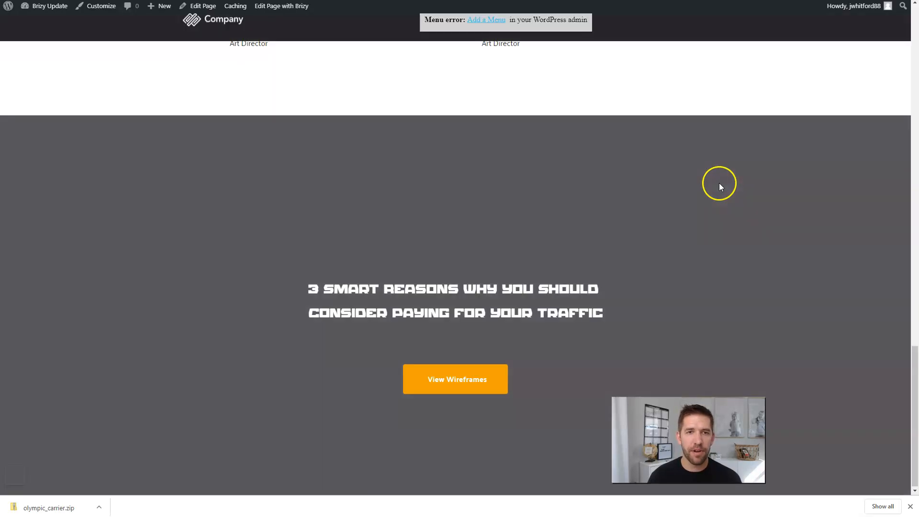
scroll(711, 263, up, 7)
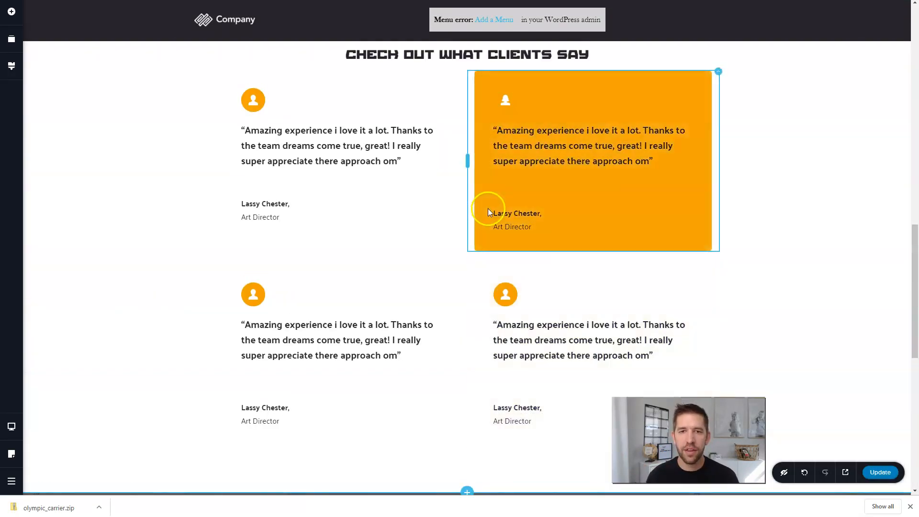
scroll(487, 208, up, 15)
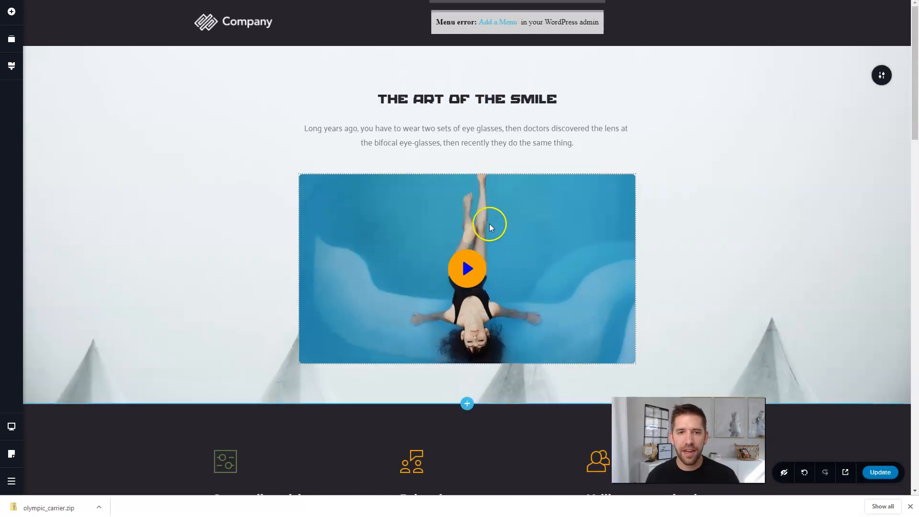
scroll(572, 168, down, 14)
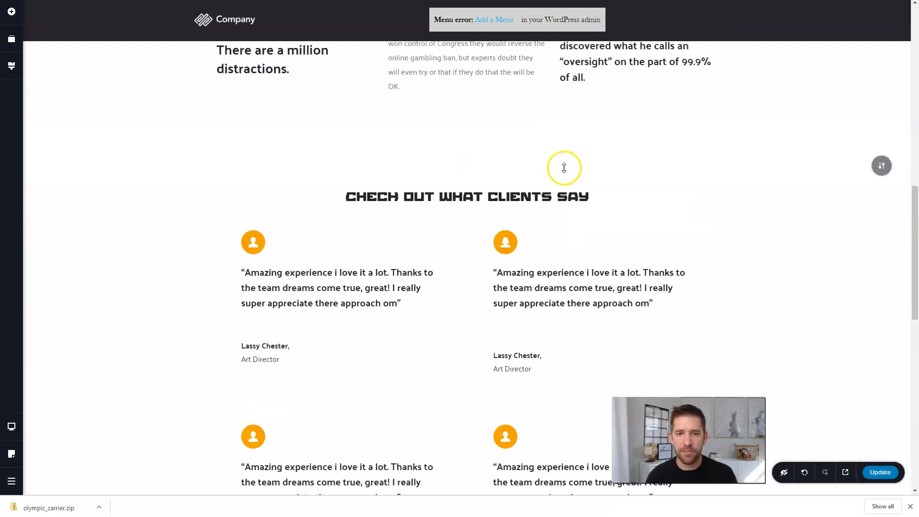
Step: Update the home page and return to its page editor in the WordPress dashboard
scroll(564, 167, down, 13)
click(880, 473)
click(14, 484)
click(66, 479)
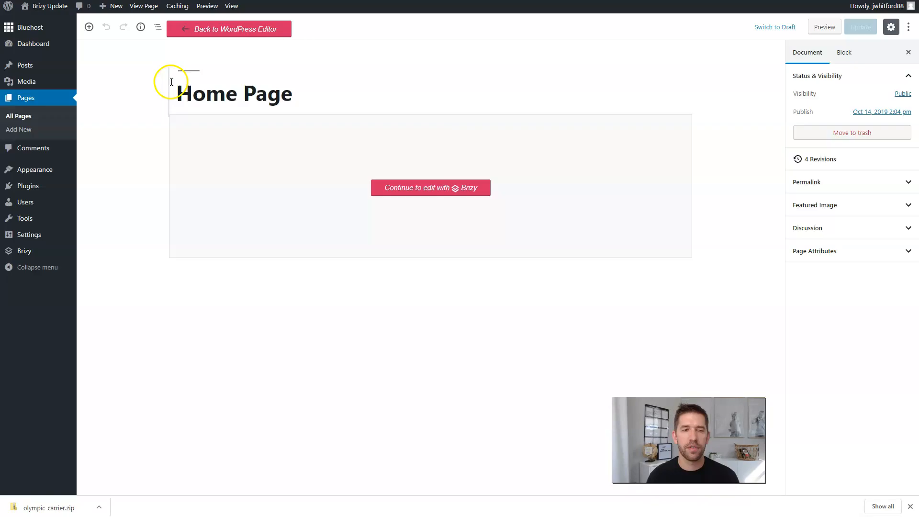
Step: Create and publish a new page titled "Free Ebook" and open it for editing with Brizy
mouse_move(115, 7)
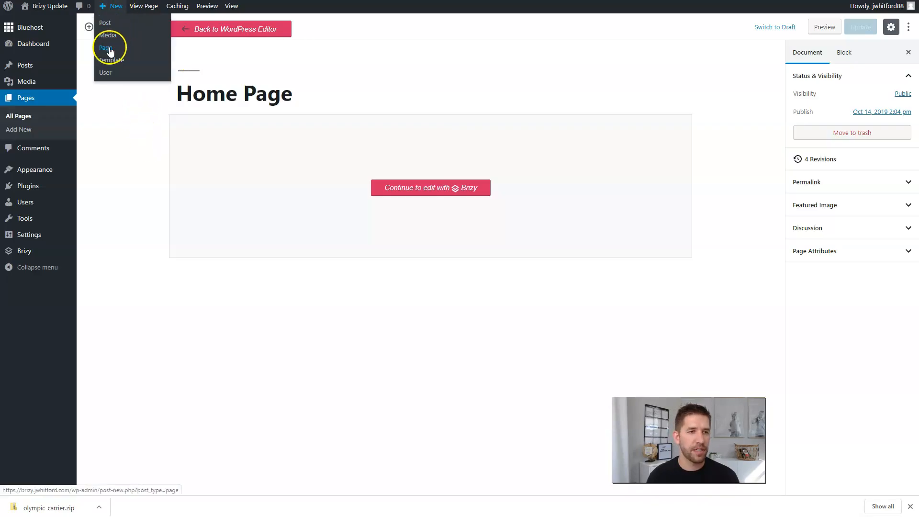
click(261, 89)
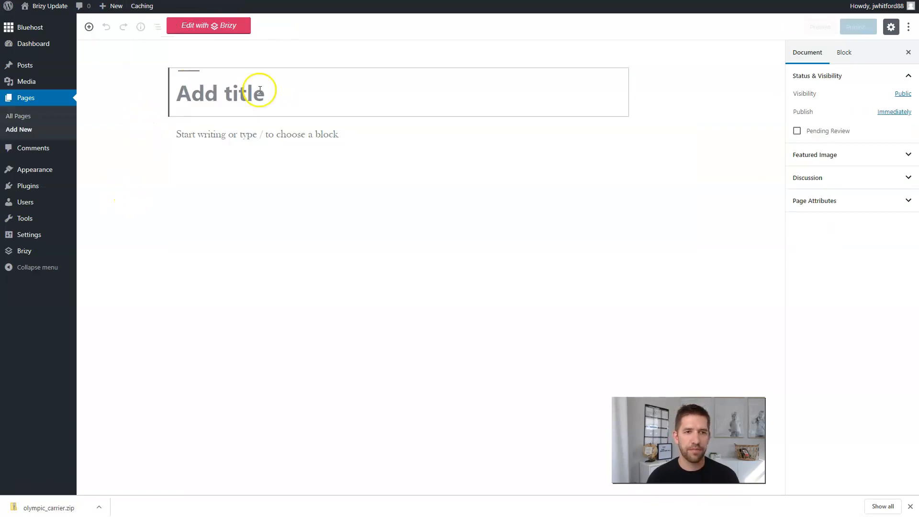
text(Free Ebook)
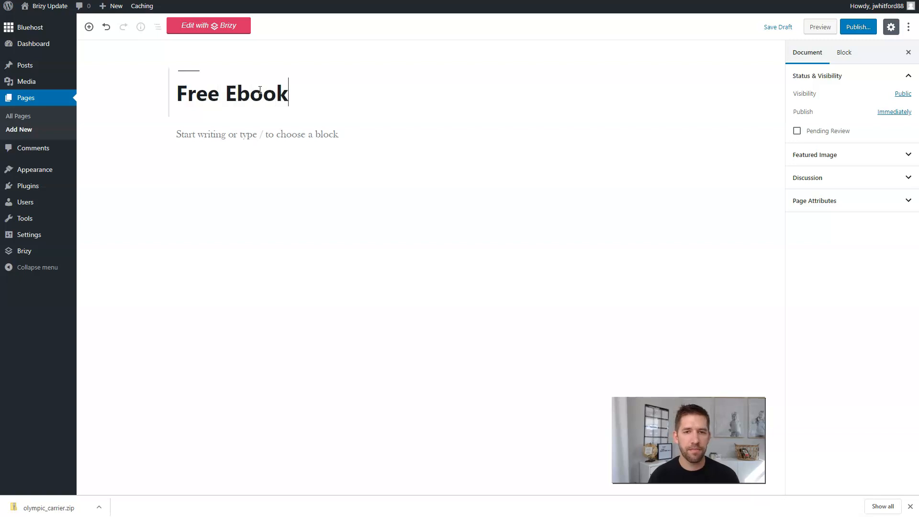
click(857, 28)
click(869, 26)
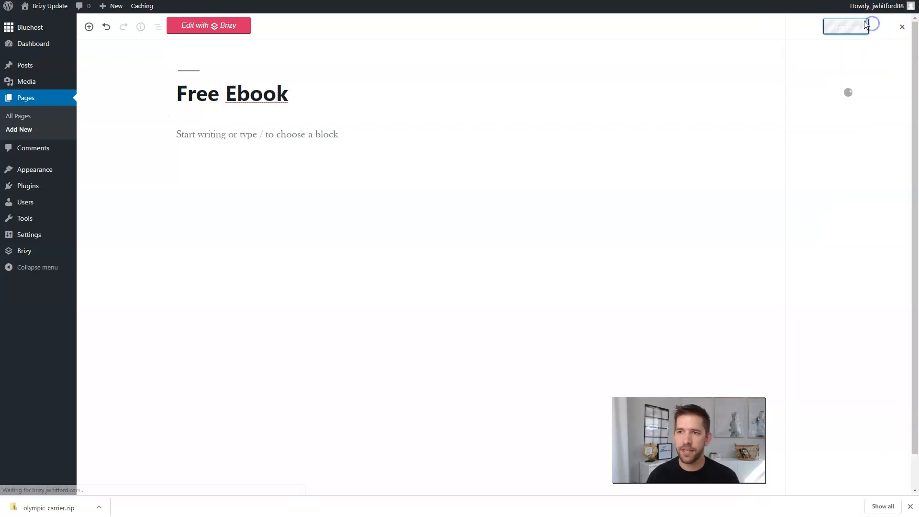
click(220, 33)
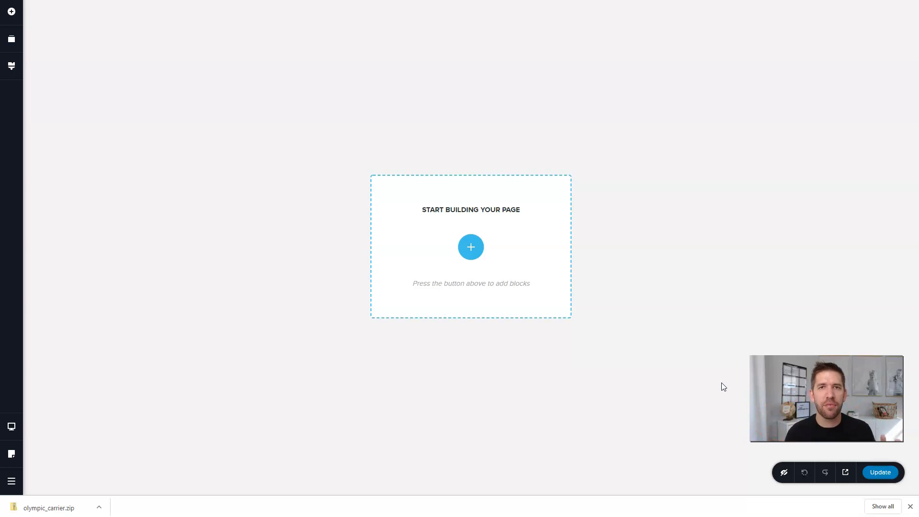
Step: Browse the Hero blocks and add the "Download the mobile app or subscribe to our newsletter to stay in touch" block
click(467, 253)
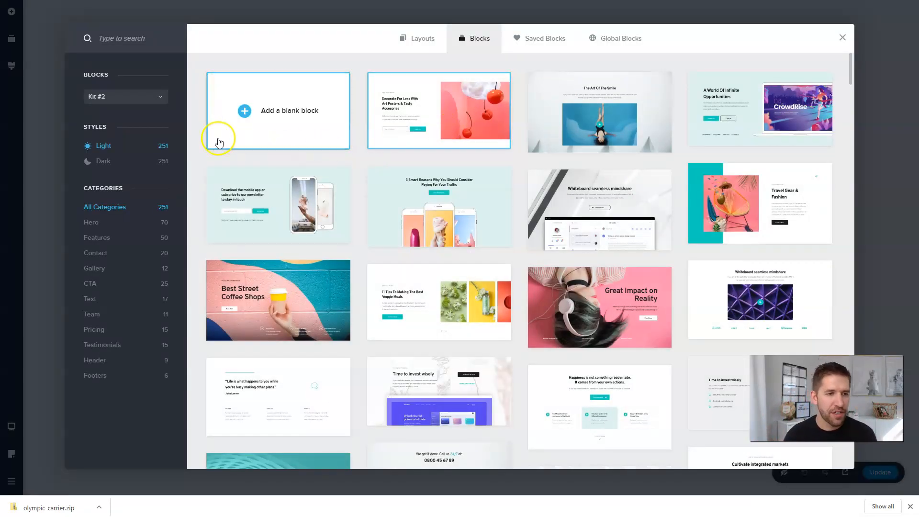
click(111, 224)
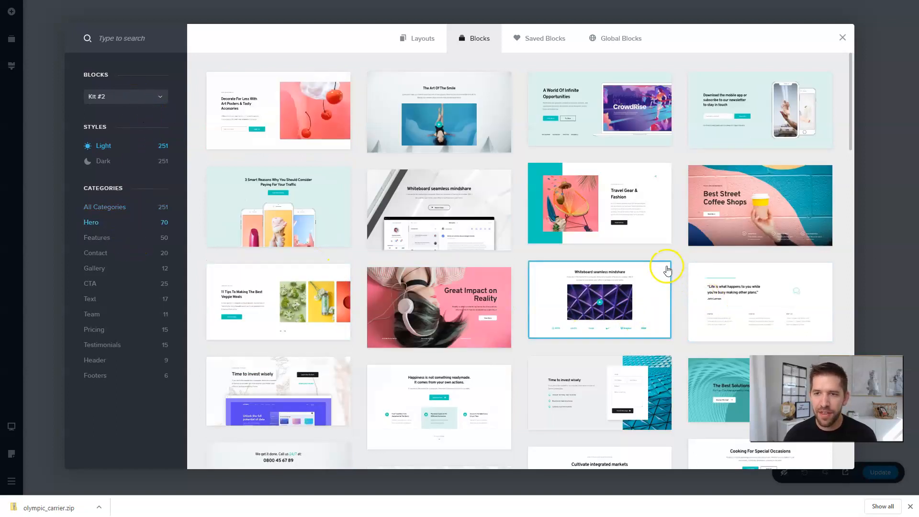
scroll(672, 302, down, 3)
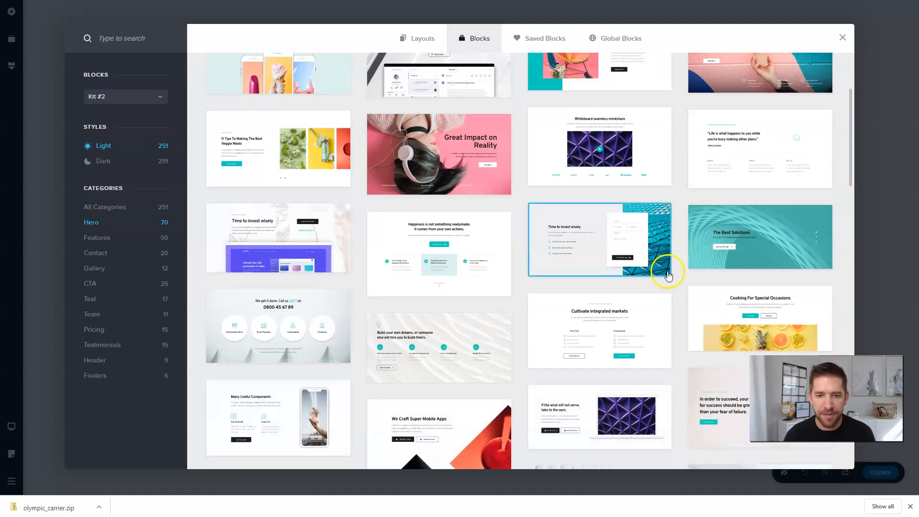
scroll(670, 297, down, 4)
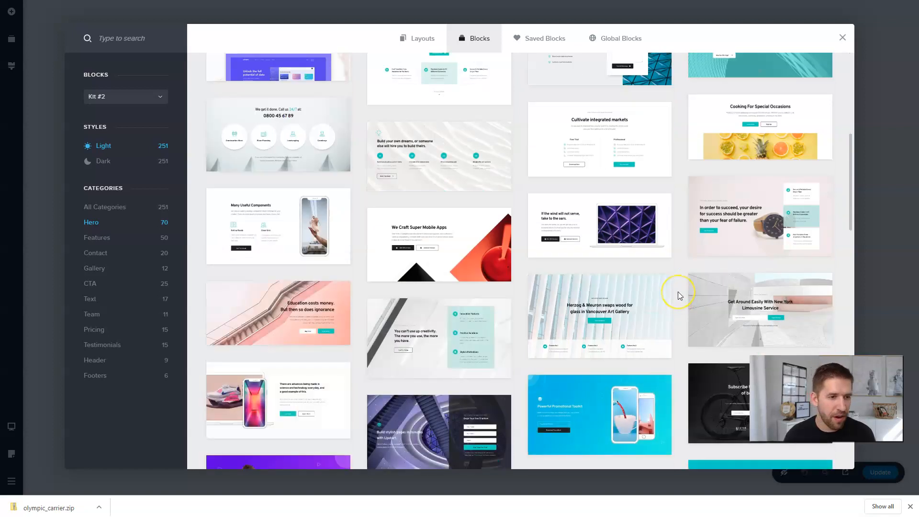
scroll(678, 296, down, 4)
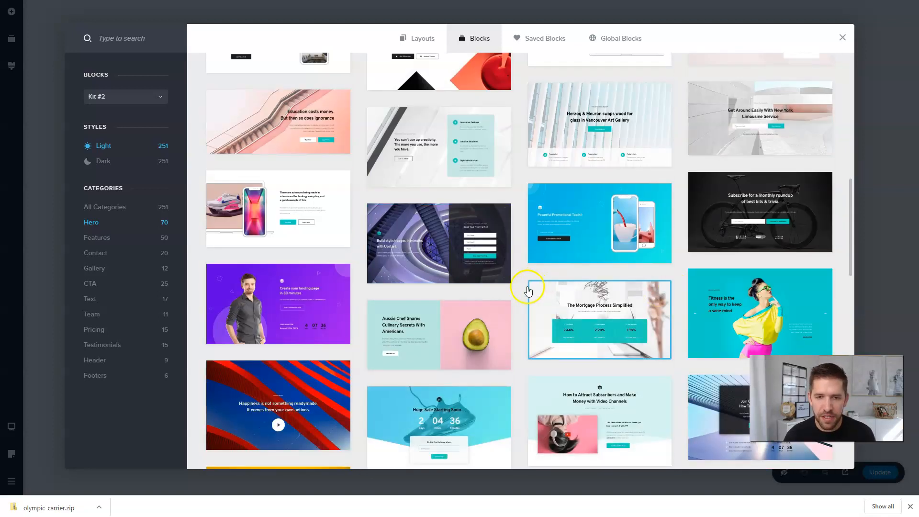
scroll(523, 286, down, 6)
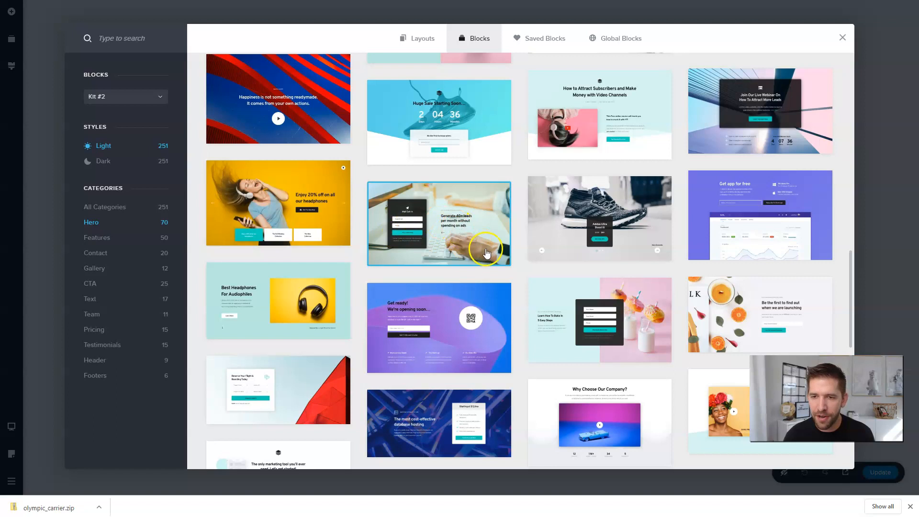
scroll(455, 231, up, 15)
click(744, 112)
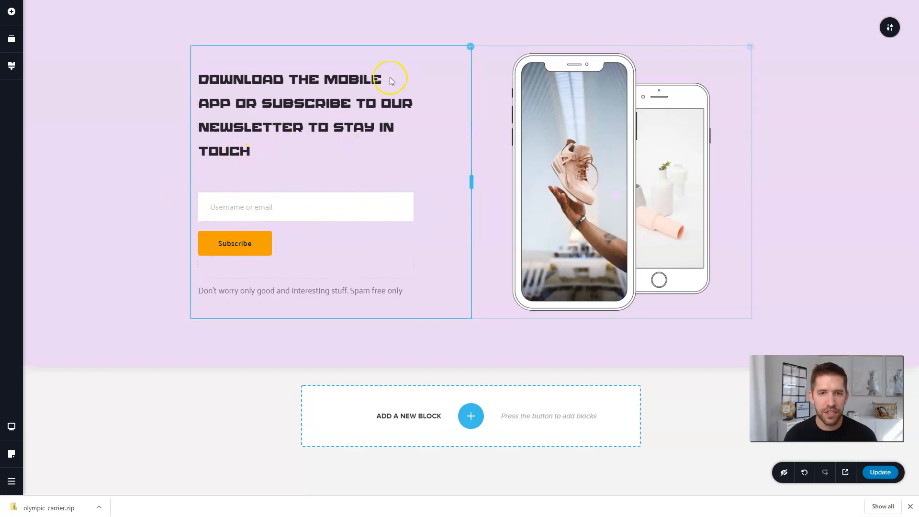
Step: Turn on Full Height for the newsletter hero block
click(638, 133)
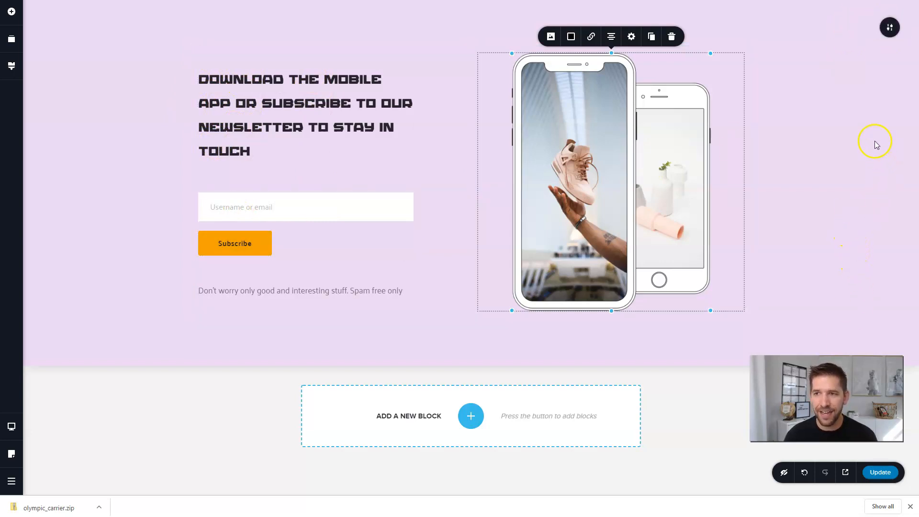
click(891, 30)
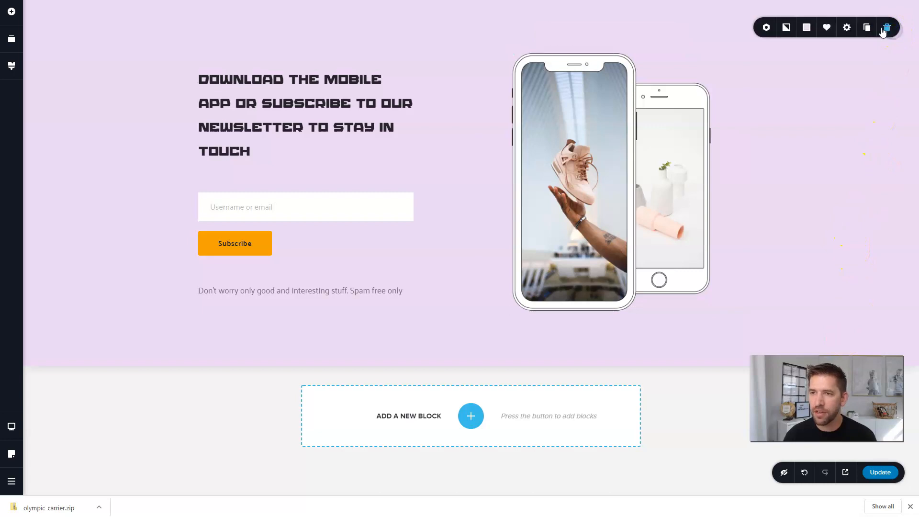
click(846, 28)
click(887, 96)
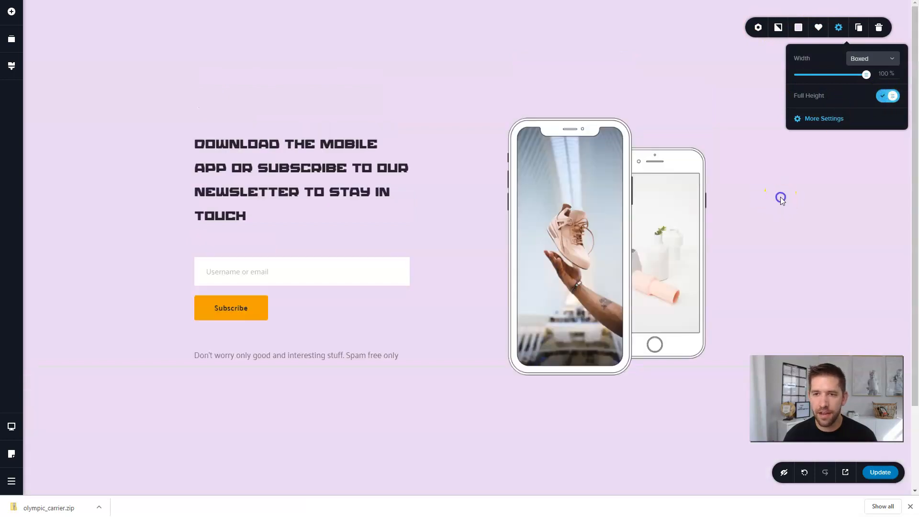
click(780, 198)
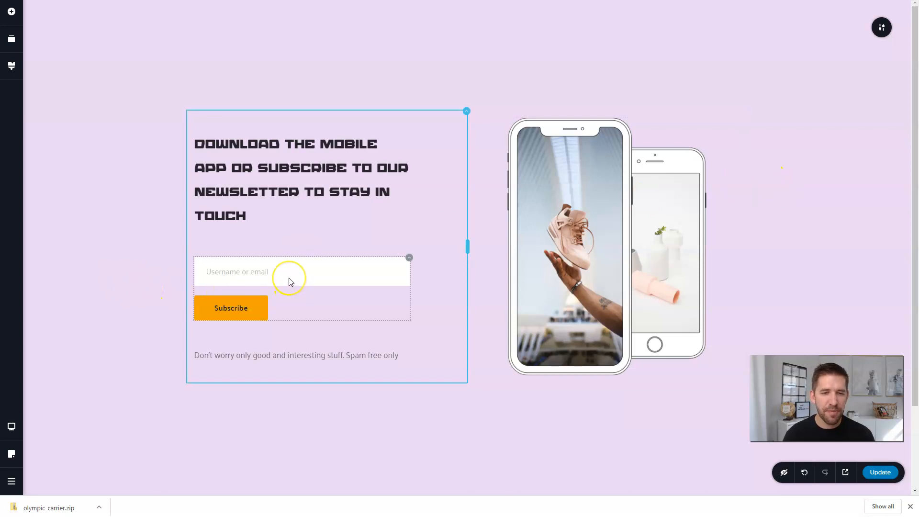
click(360, 85)
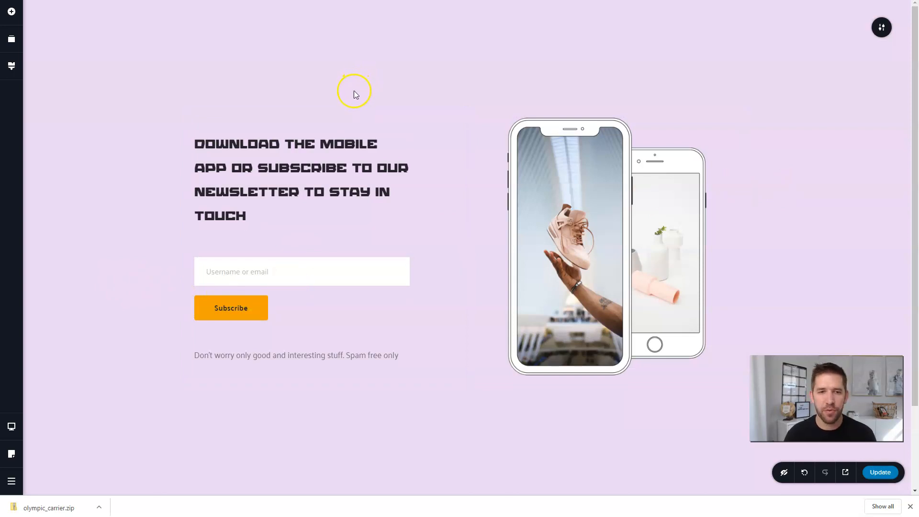
Step: Replace the hero block's phone image with the yellow-screen laptop image from the media library
click(570, 171)
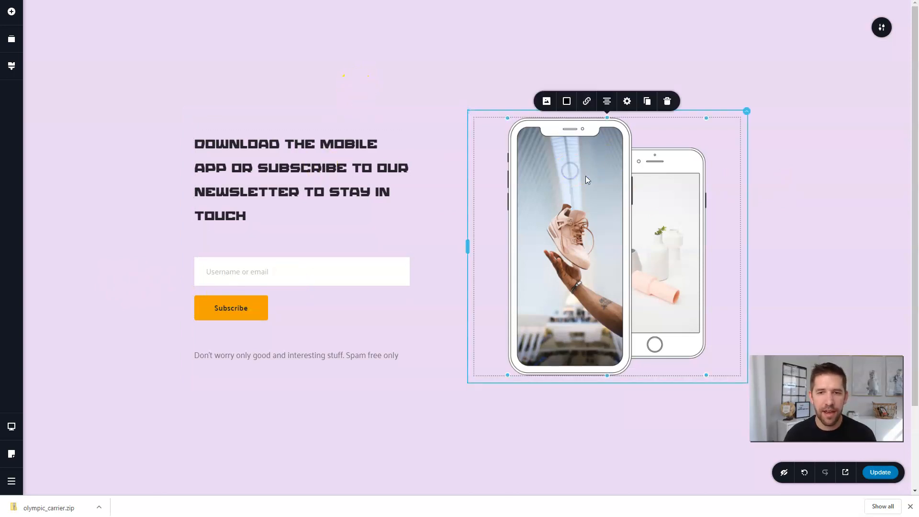
click(547, 102)
click(578, 141)
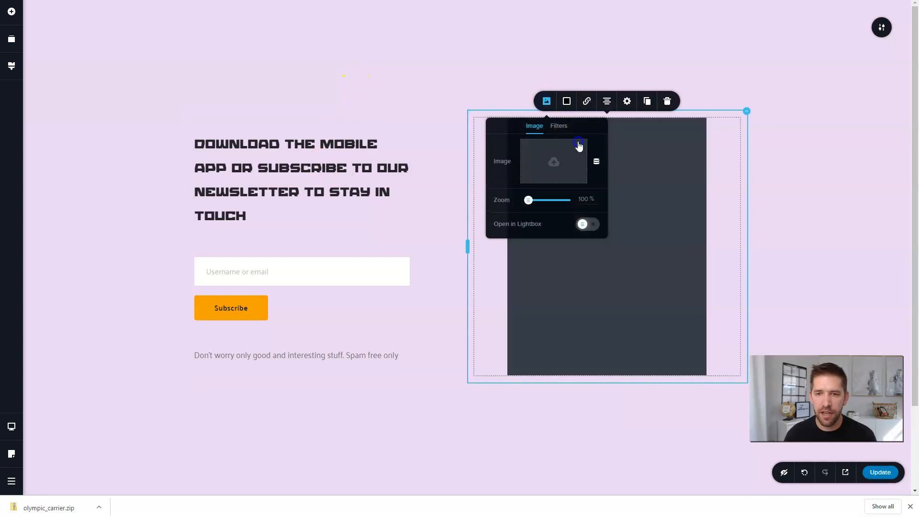
click(549, 161)
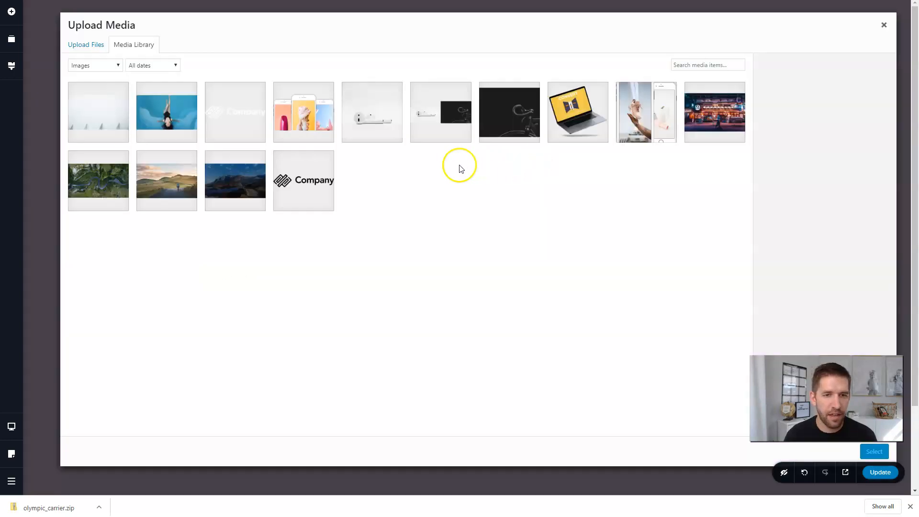
click(578, 111)
click(874, 451)
Step: Set the laptop image's size to 100% and its height to 100%
click(607, 118)
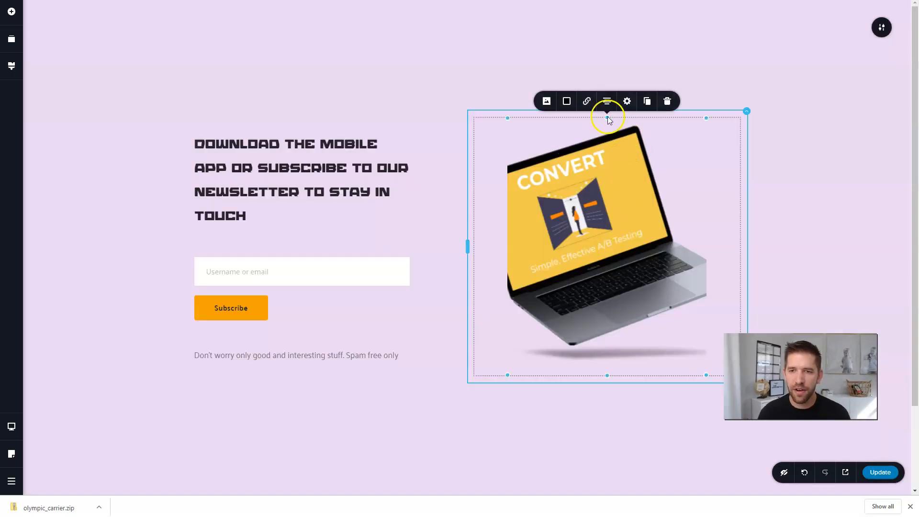
click(592, 238)
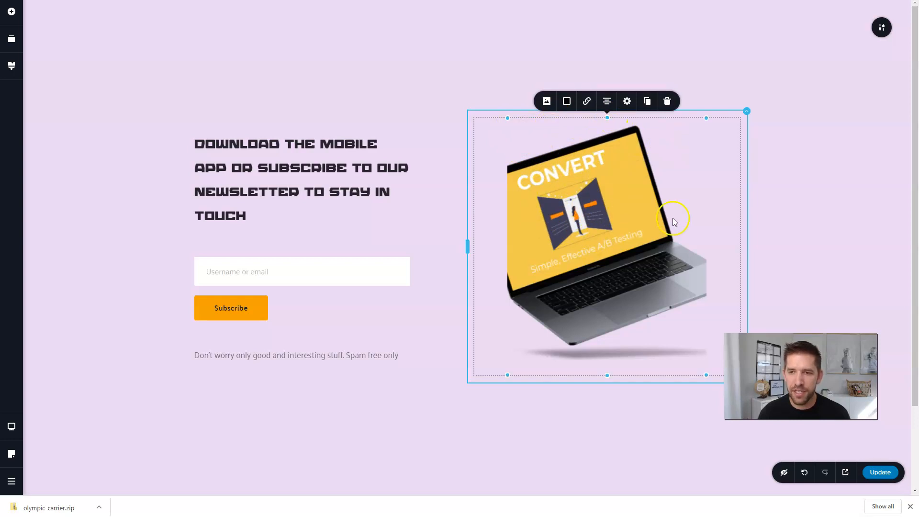
drag(509, 376, 489, 379)
click(626, 101)
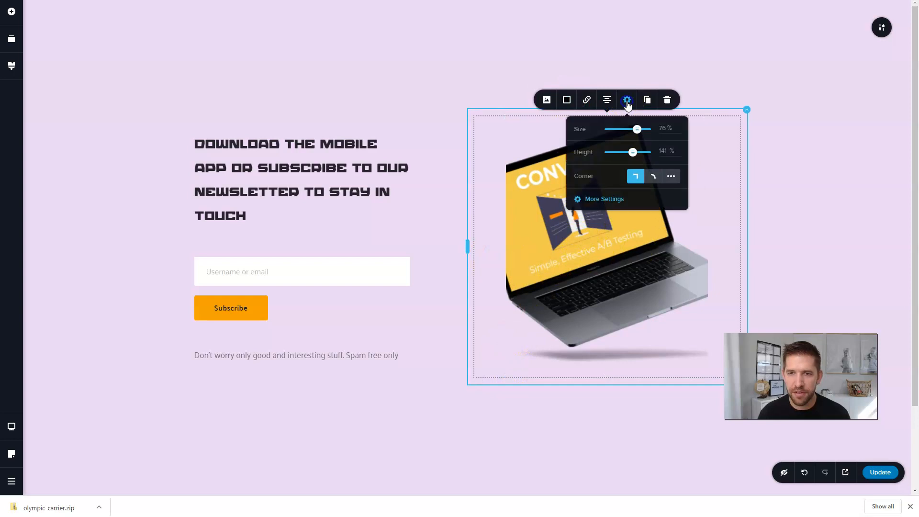
double_click(669, 151)
text(100)
drag(626, 152, 656, 132)
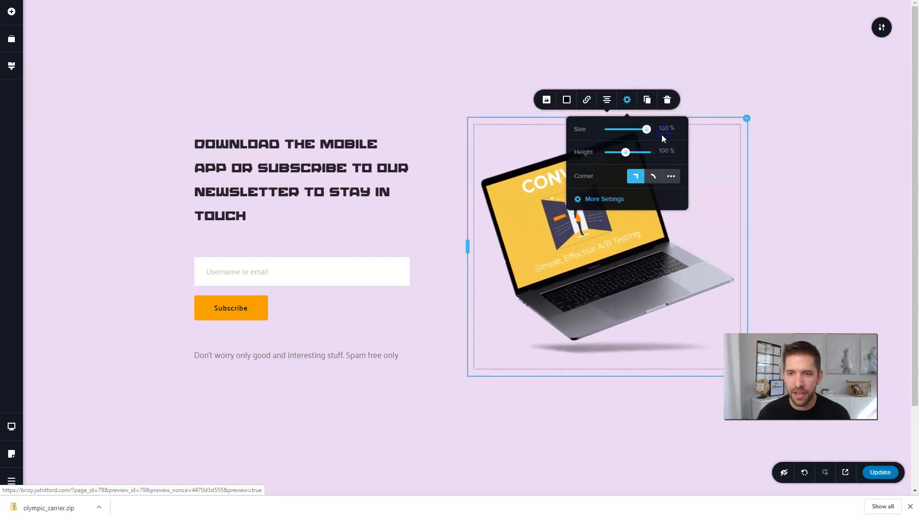
click(766, 224)
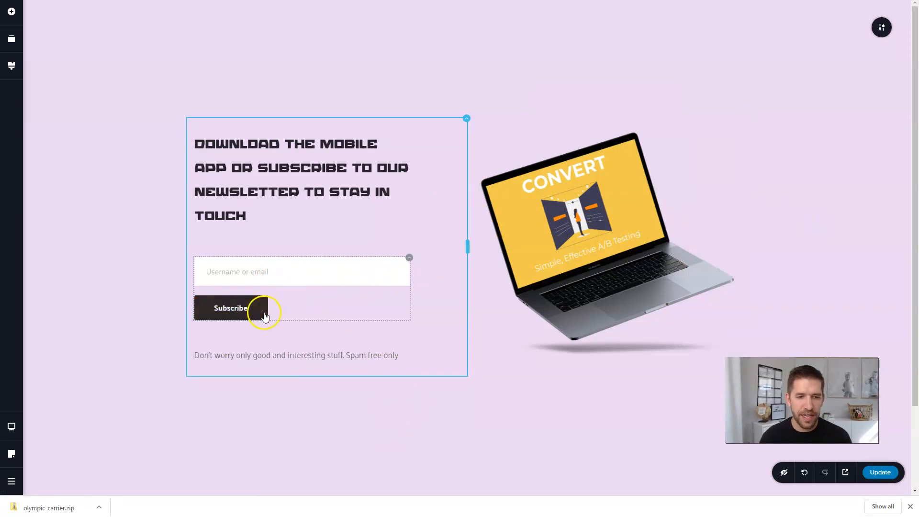
Step: Review the email and app integrations available for the Subscribe form
click(244, 309)
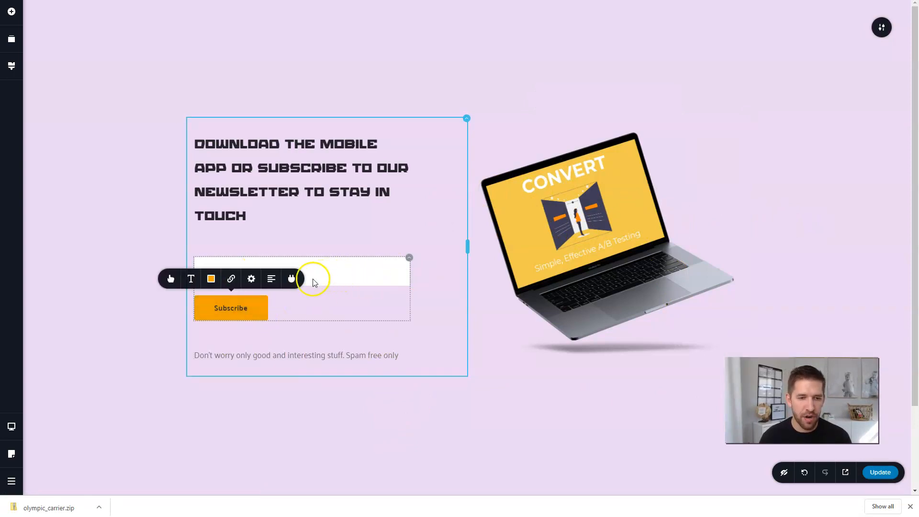
click(292, 279)
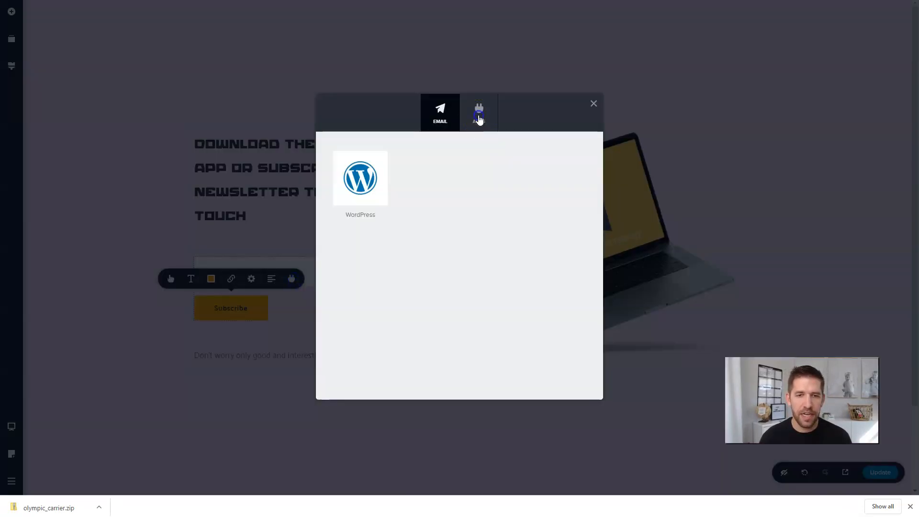
click(478, 114)
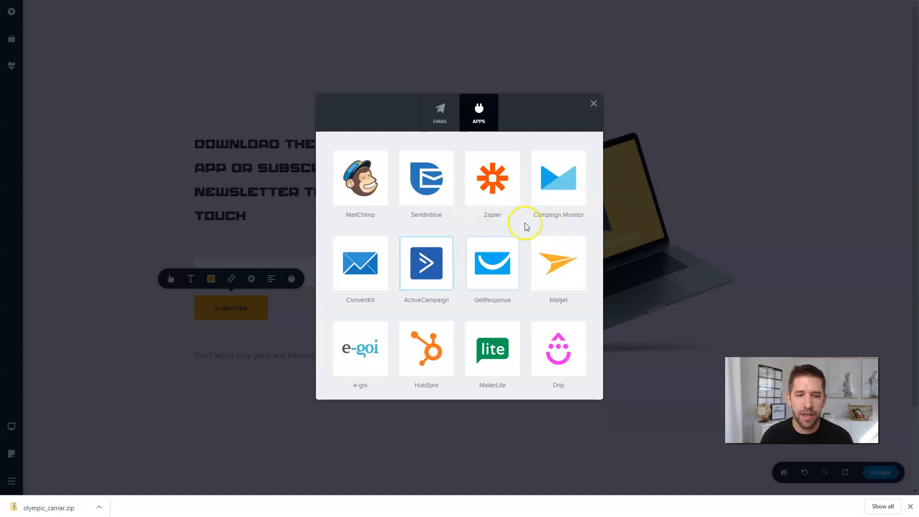
click(593, 104)
Step: Update the page and check its live preview's responsive layout by narrowing the browser window to tablet and phone widths
click(875, 474)
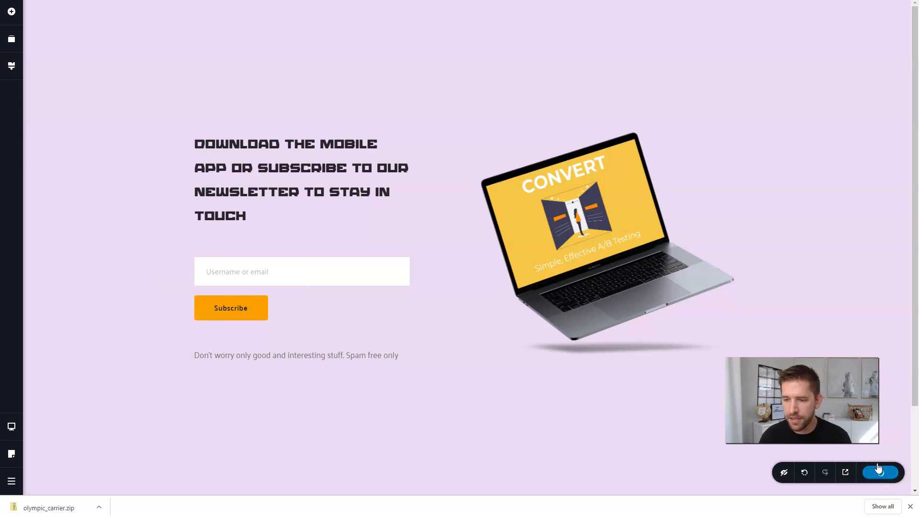
click(845, 473)
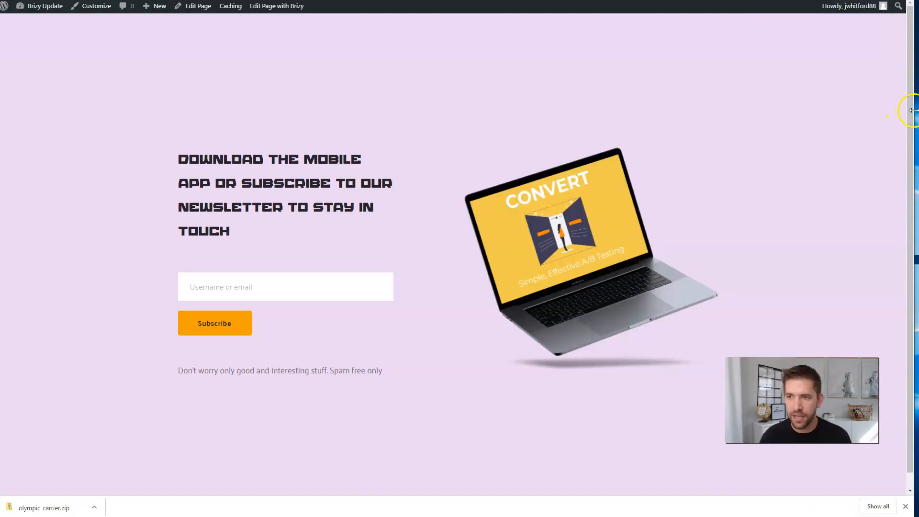
drag(913, 110, 363, 155)
drag(290, 0, 338, 1)
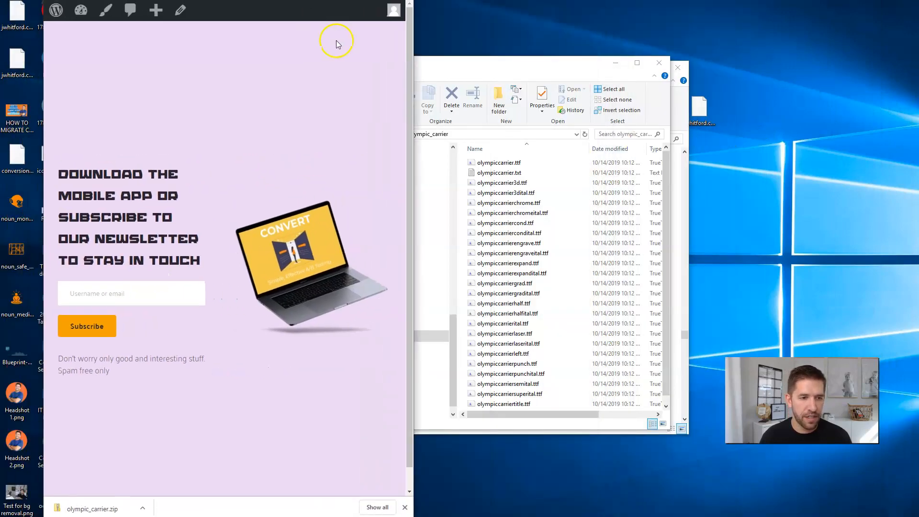
drag(417, 275, 341, 278)
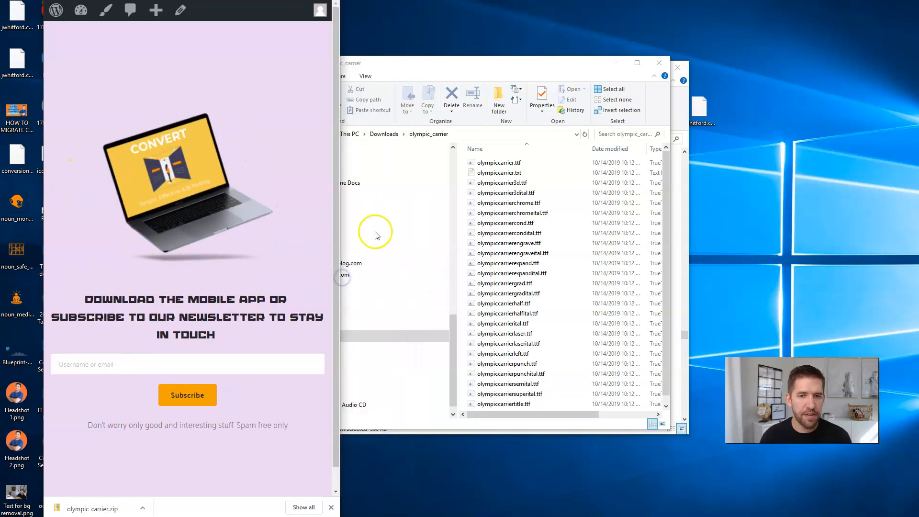
drag(340, 147, 216, 136)
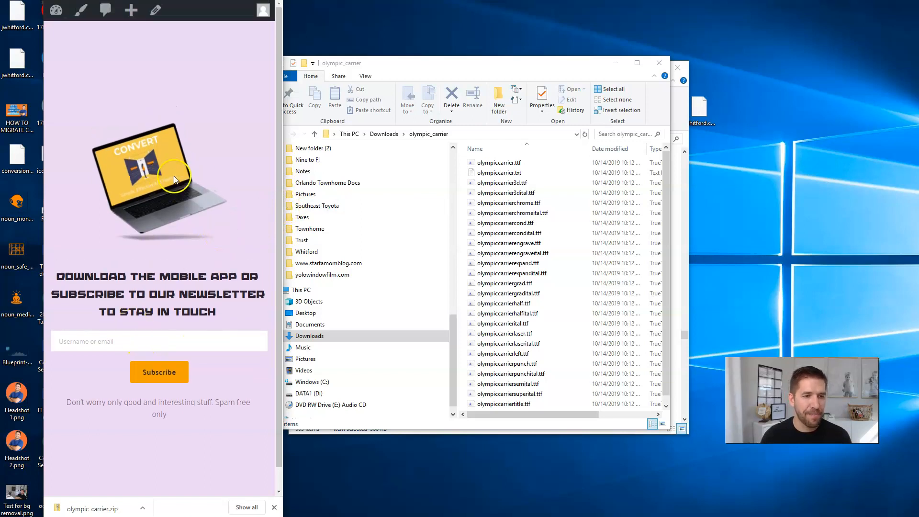
mouse_move(282, 206)
mouse_down()
mouse_move(417, 203)
mouse_move(282, 201)
mouse_up()
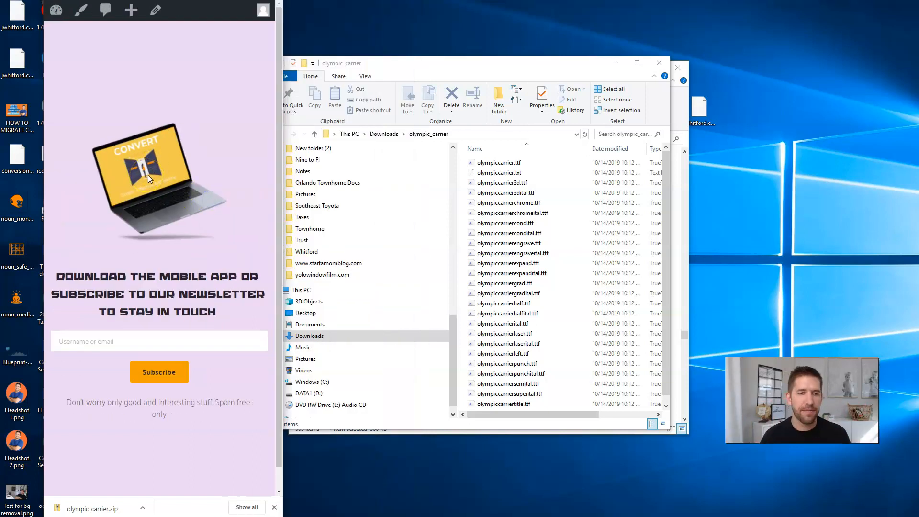
Step: Restore the browser window to full-screen width and reopen the page in the Brizy editor
drag(283, 193, 904, 191)
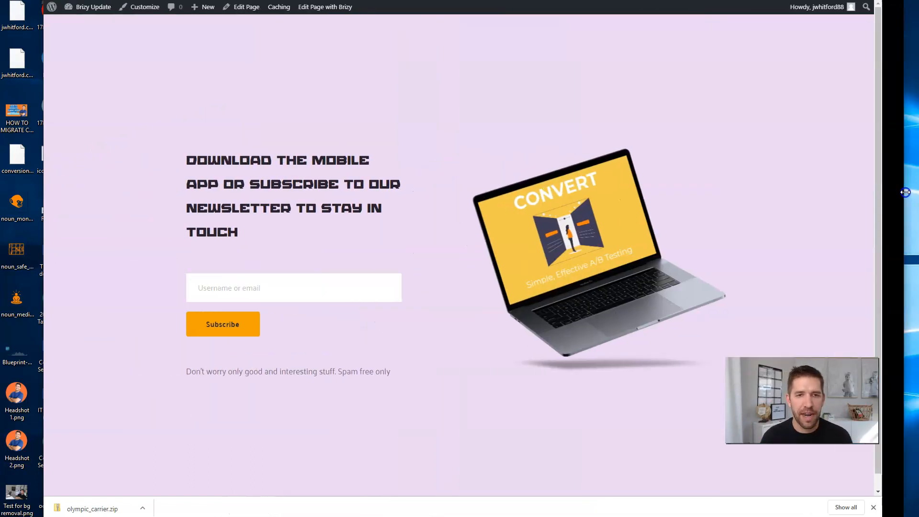
mouse_move(856, 7)
drag(844, 0, 802, 0)
drag(861, 98, 913, 102)
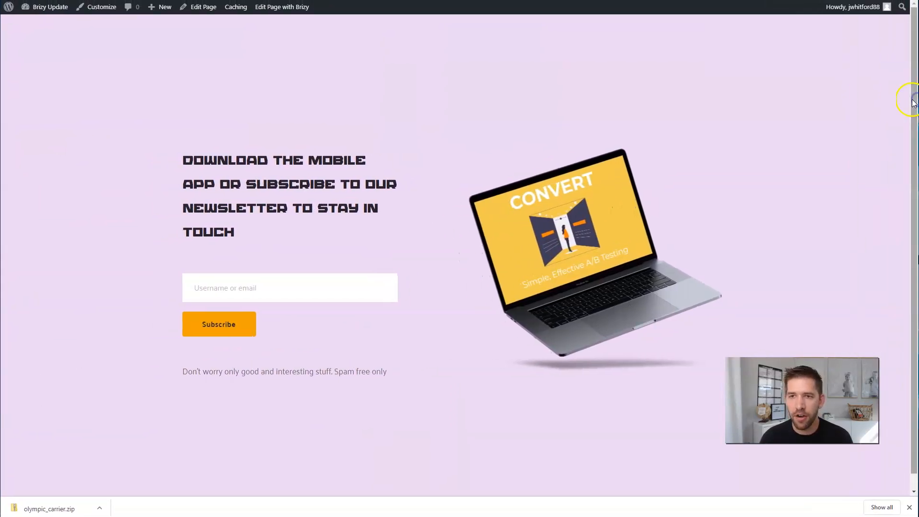
click(299, 10)
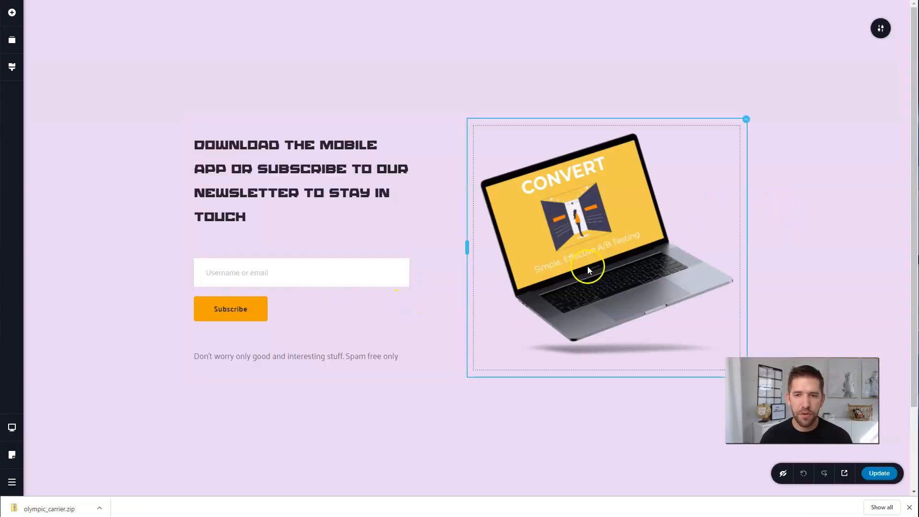
Step: Switch the editor to the mobile view and hide the laptop image on mobile devices
click(587, 266)
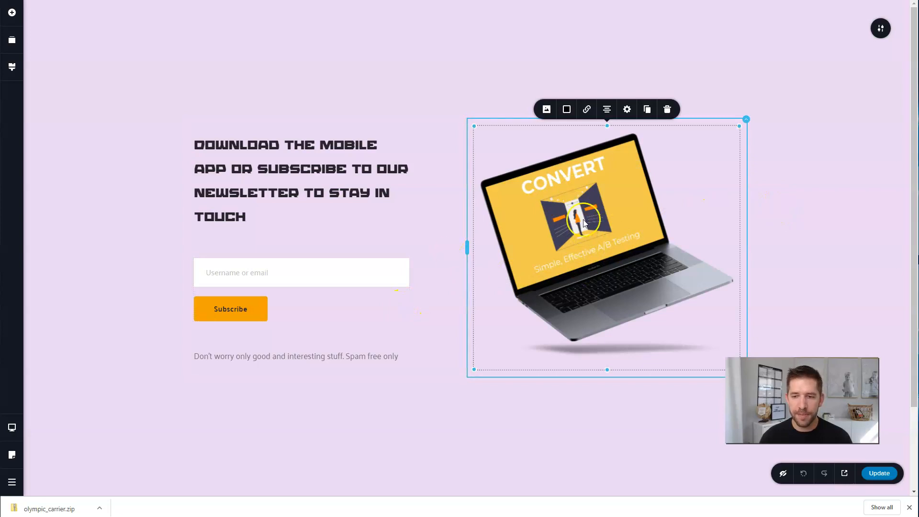
click(12, 429)
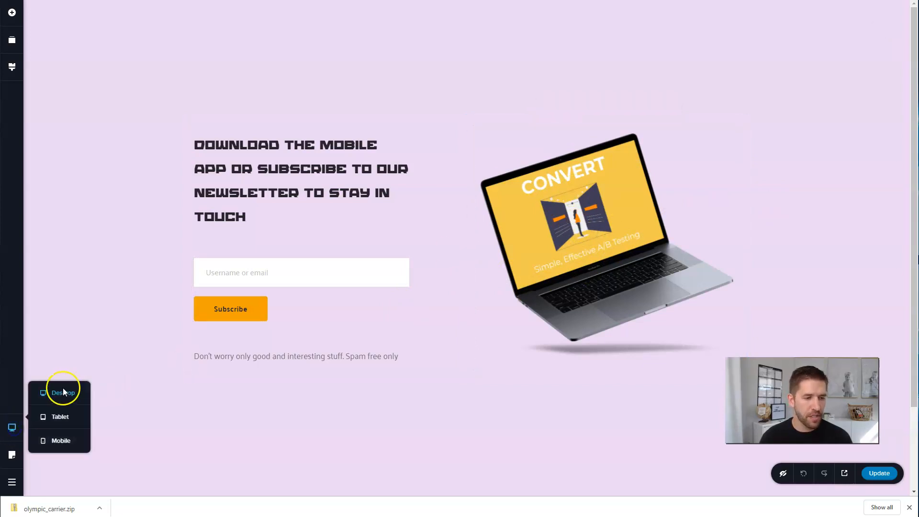
click(60, 439)
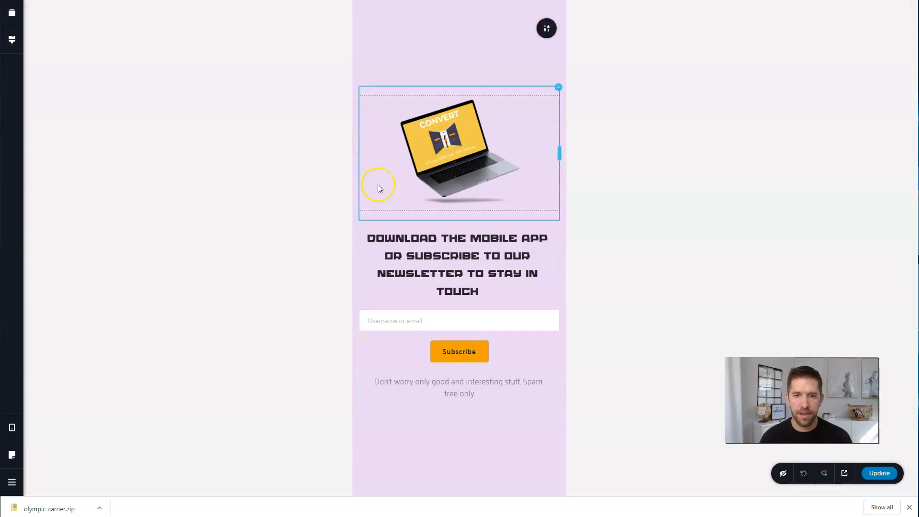
click(424, 152)
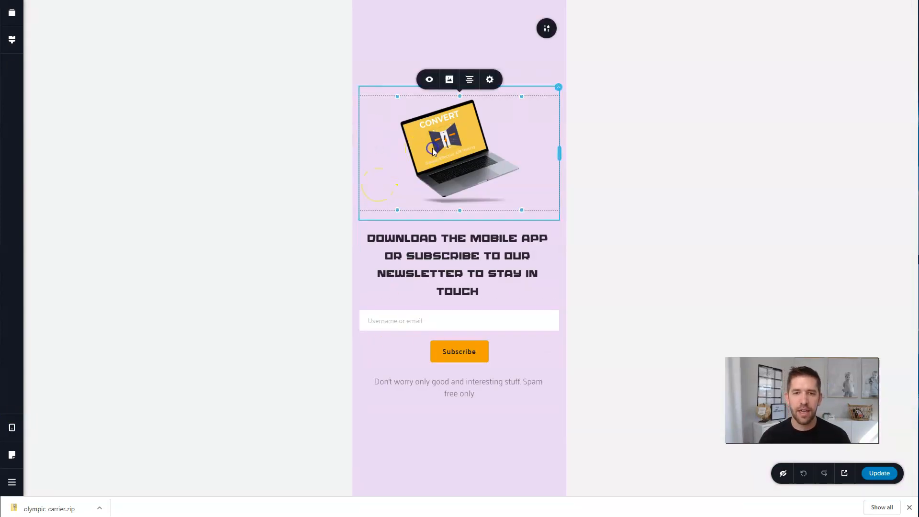
click(429, 81)
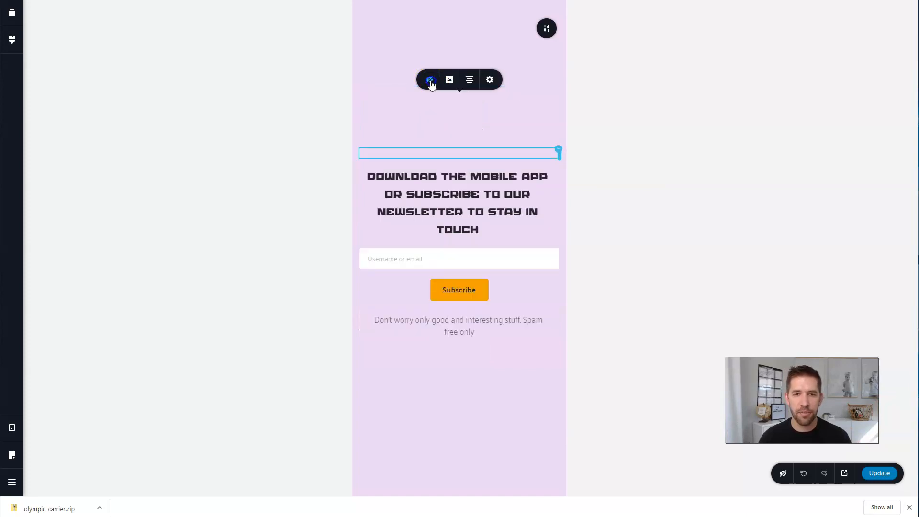
click(669, 165)
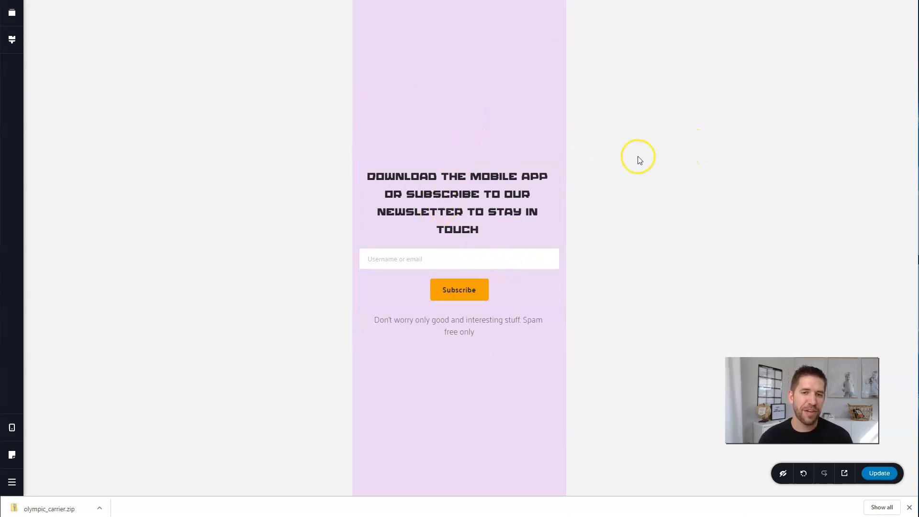
click(464, 127)
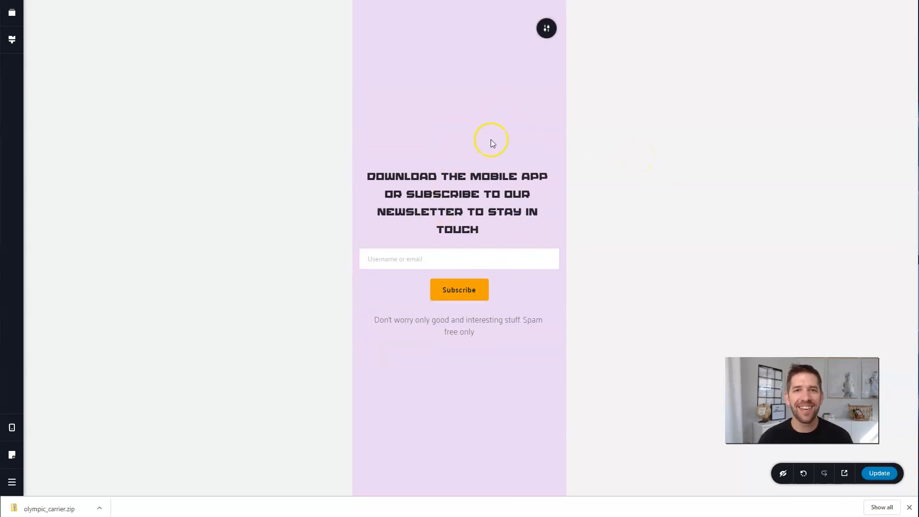
Step: Turn on the display of hidden elements in the editor's mobile view
click(782, 474)
click(783, 473)
click(785, 475)
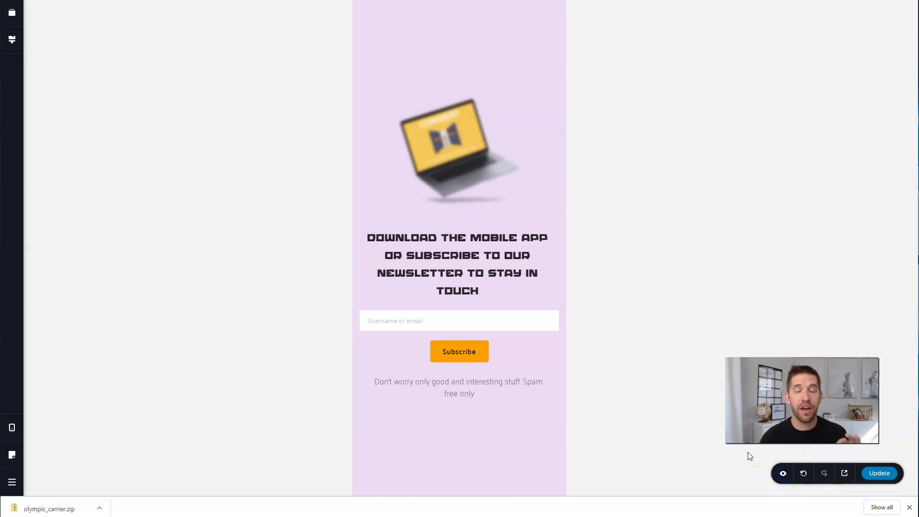
Step: Toggle the laptop image's mobile visibility on and off to compare the two states
click(460, 137)
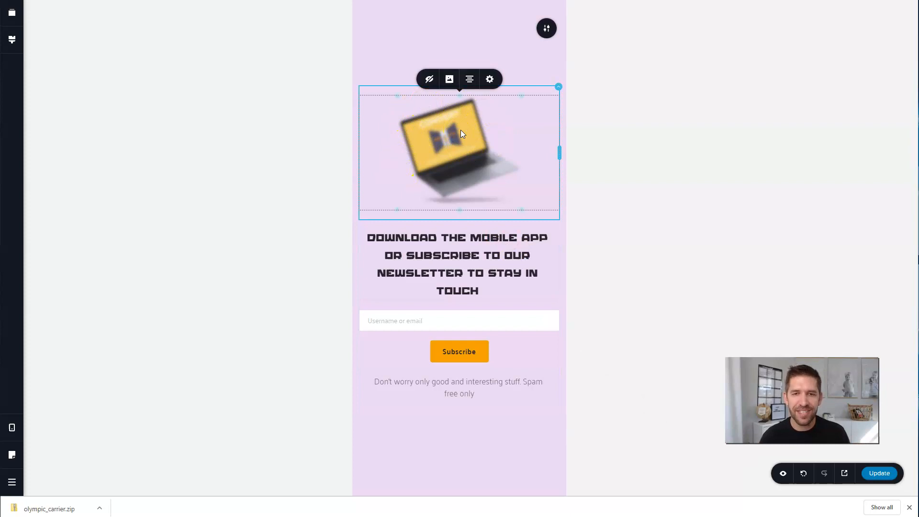
click(431, 80)
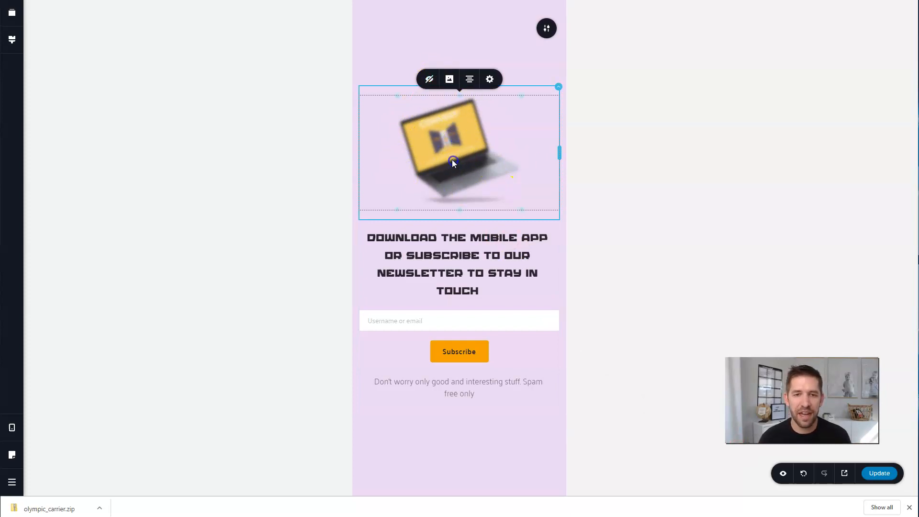
click(431, 78)
click(483, 204)
click(430, 81)
click(430, 81)
click(431, 80)
Step: Check the page's tablet layout and return the editor to the desktop view
click(18, 432)
click(65, 424)
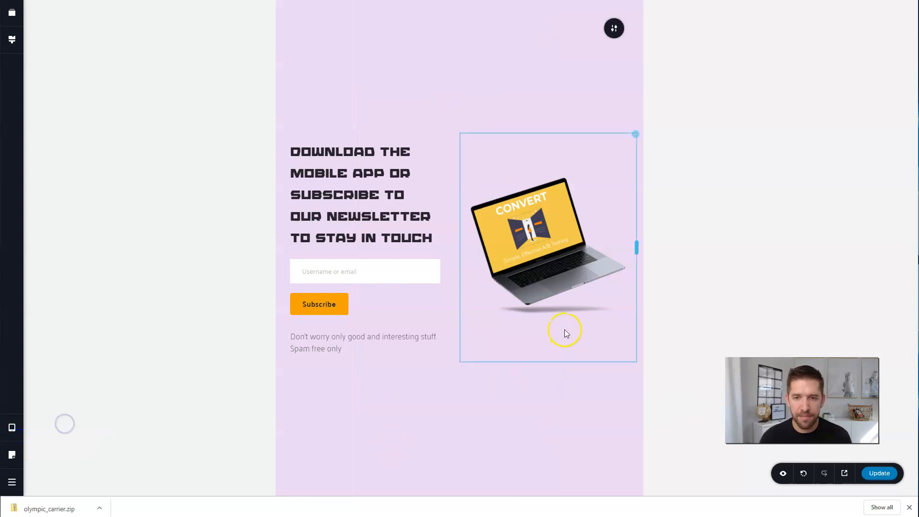
click(10, 433)
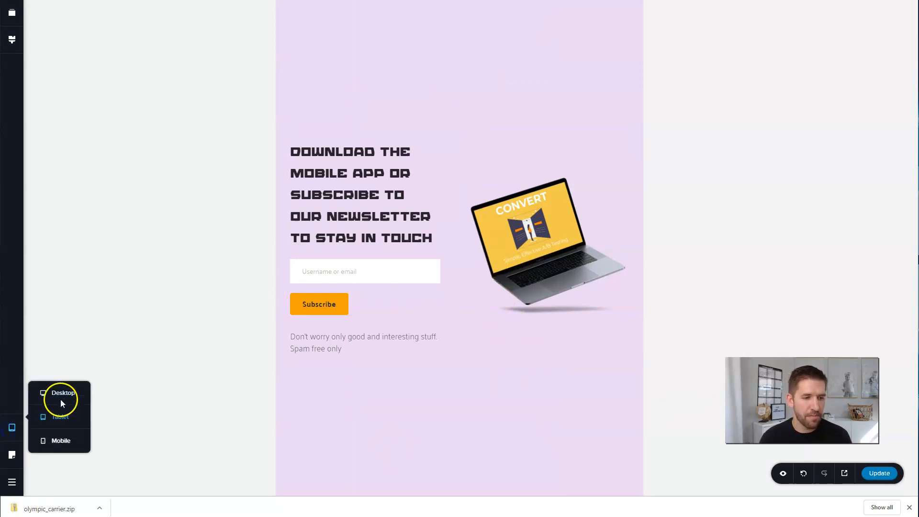
click(62, 399)
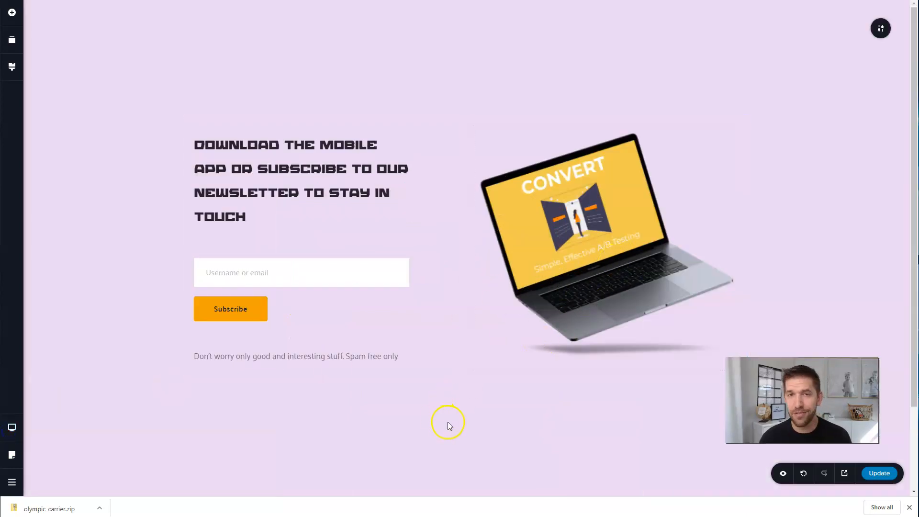